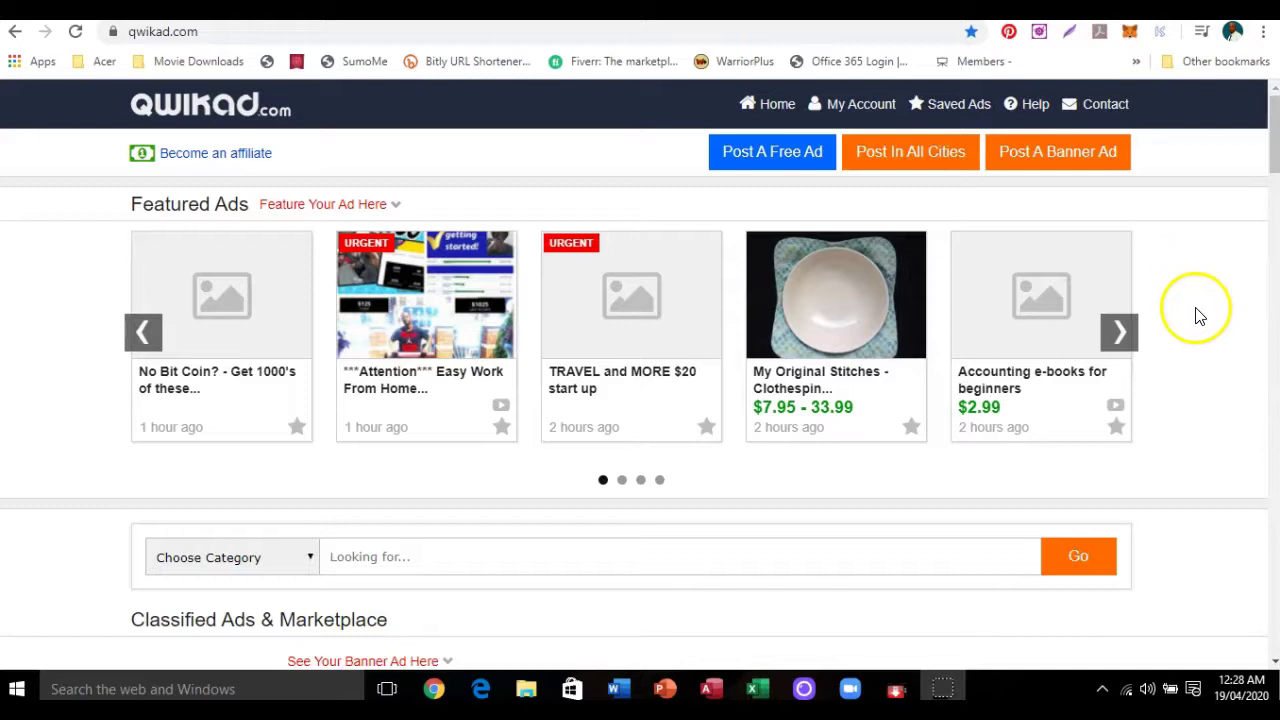
Step: Look over the classifieds home page, including the featured ads, banner ad, category lists and area lists
scroll(1206, 318, "down", 1)
scroll(1206, 318, "down", 3)
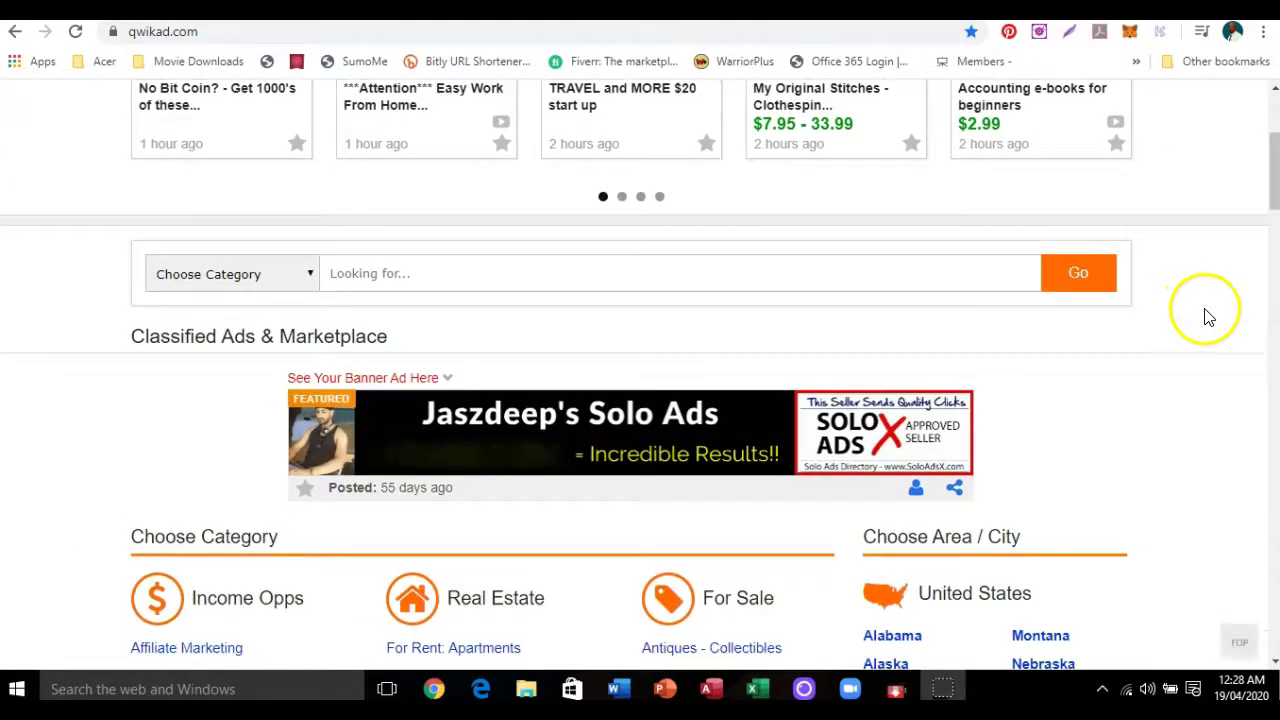
scroll(1210, 316, "down", 1)
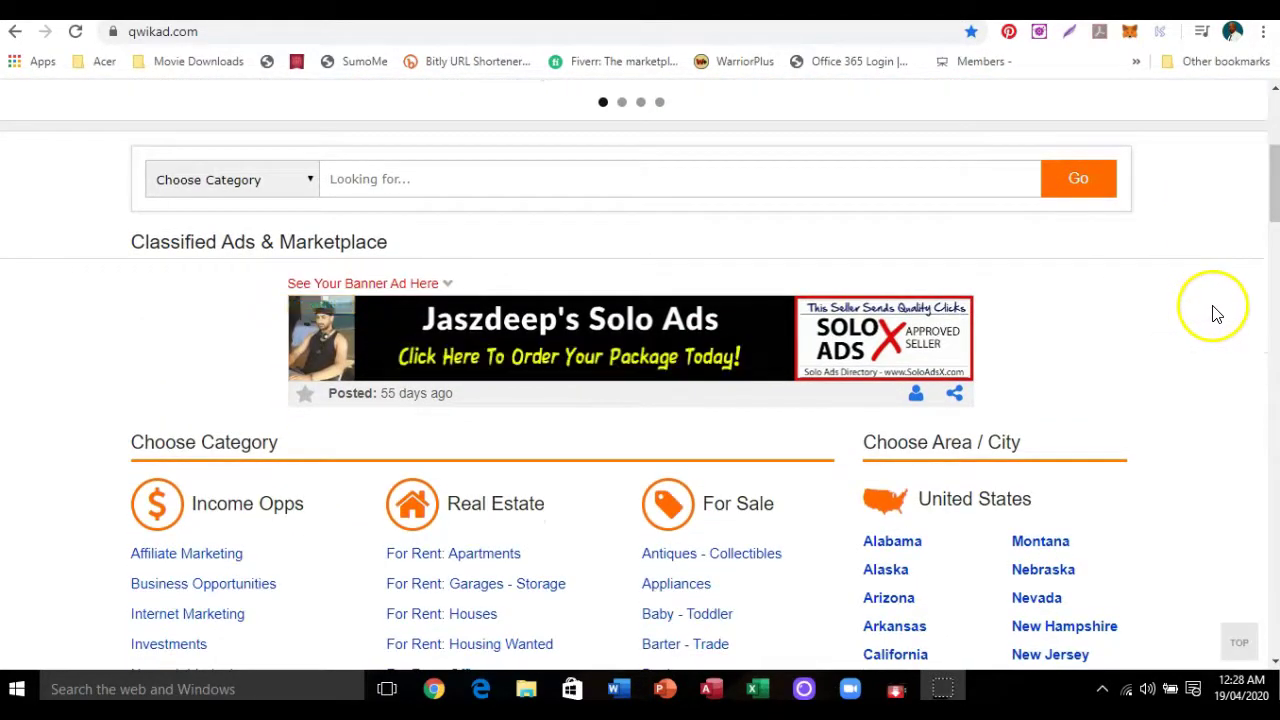
scroll(1218, 313, "down", 1)
scroll(1218, 312, "down", 1)
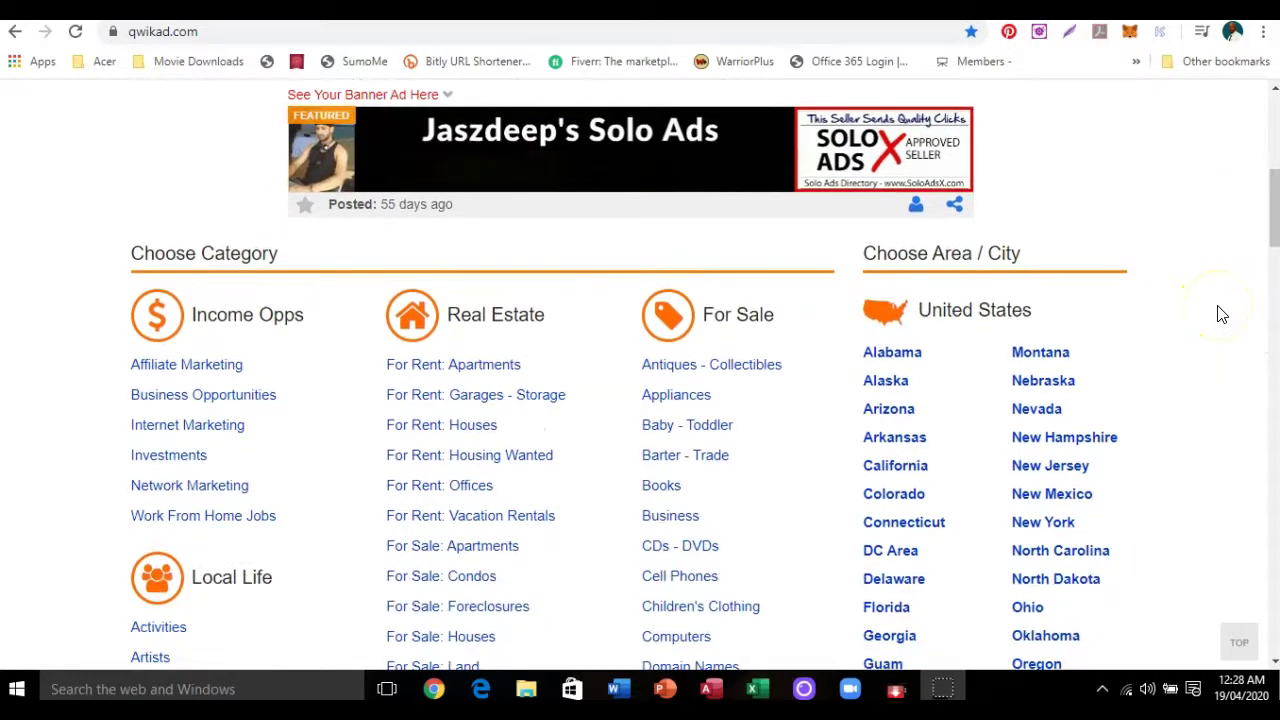
scroll(1175, 235, "up", 1)
scroll(1180, 242, "up", 1)
scroll(1183, 245, "up", 4)
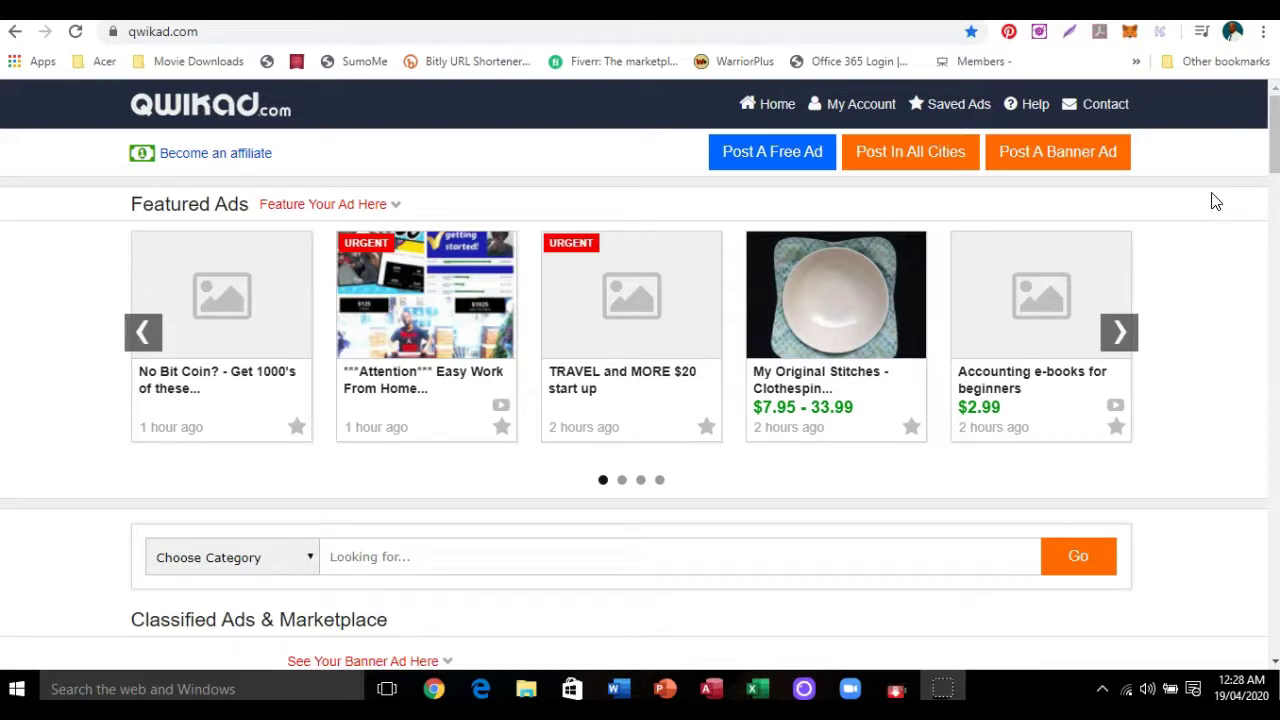
Step: Log in to the member account with the saved email and password and bring up its list of posted ads
left_click(862, 106)
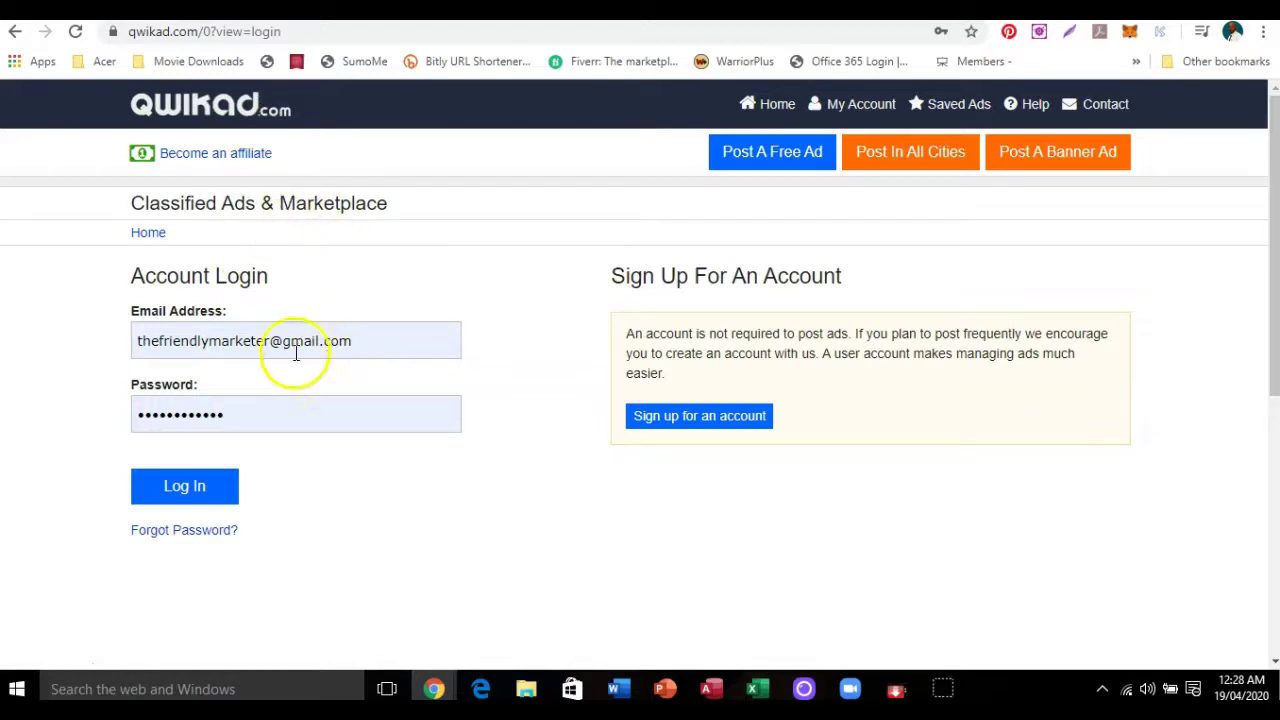
left_click(190, 505)
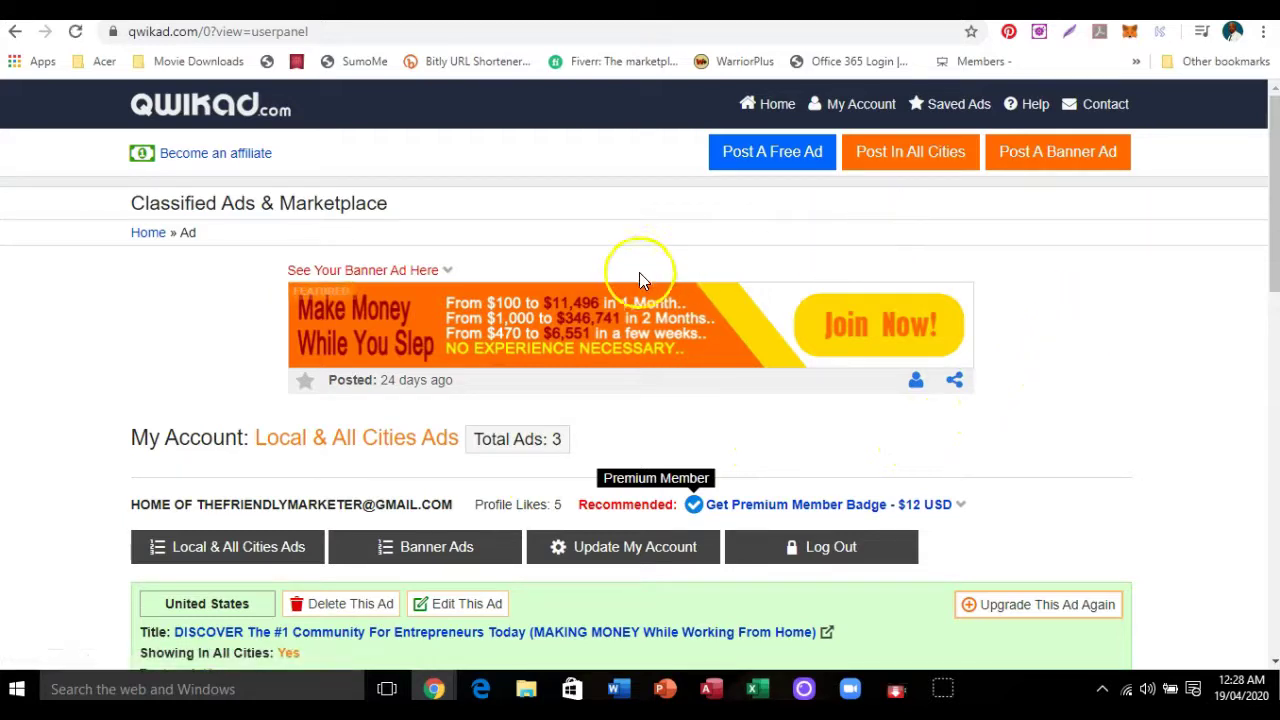
scroll(263, 366, "down", 3)
scroll(509, 371, "down", 3)
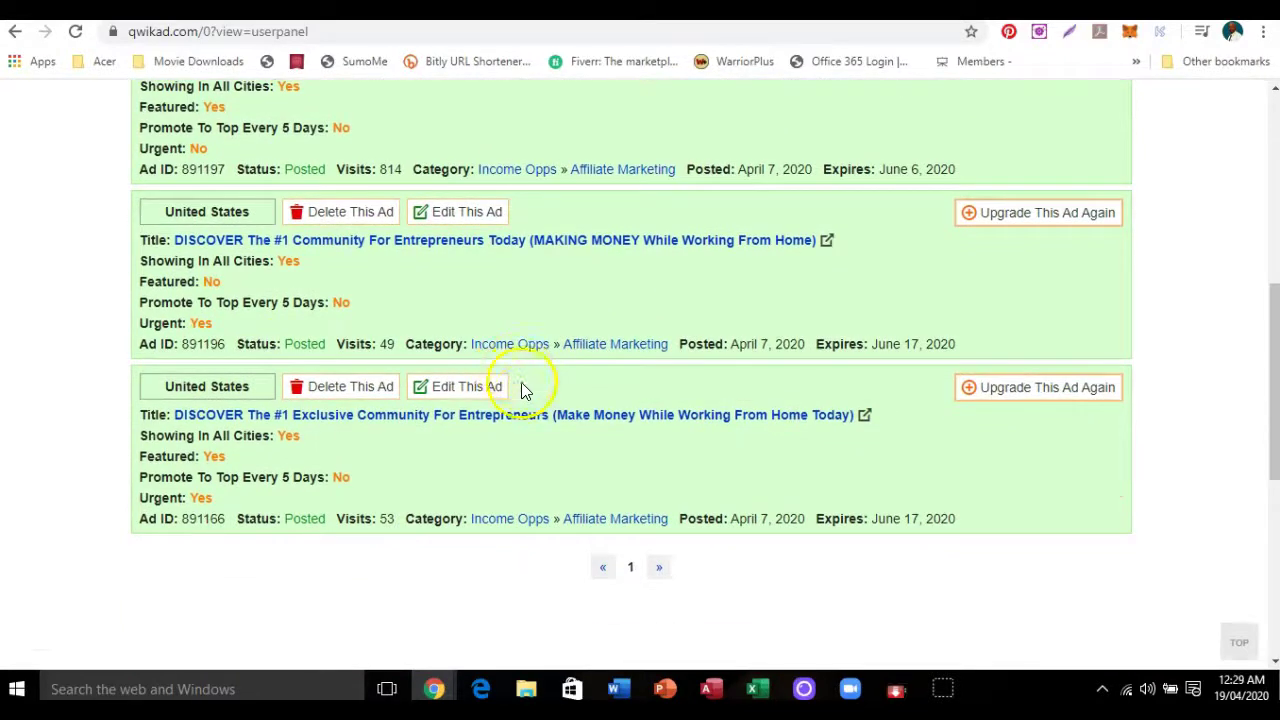
Step: Examine the posted ads' location, all-cities, featured and urgent settings, visits and expiry dates, plus the account options above them
scroll(524, 396, "up", 1)
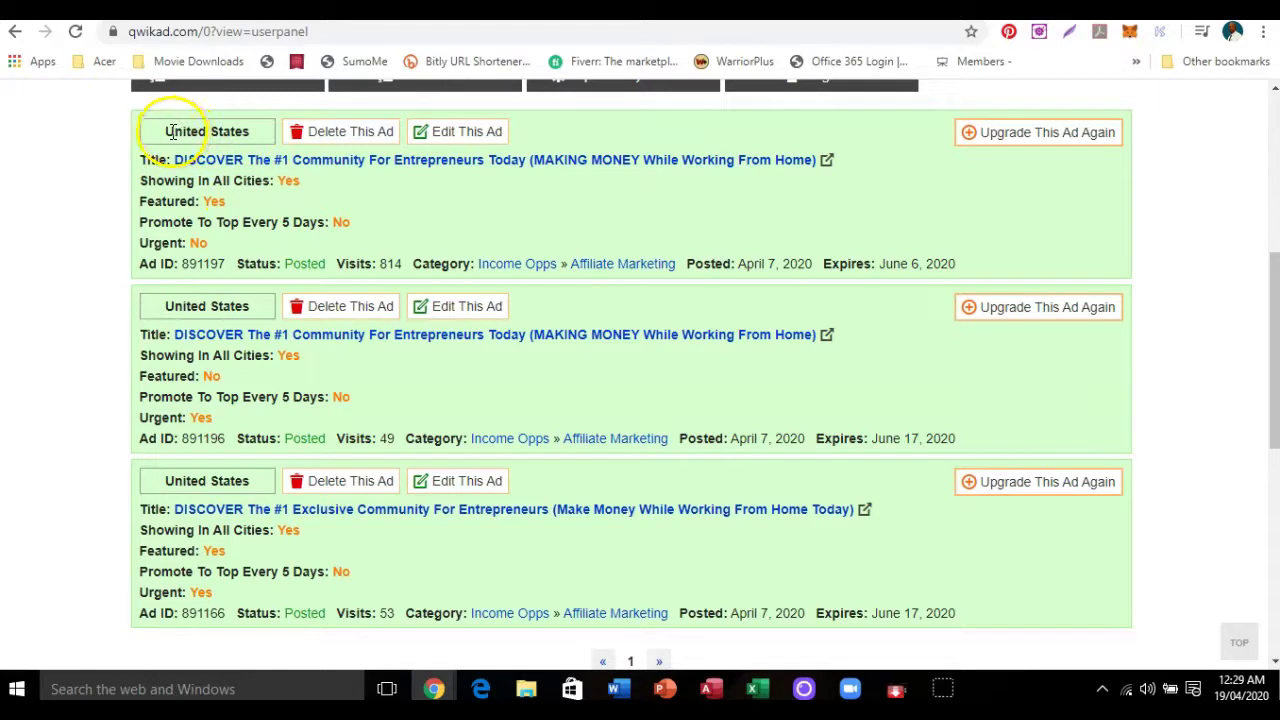
left_click_drag(176, 132, 253, 138)
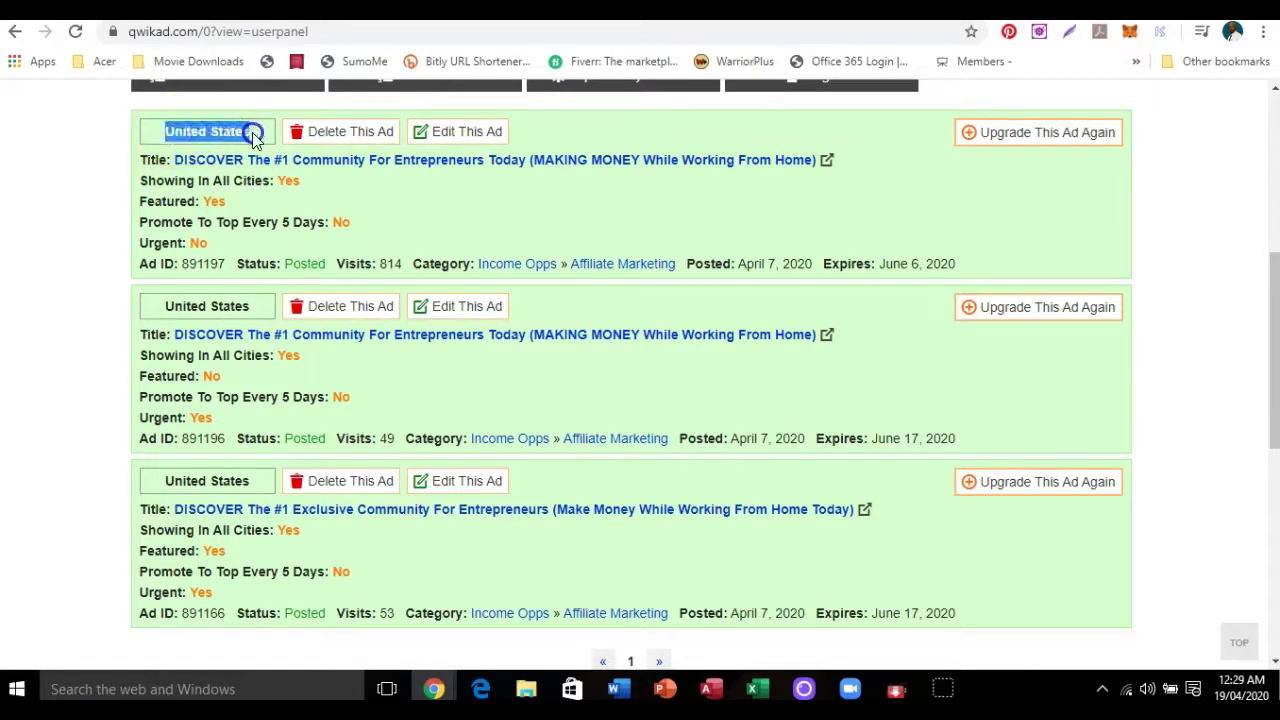
left_click(249, 203)
left_click(388, 206)
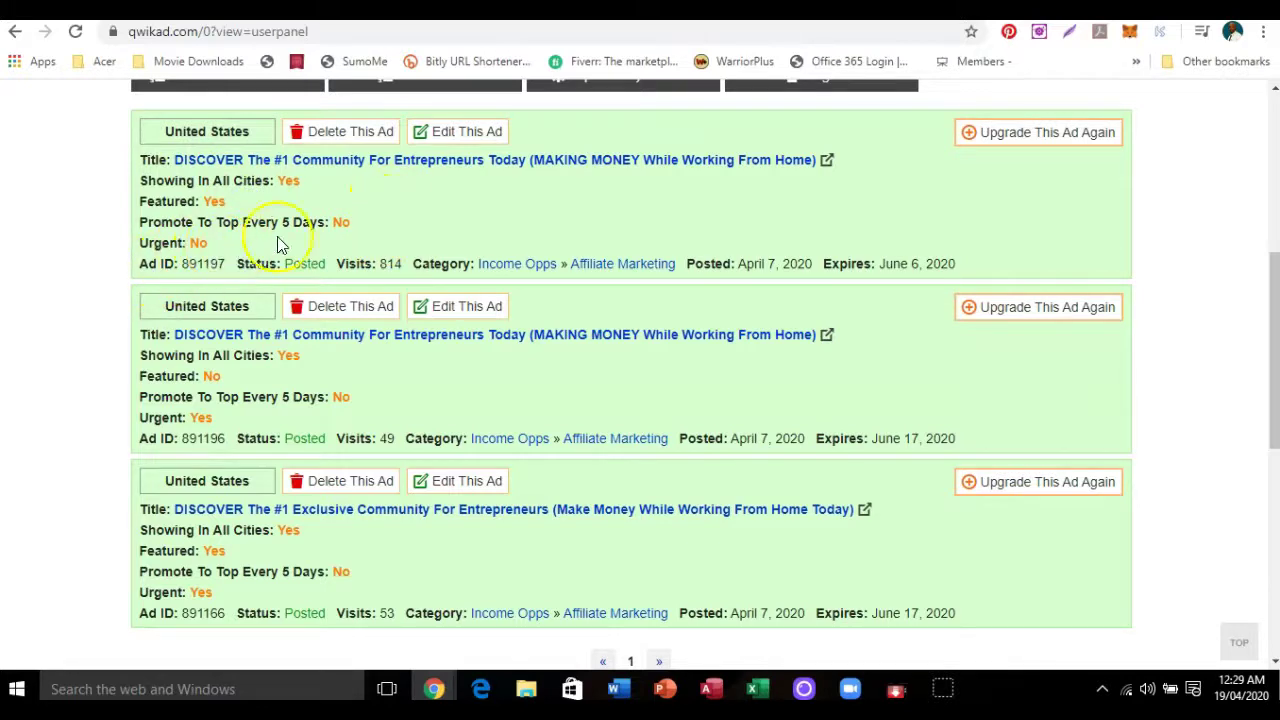
scroll(509, 415, "down", 1)
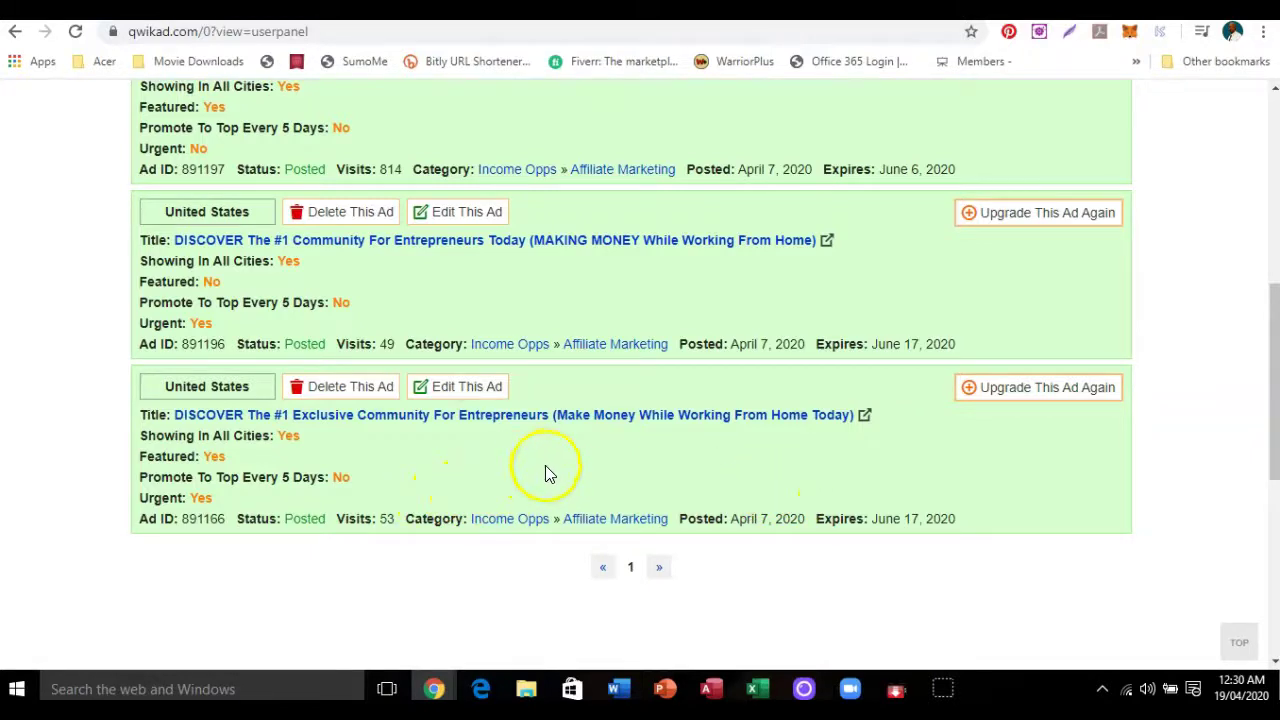
scroll(520, 350, "up", 1)
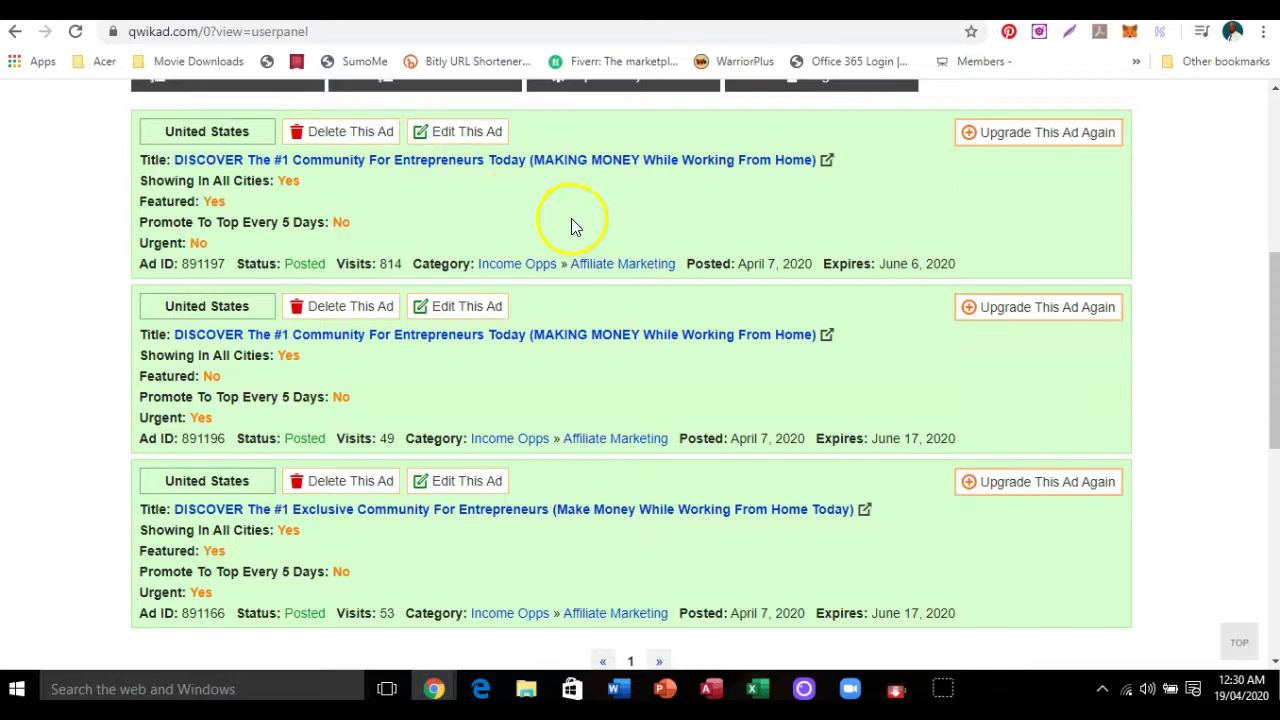
scroll(585, 226, "up", 2)
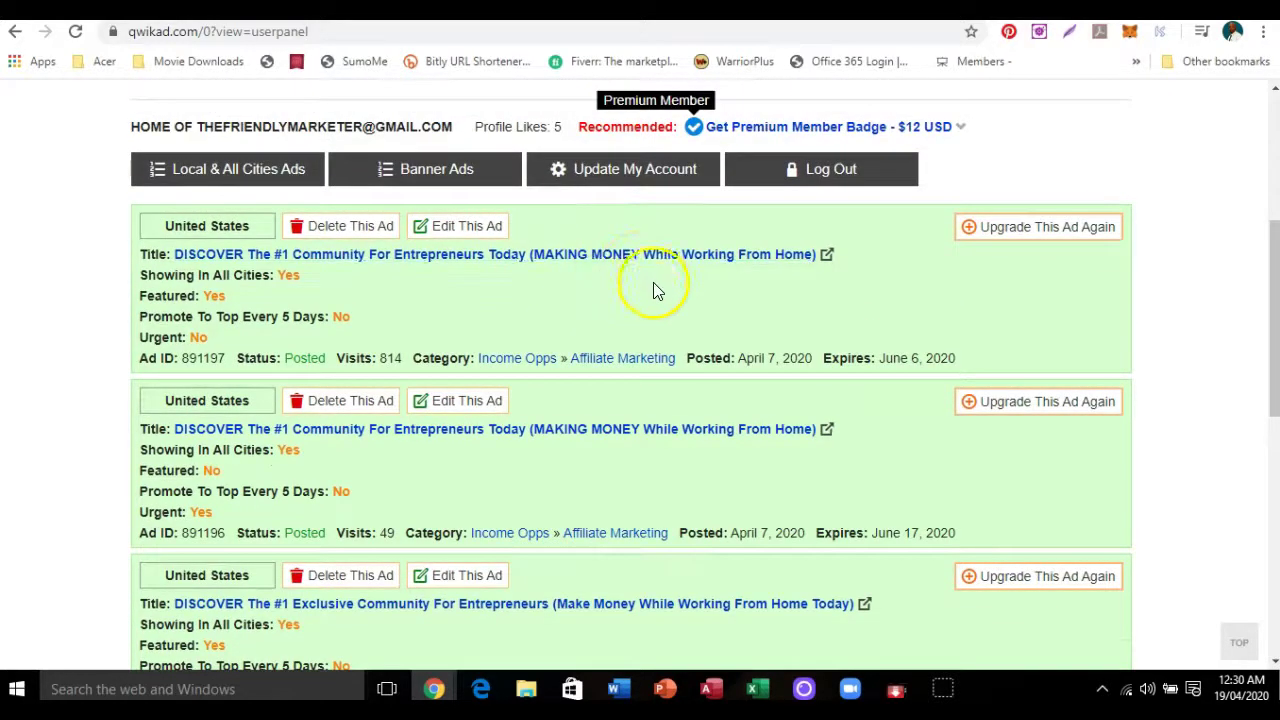
scroll(660, 340, "up", 2)
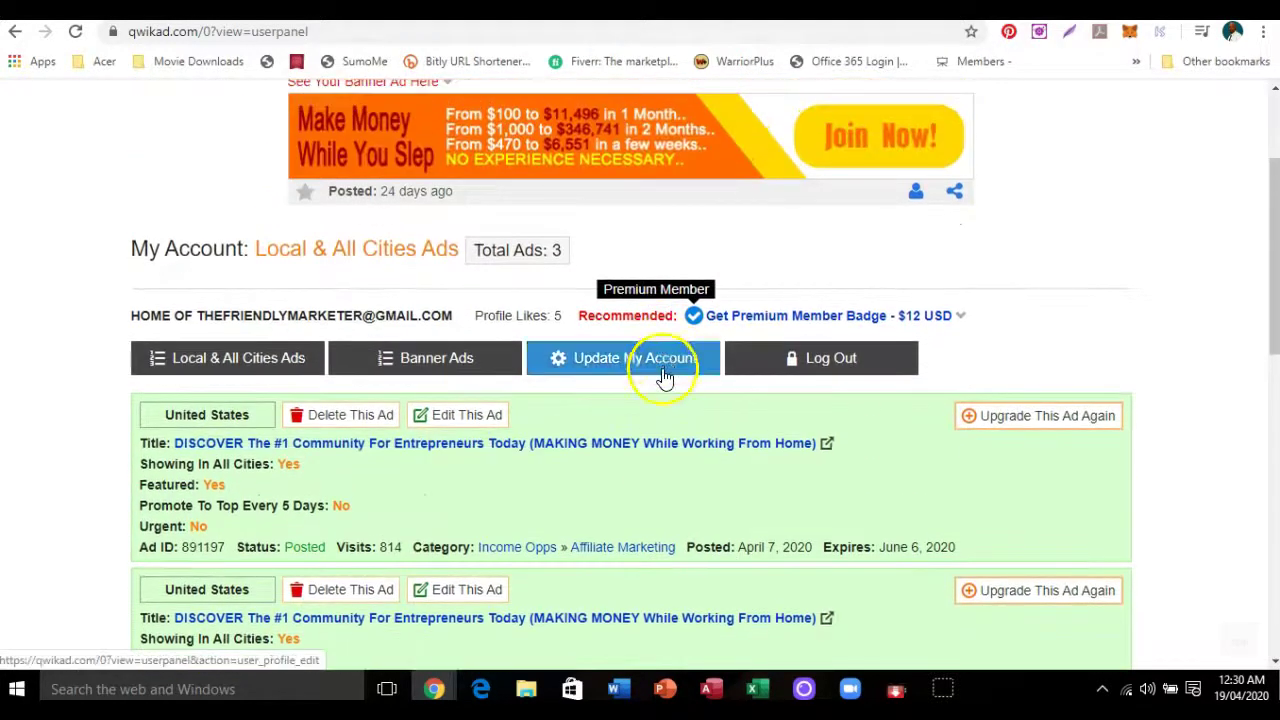
Step: Open the first posted ad, "DISCOVER The #1 Community For Entrepreneurs Today", and read through its body text, images and embedded links
left_click(484, 451)
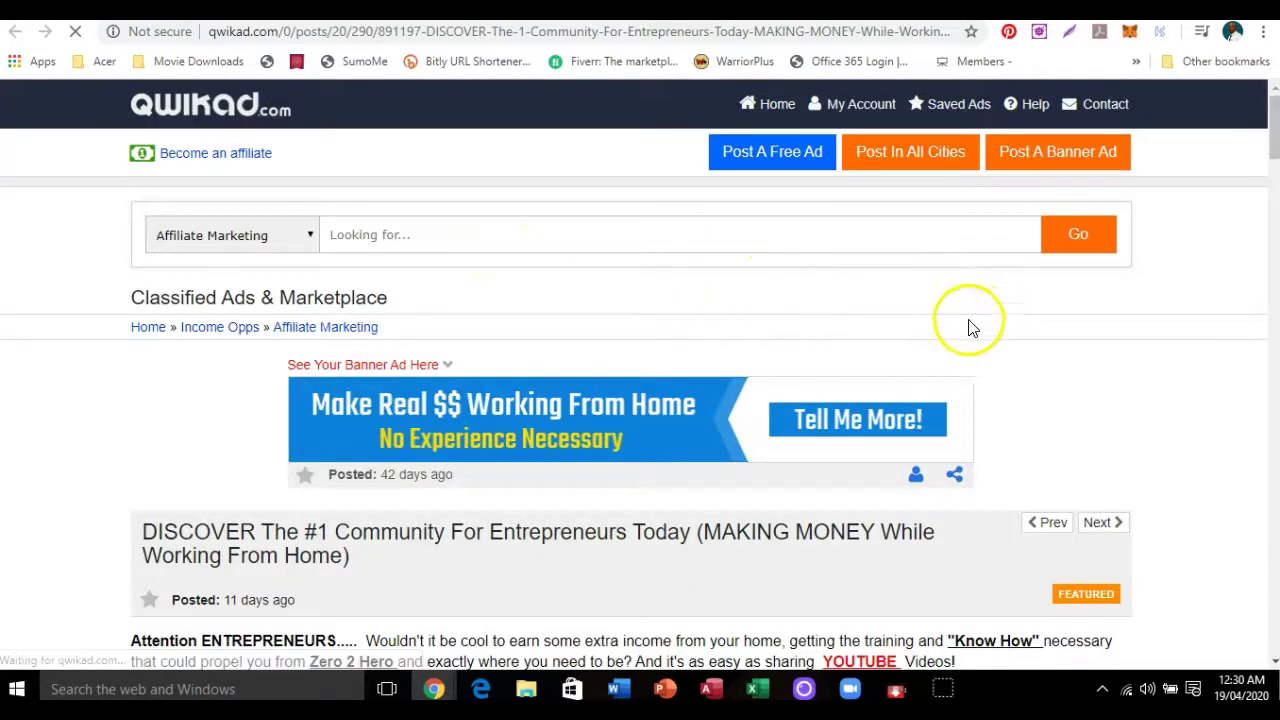
scroll(1037, 337, "down", 3)
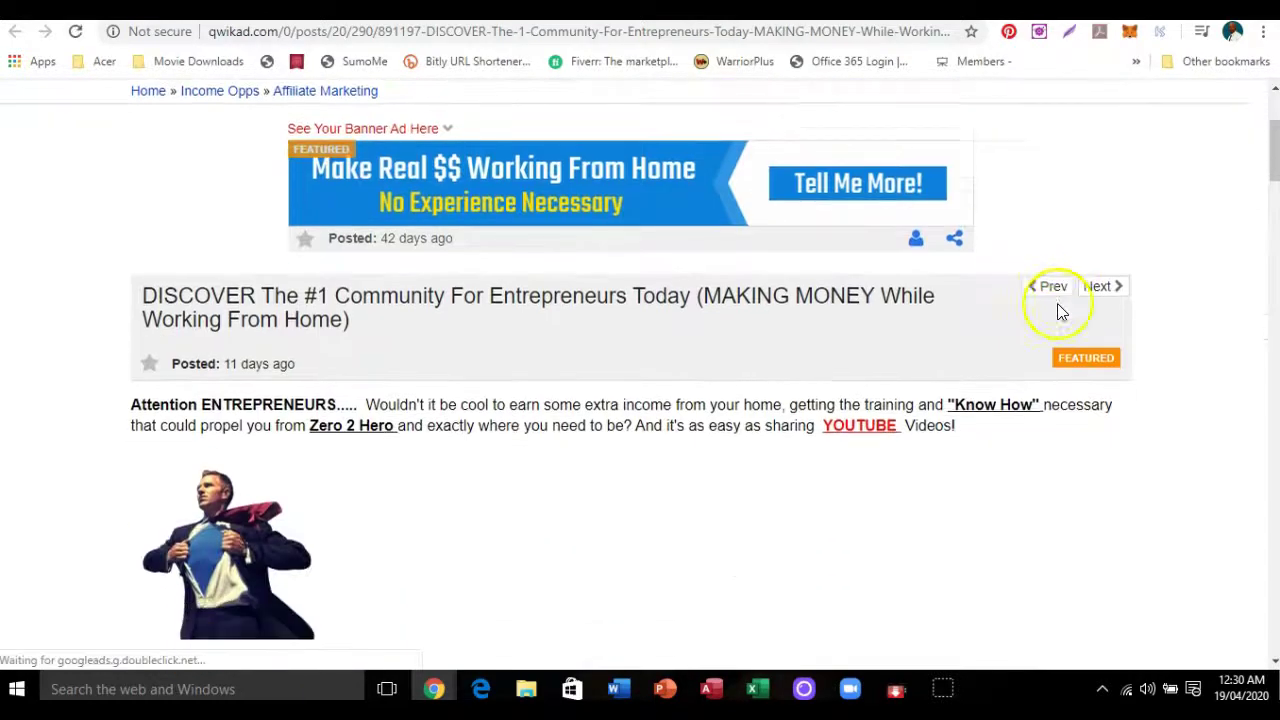
scroll(1062, 312, "down", 1)
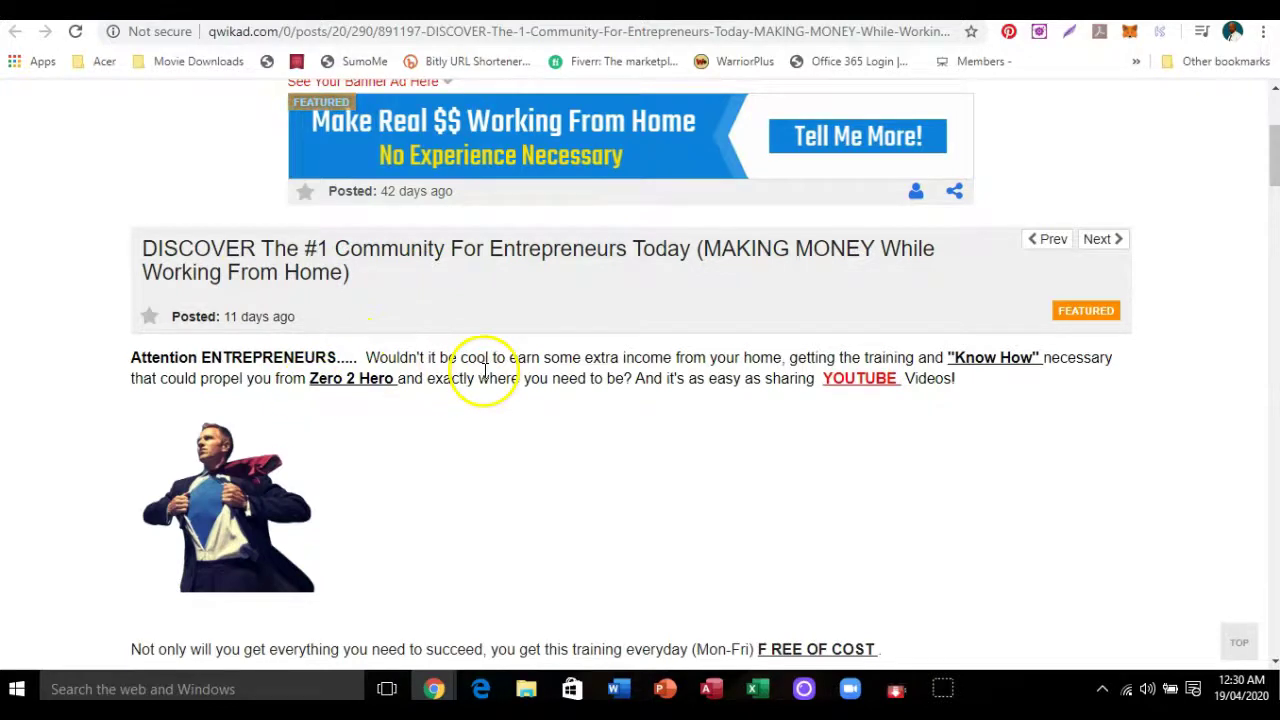
scroll(475, 360, "down", 1)
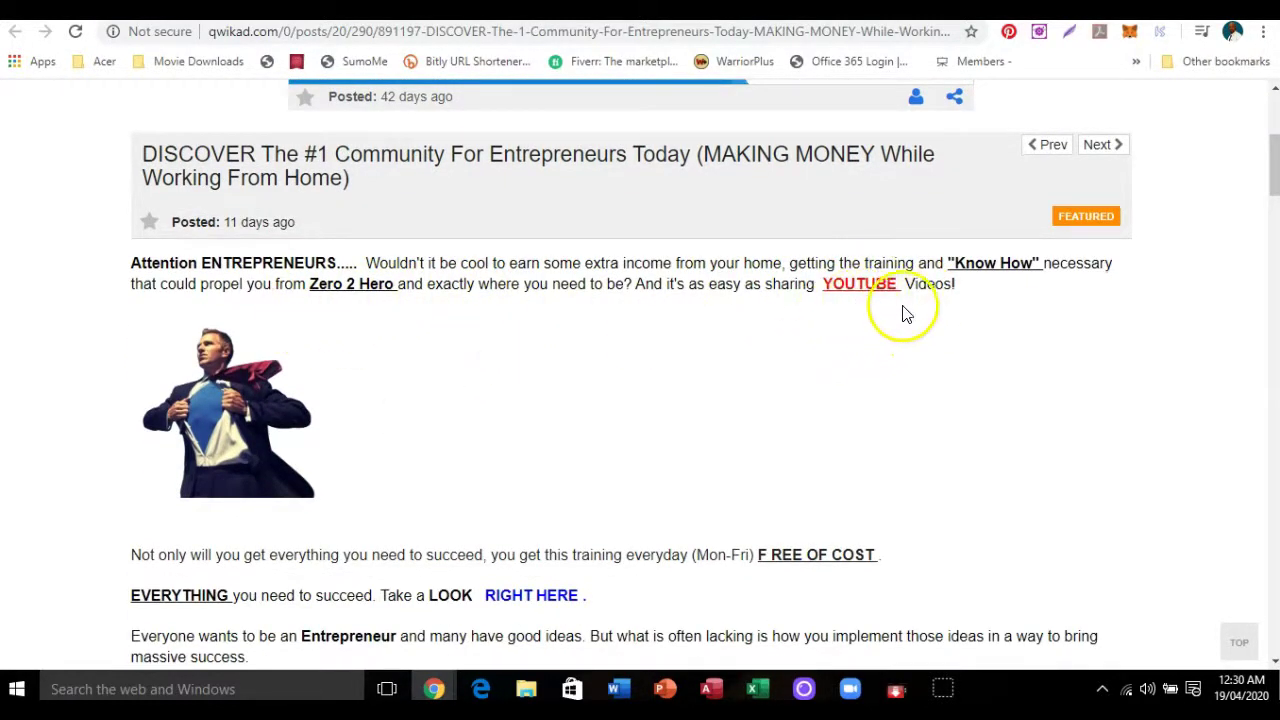
scroll(535, 390, "down", 1)
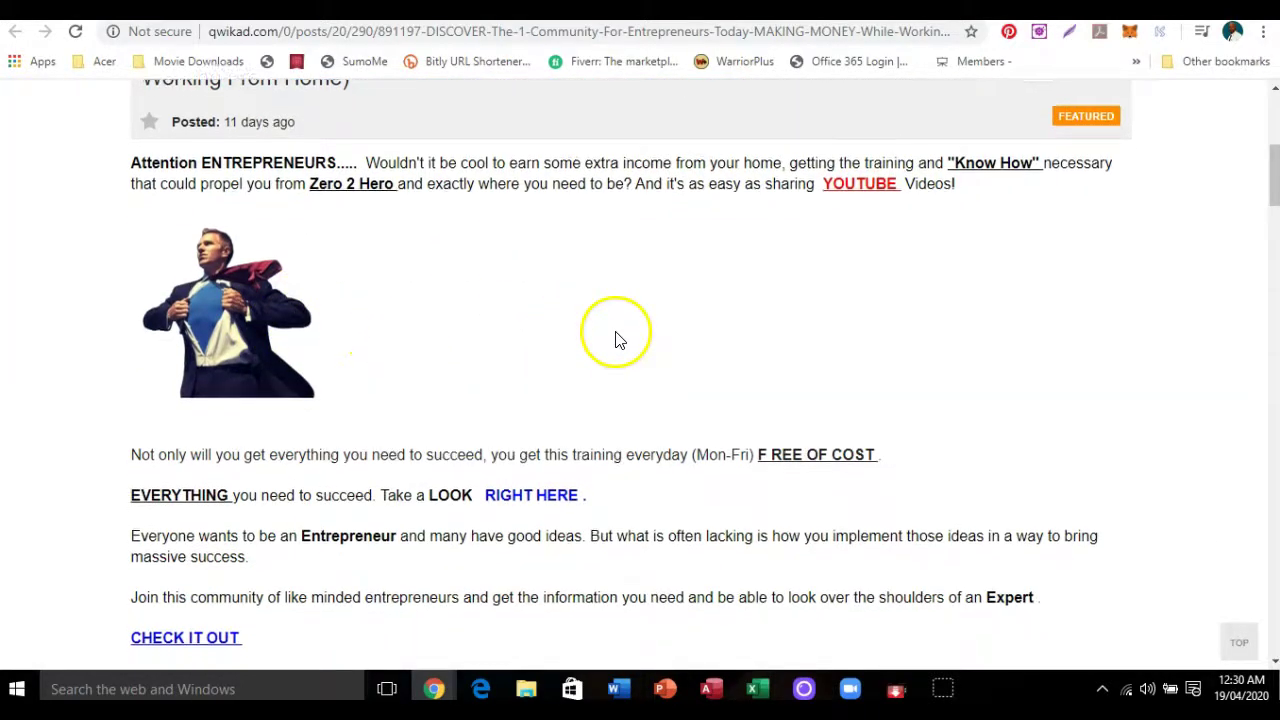
scroll(570, 340, "down", 3)
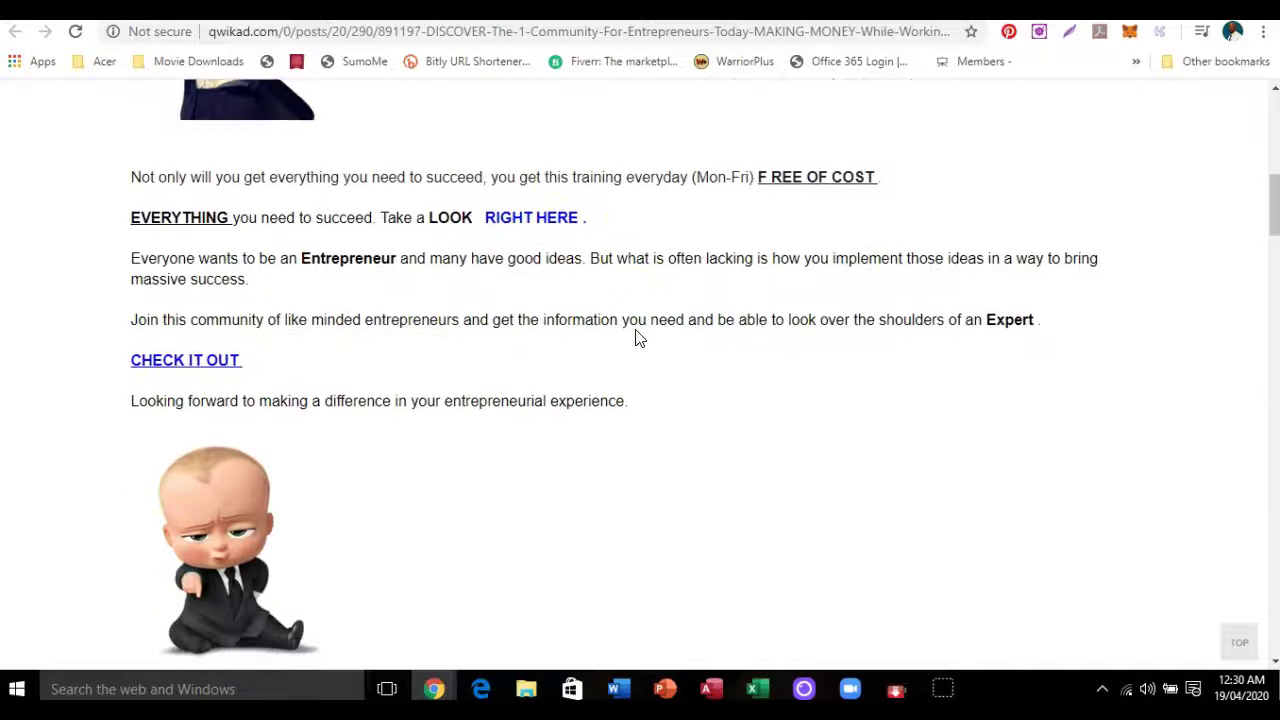
scroll(610, 340, "down", 1)
scroll(553, 298, "up", 1)
scroll(565, 270, "up", 2)
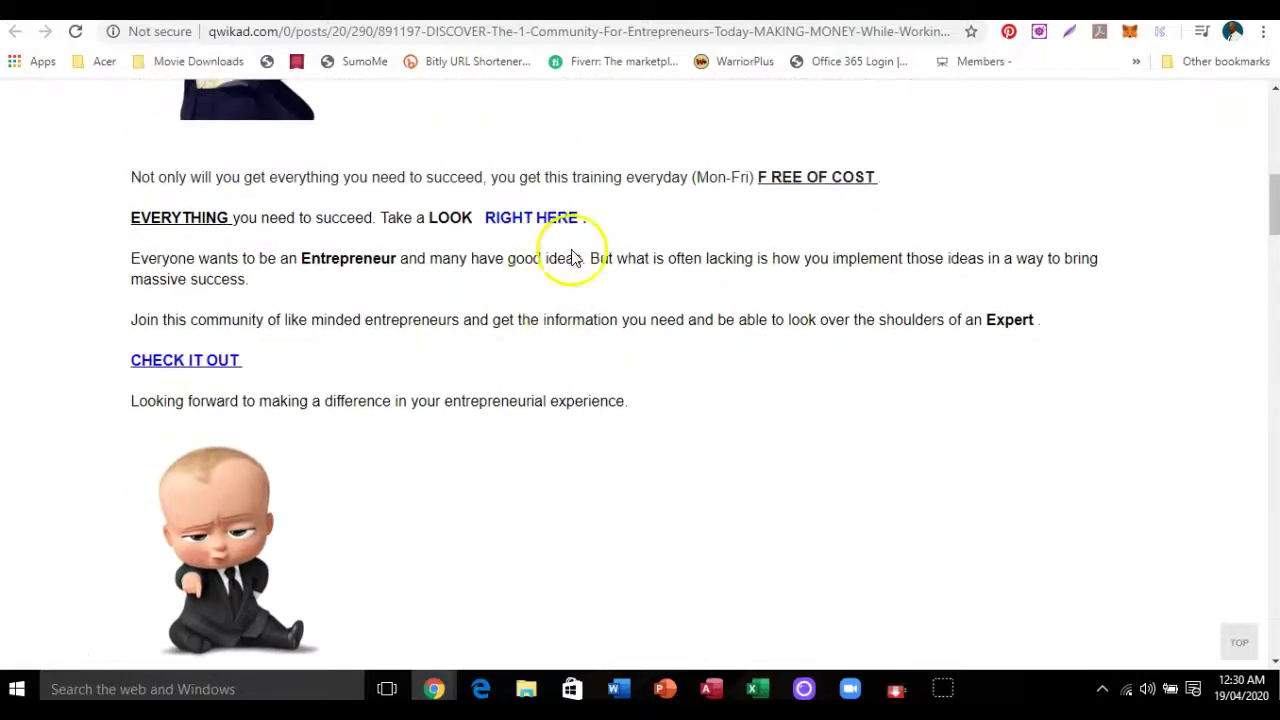
scroll(571, 271, "down", 1)
scroll(669, 293, "up", 1)
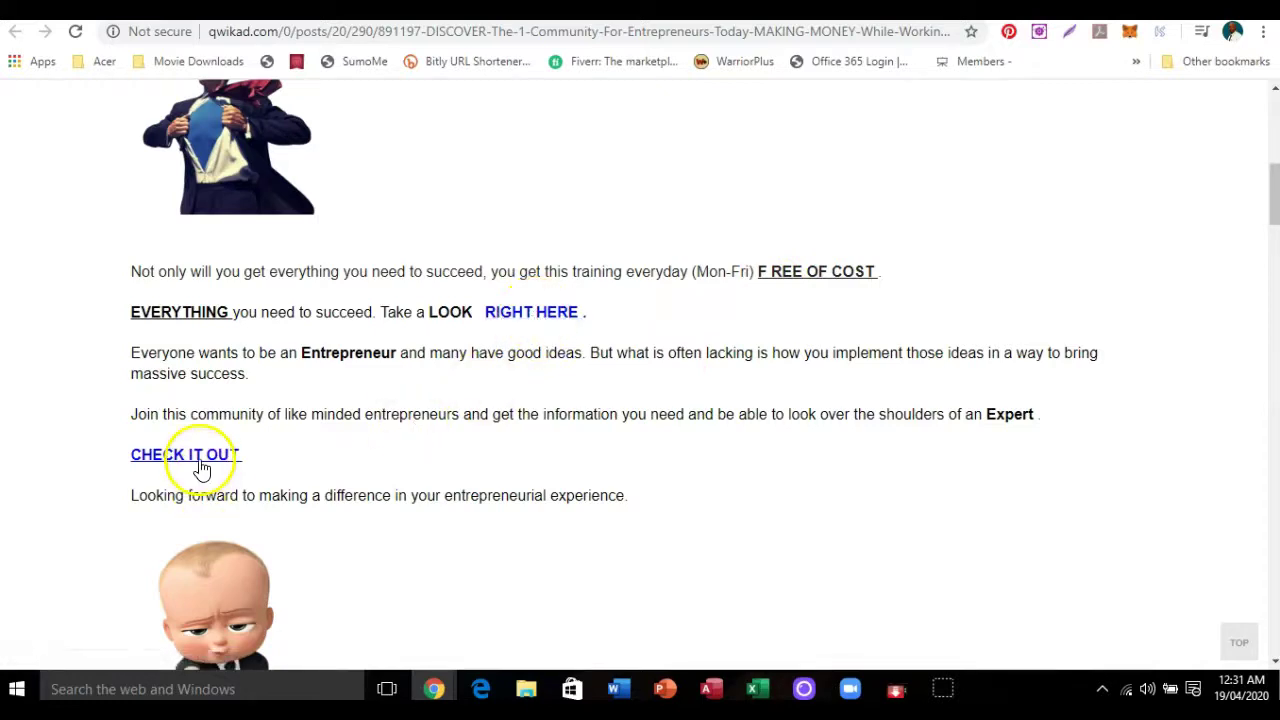
scroll(800, 385, "down", 1)
scroll(768, 354, "down", 4)
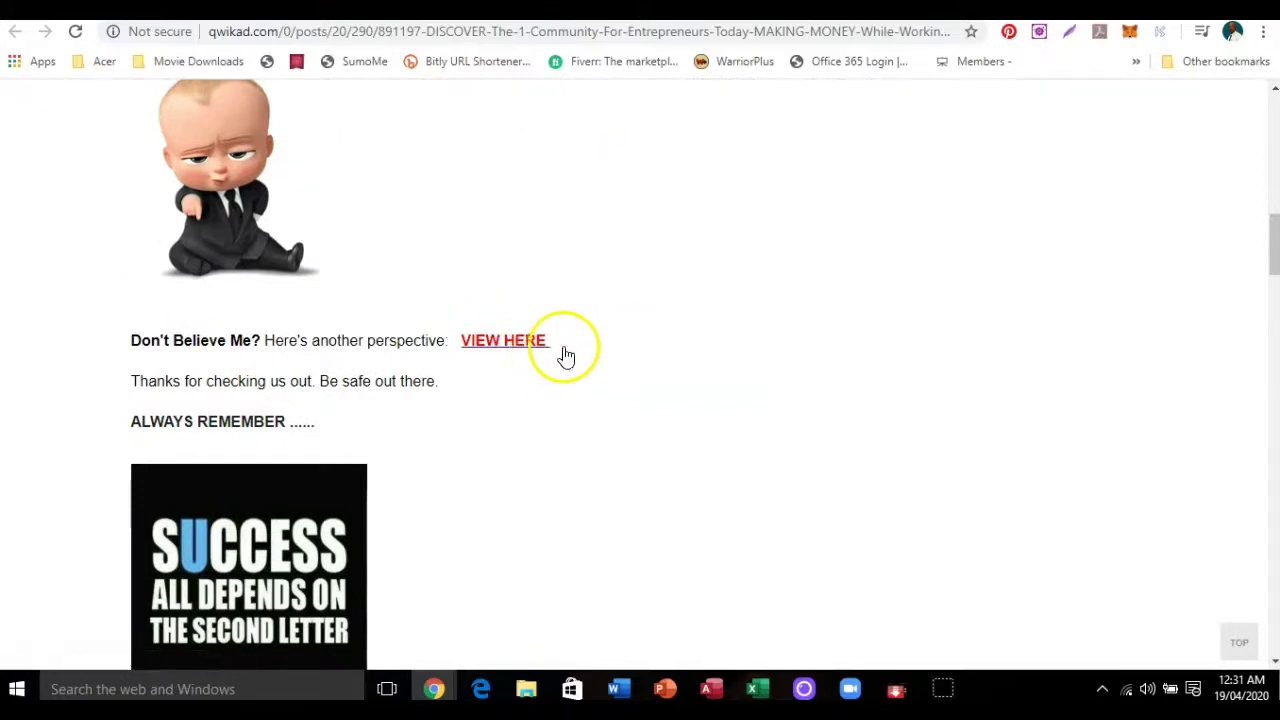
scroll(680, 357, "down", 3)
scroll(676, 356, "down", 1)
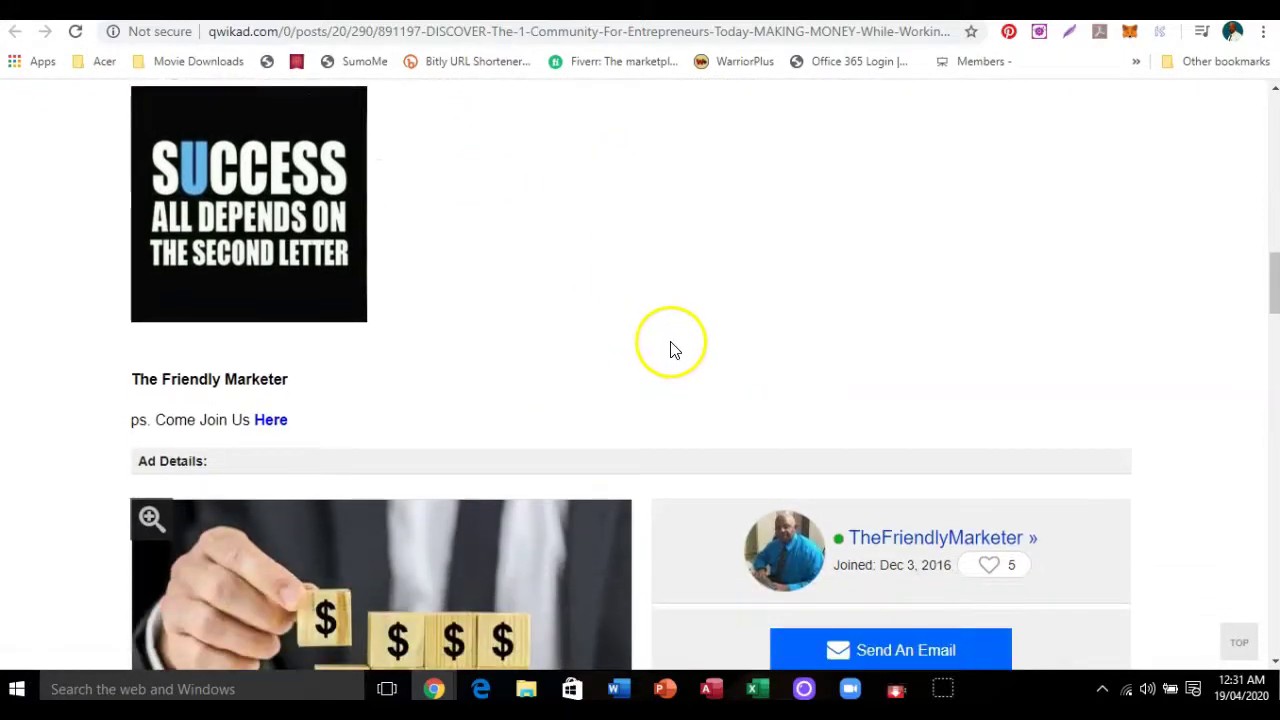
Step: Examine the ad's details section, including the photo gallery, advertiser contact information, sharing options and posting category
scroll(616, 337, "down", 2)
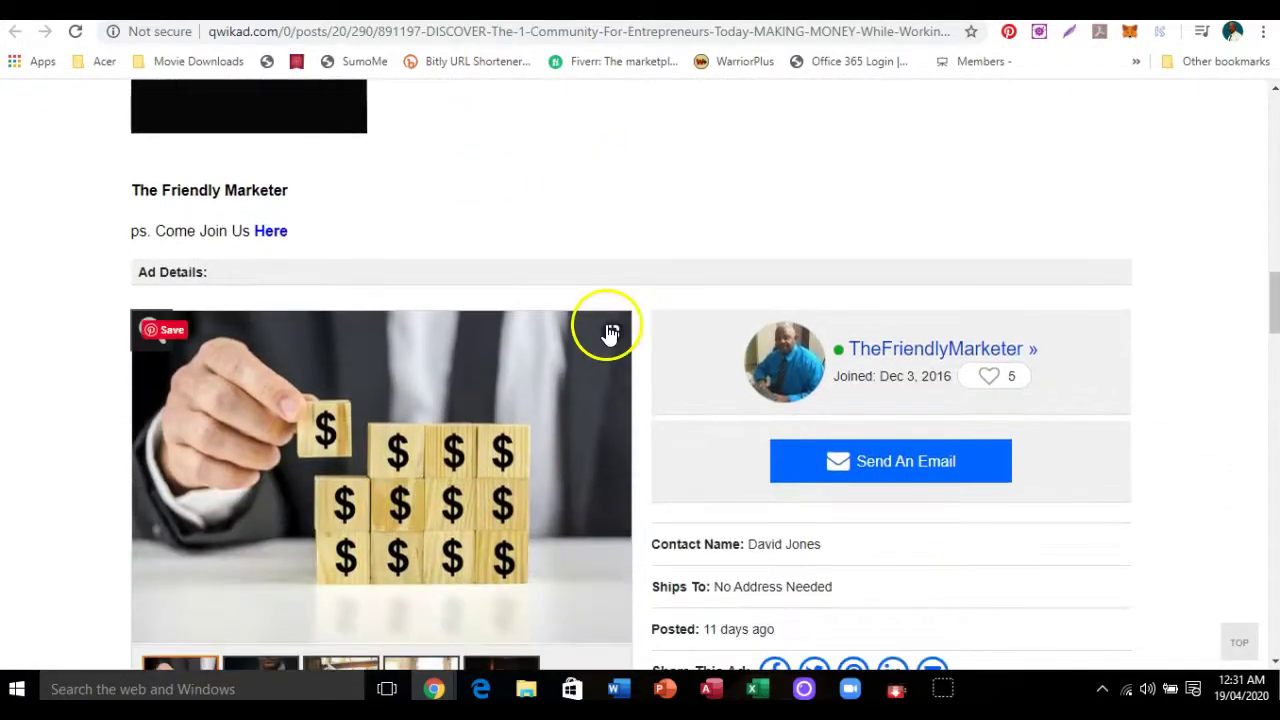
scroll(686, 355, "down", 2)
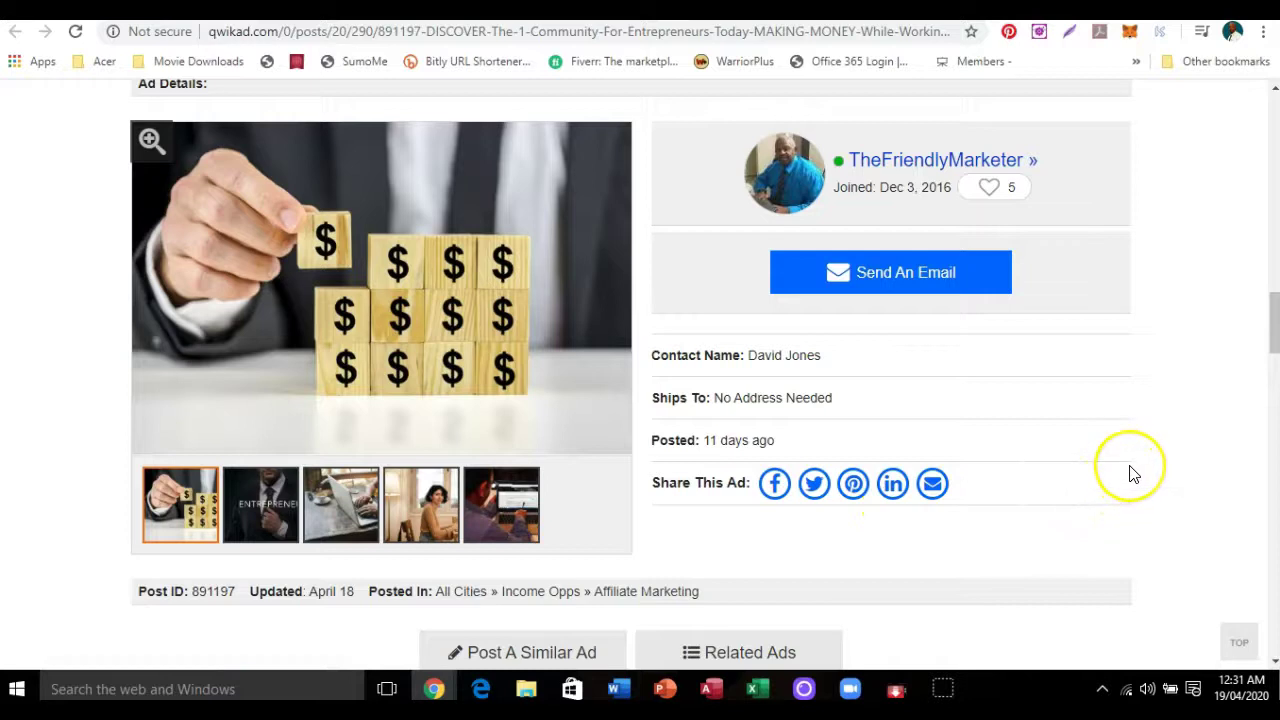
scroll(1130, 473, "down", 3)
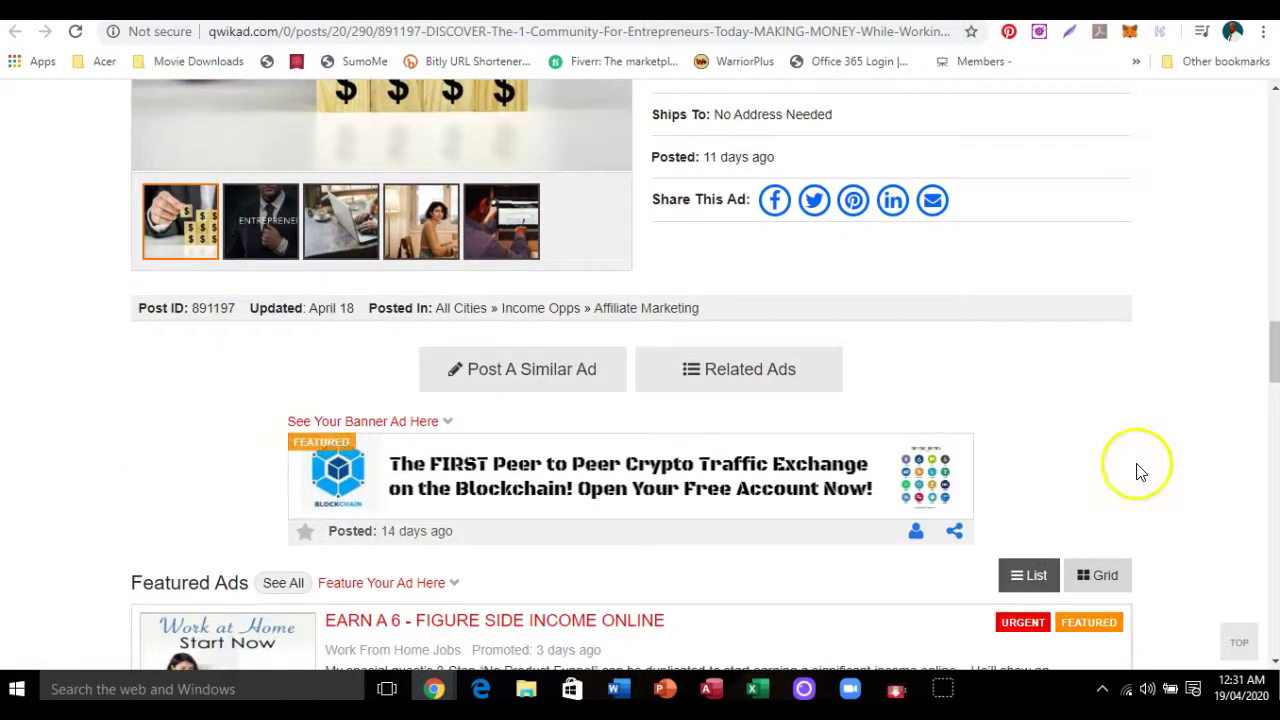
scroll(1152, 468, "up", 3)
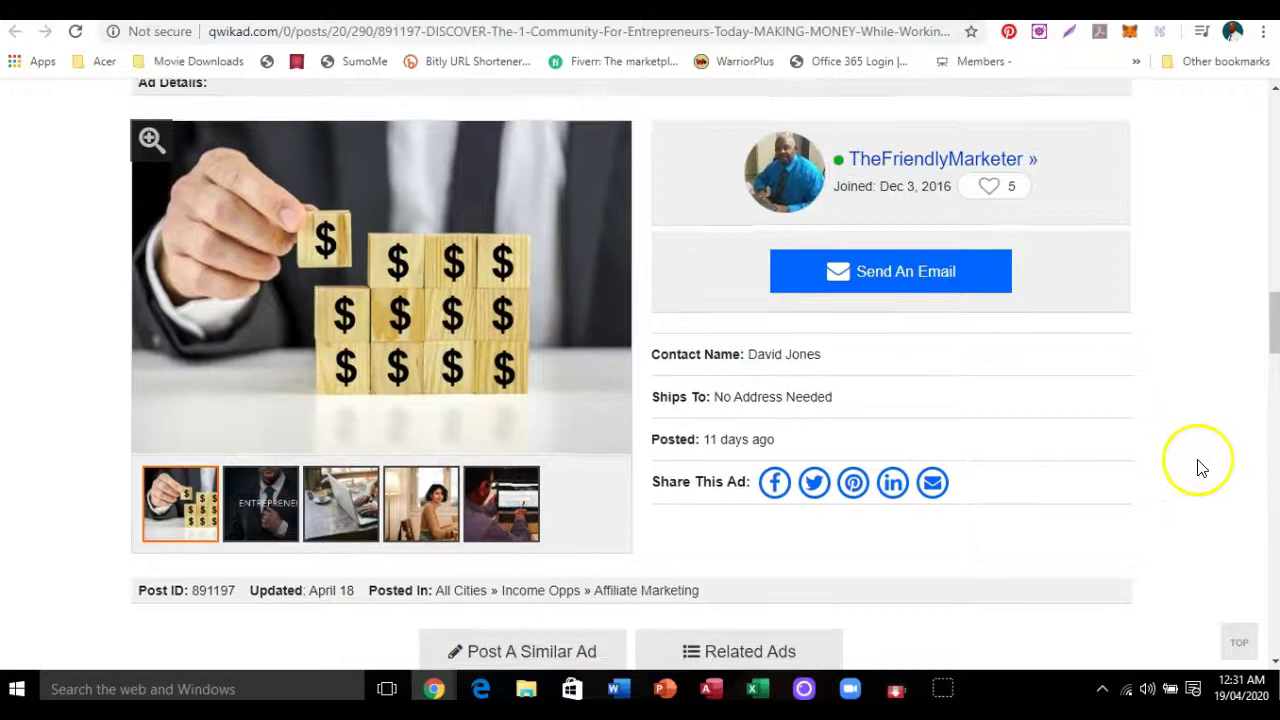
scroll(1201, 468, "down", 3)
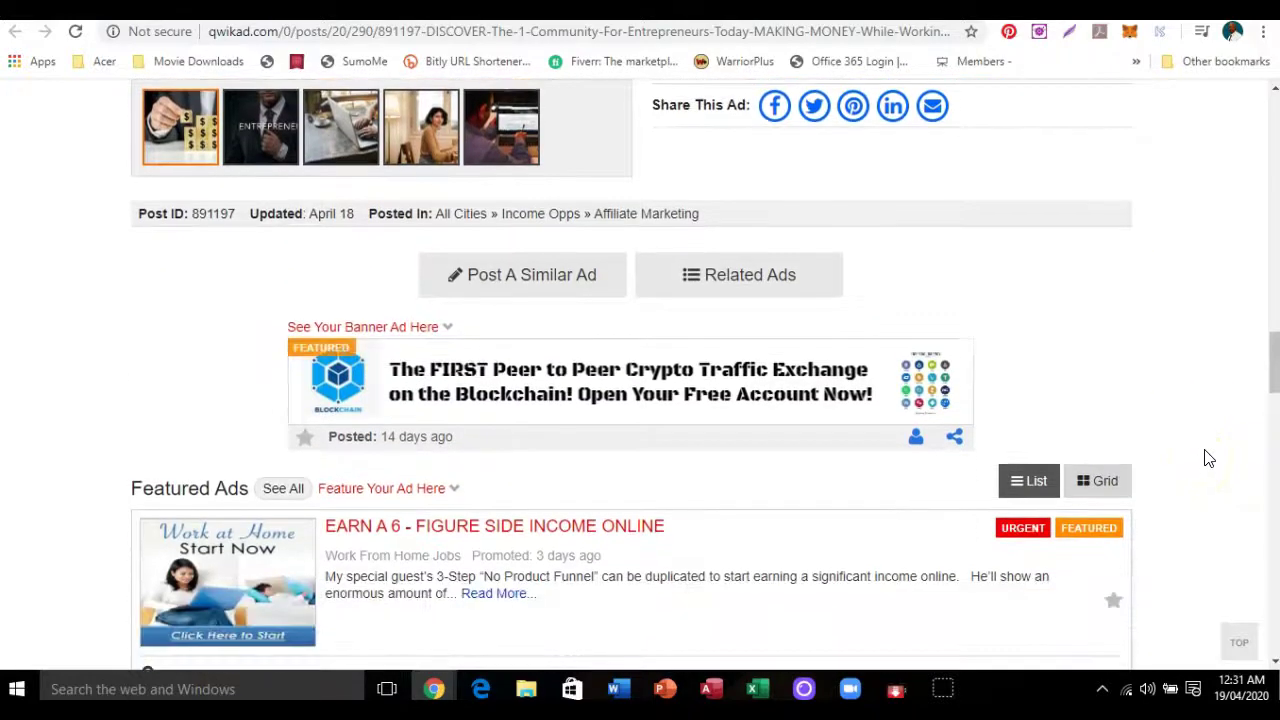
scroll(1228, 444, "up", 10)
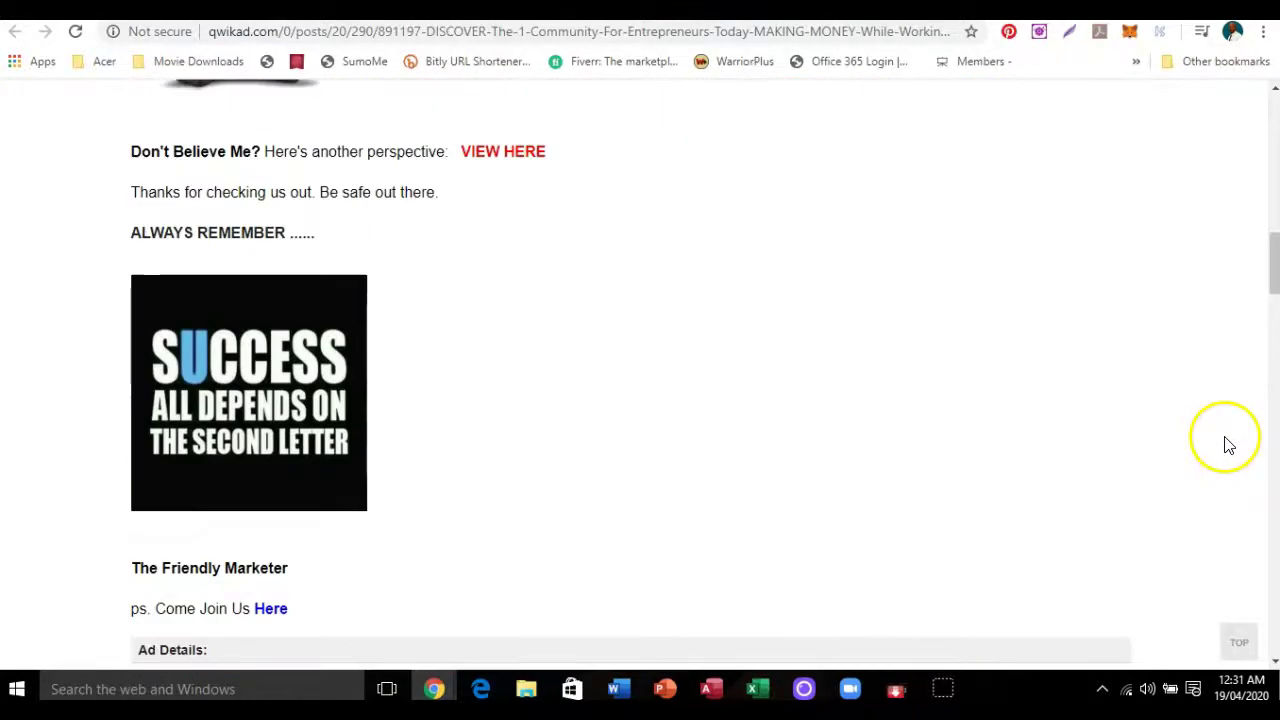
scroll(1228, 444, "up", 10)
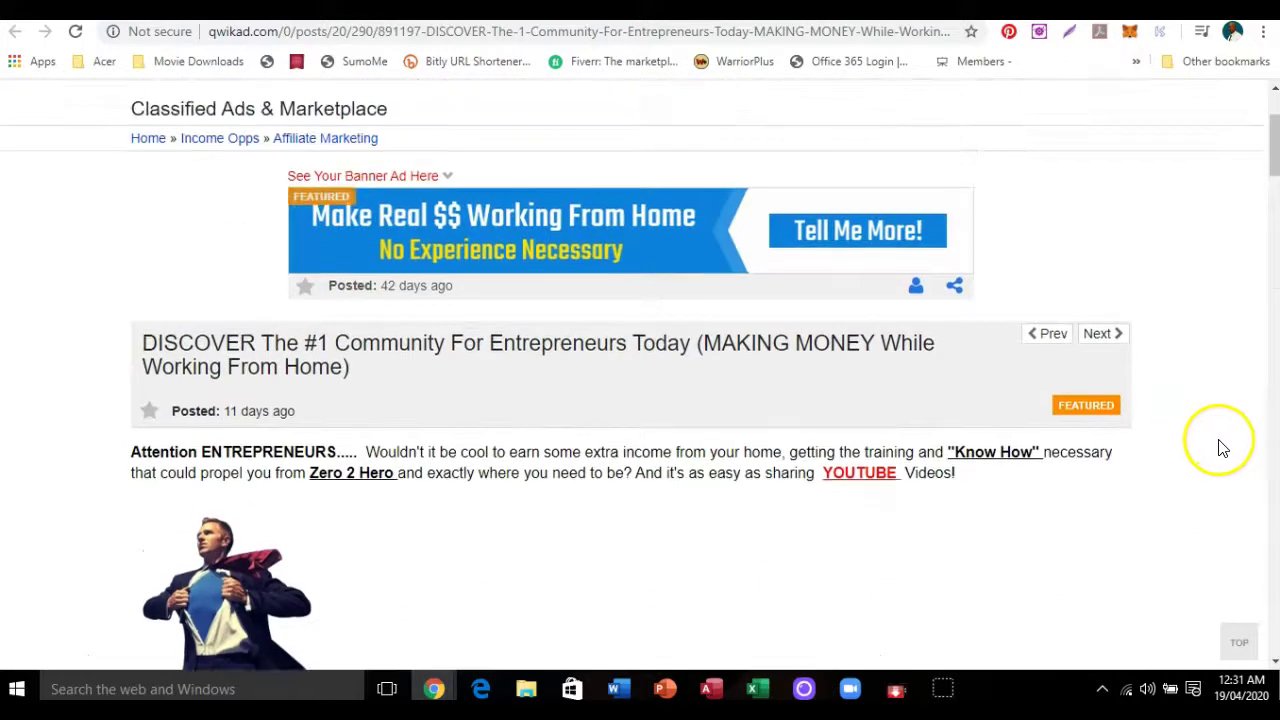
scroll(1220, 447, "up", 2)
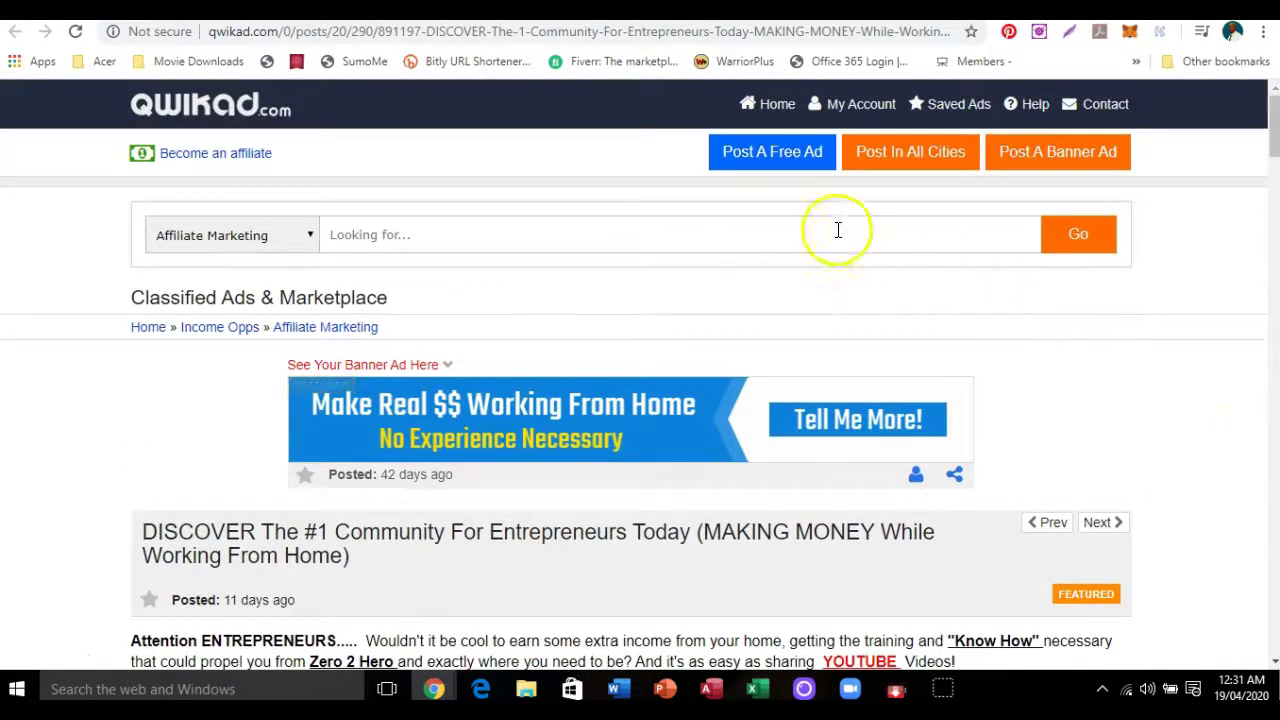
Step: Return to the member account page and show its list of posted ads
left_click(850, 105)
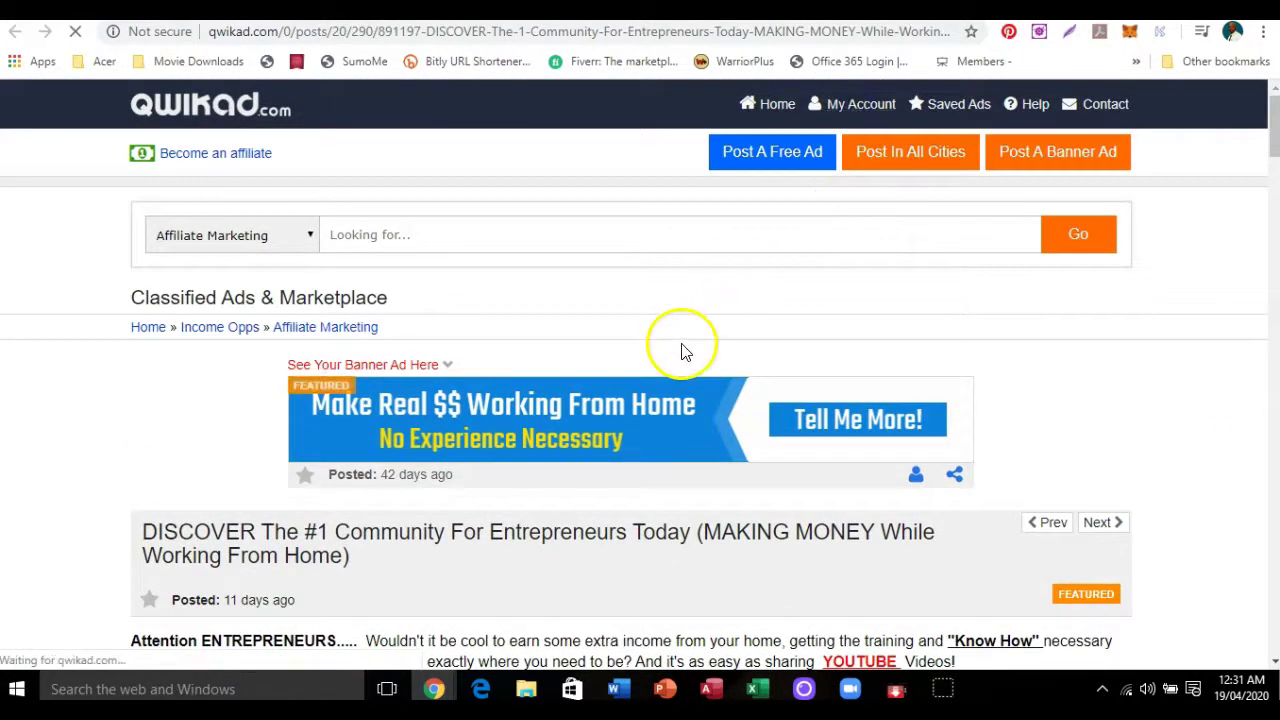
scroll(752, 380, "down", 1)
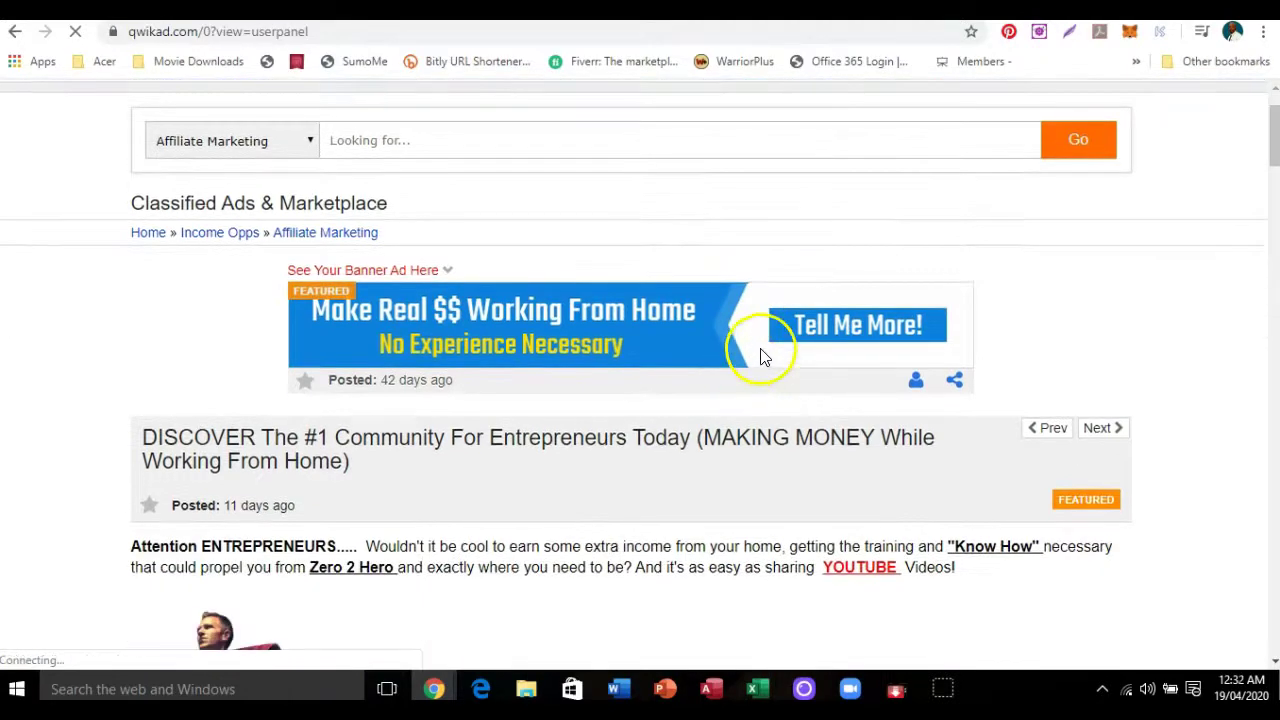
scroll(766, 349, "down", 4)
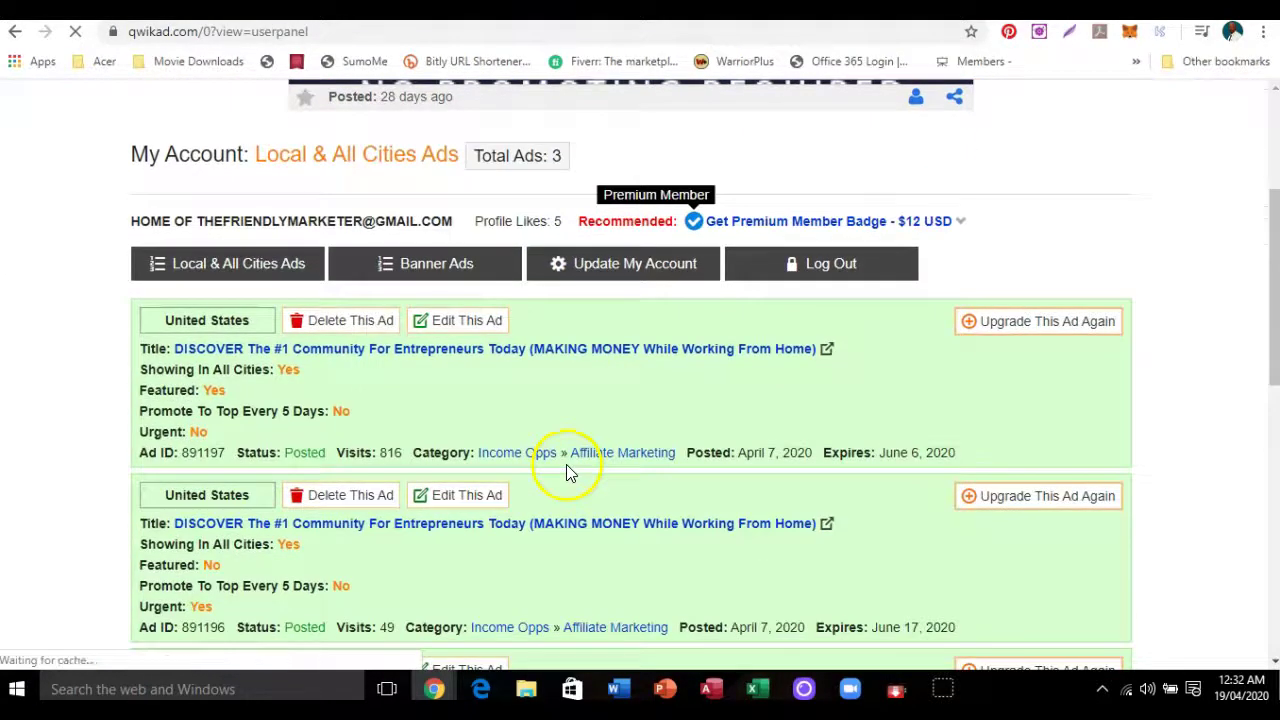
Step: Open the third posted ad, "DISCOVER The #1 Exclusive Community For Entrepreneurs", and examine its headline with the urgent and featured badges
scroll(566, 466, "down", 3)
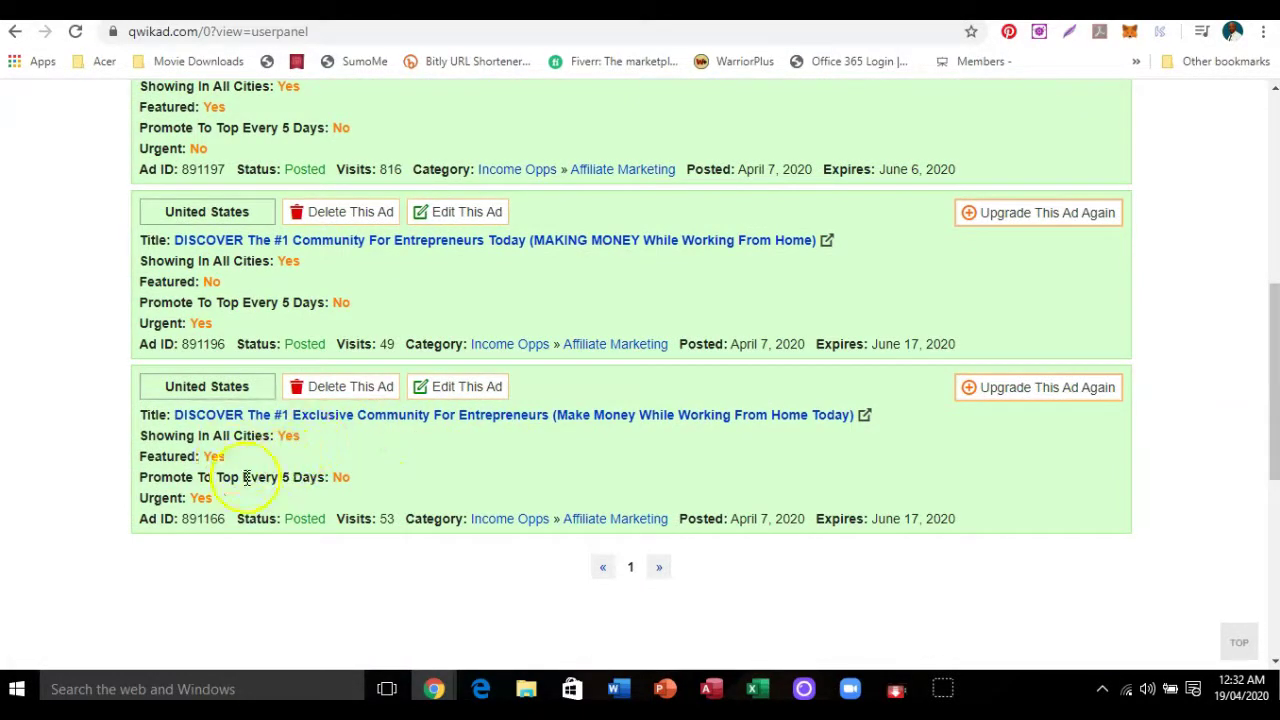
left_click(572, 416)
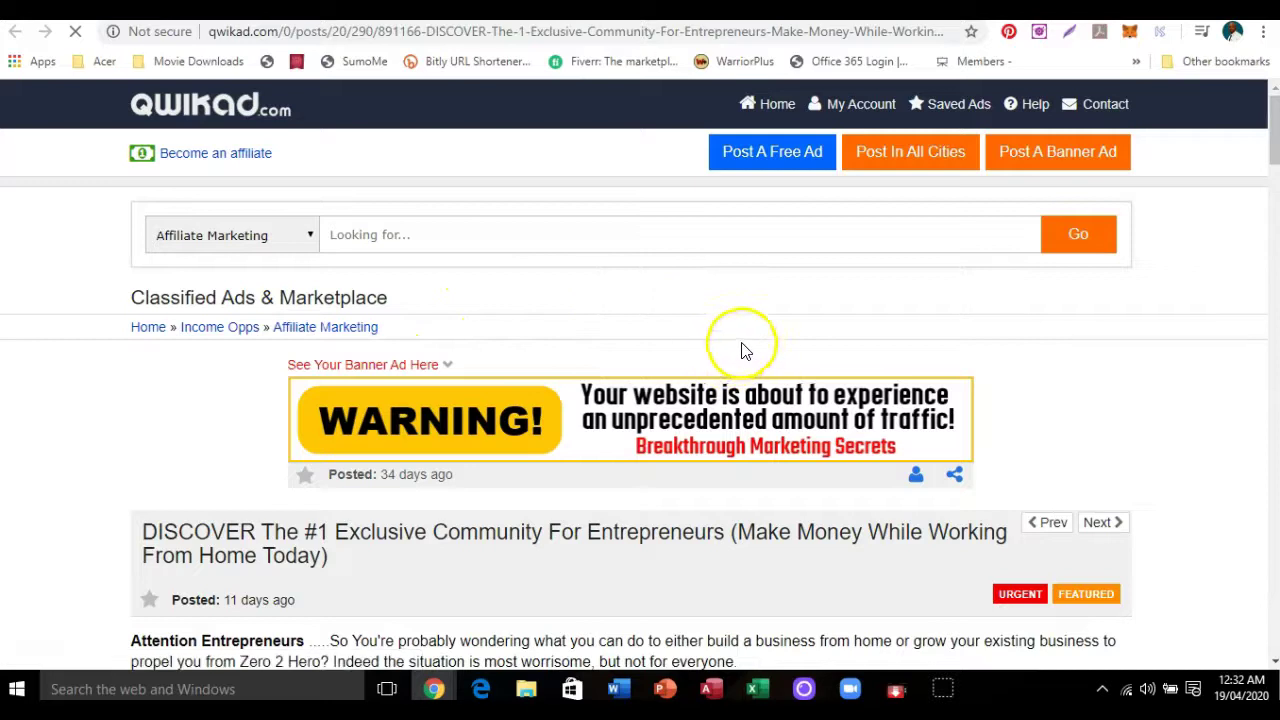
scroll(745, 348, "down", 3)
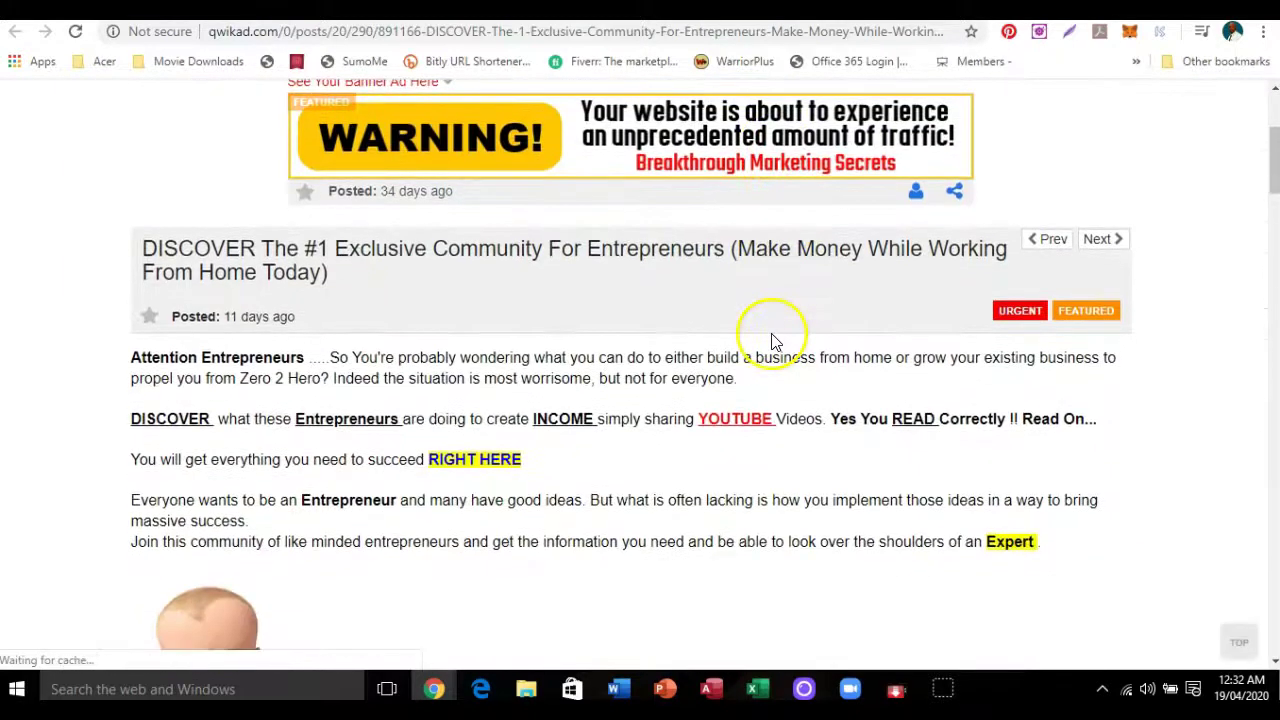
scroll(771, 380, "down", 1)
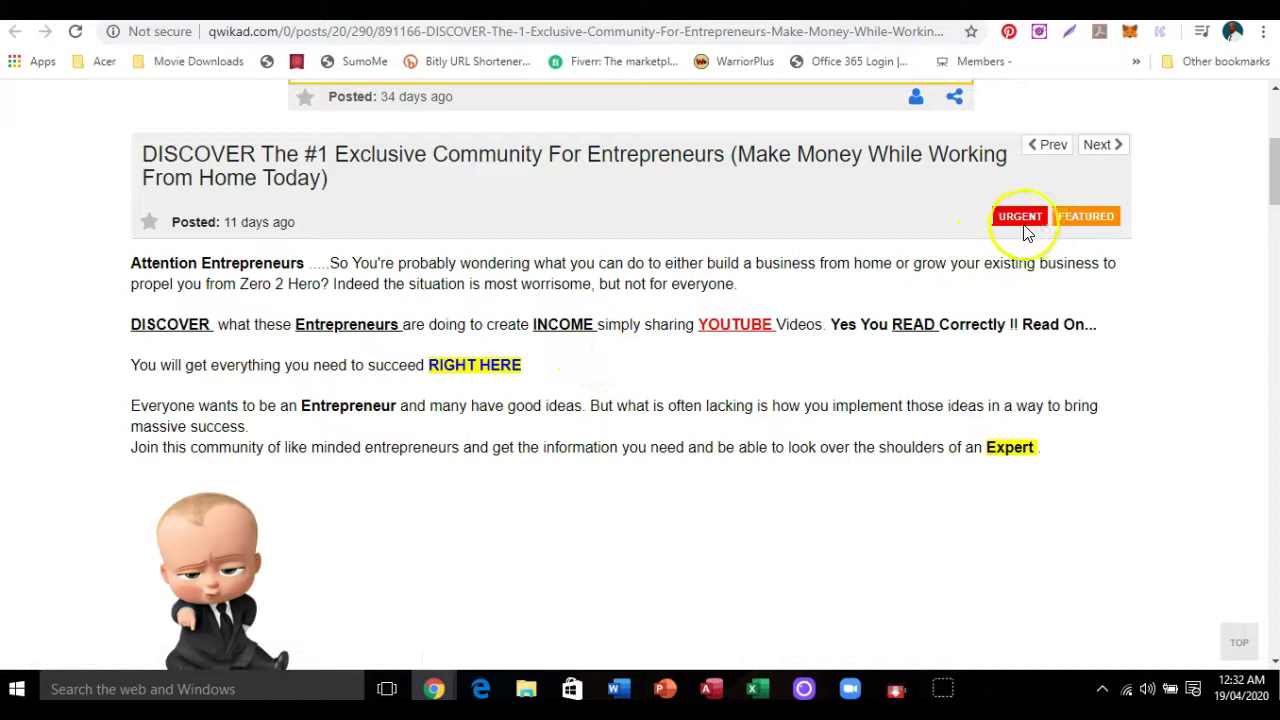
scroll(988, 238, "up", 1)
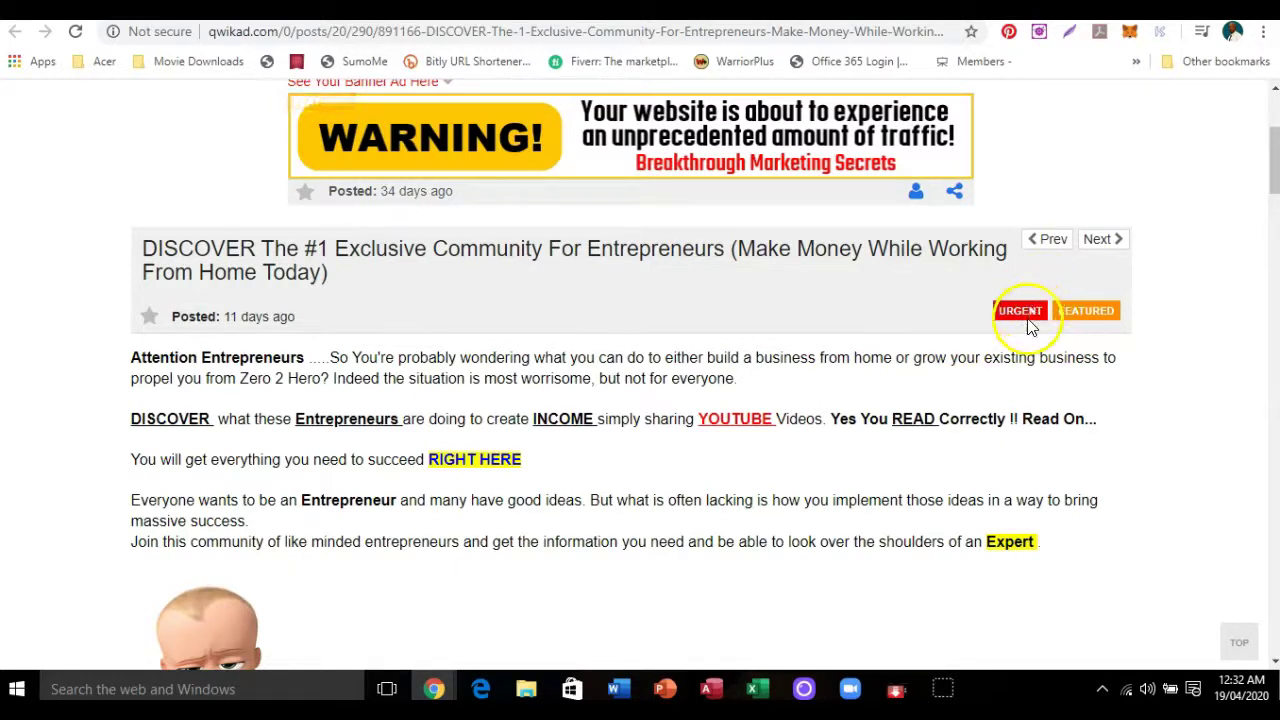
Step: Read through the exclusive community ad's body text, including its images and highlighted links
scroll(780, 330, "down", 3)
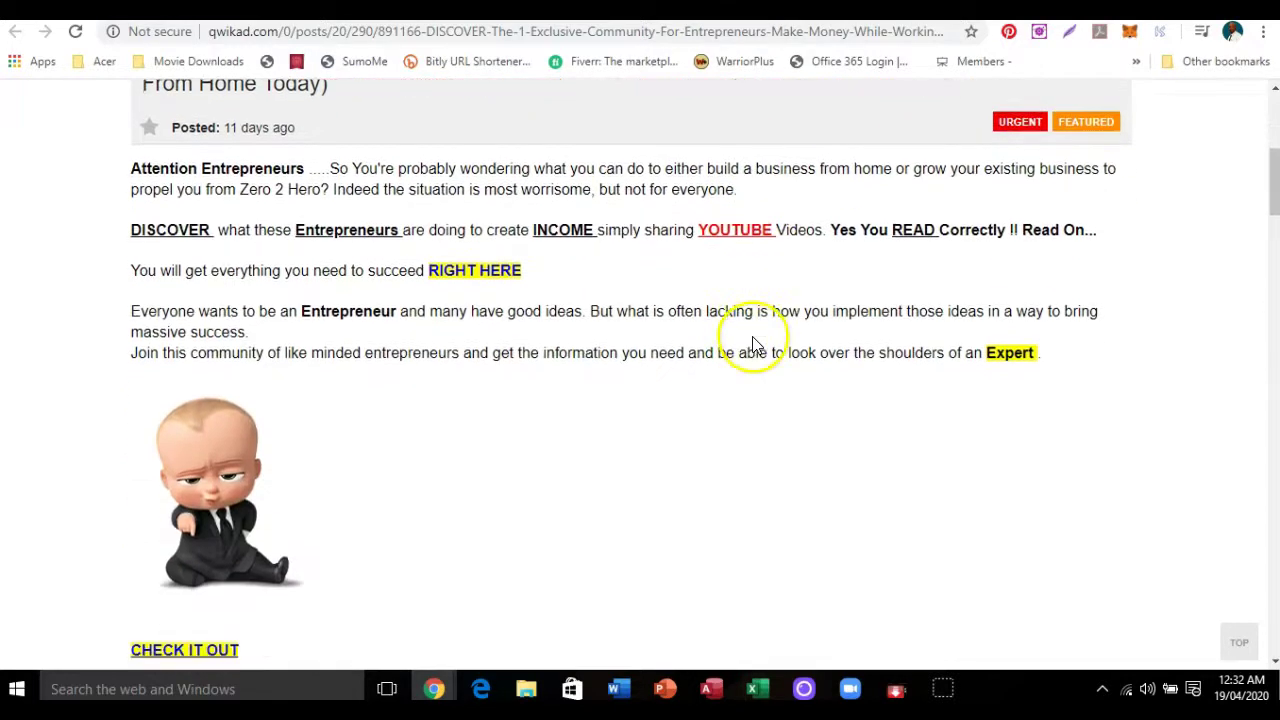
scroll(808, 330, "down", 2)
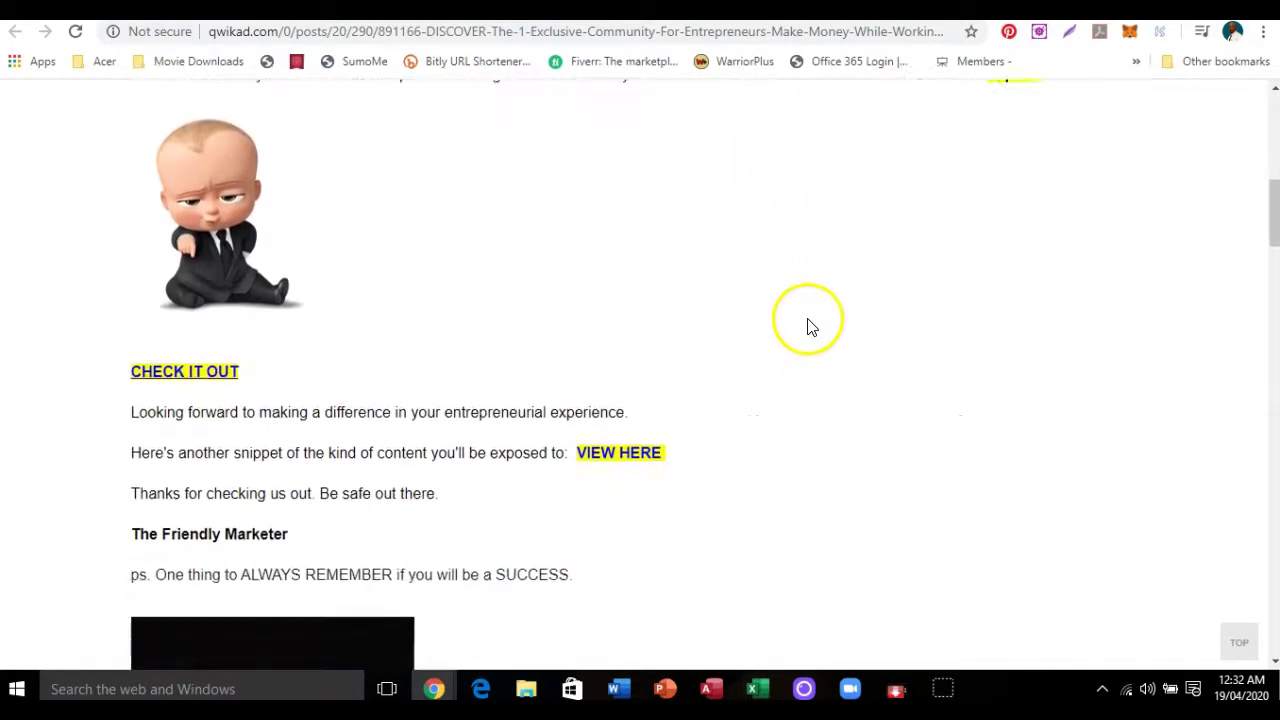
scroll(808, 328, "up", 2)
scroll(808, 325, "up", 1)
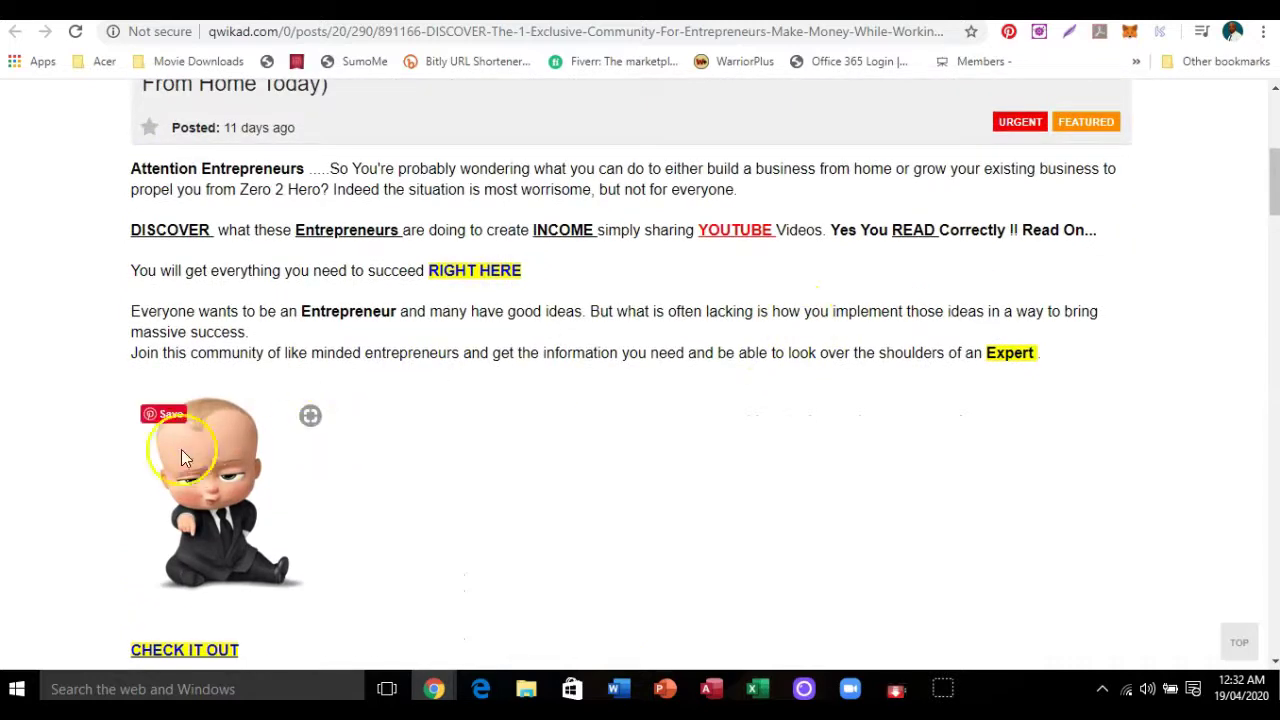
scroll(640, 415, "down", 1)
scroll(700, 380, "down", 3)
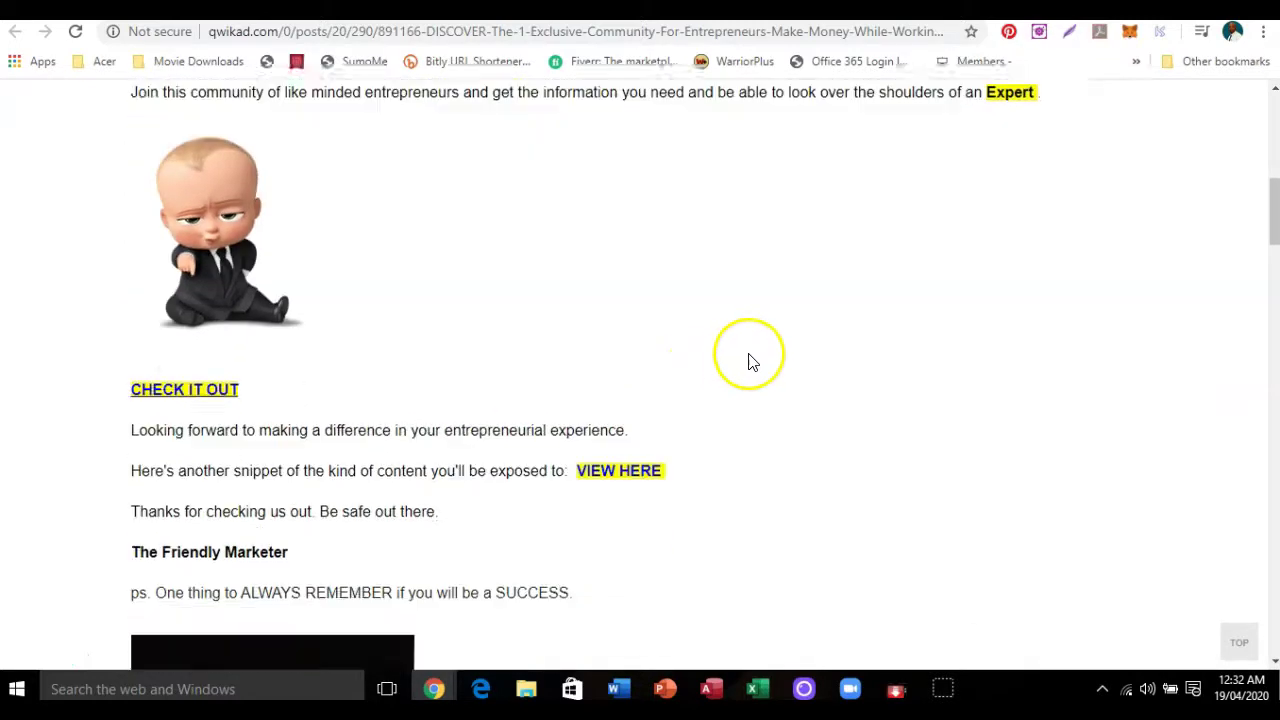
scroll(760, 360, "down", 3)
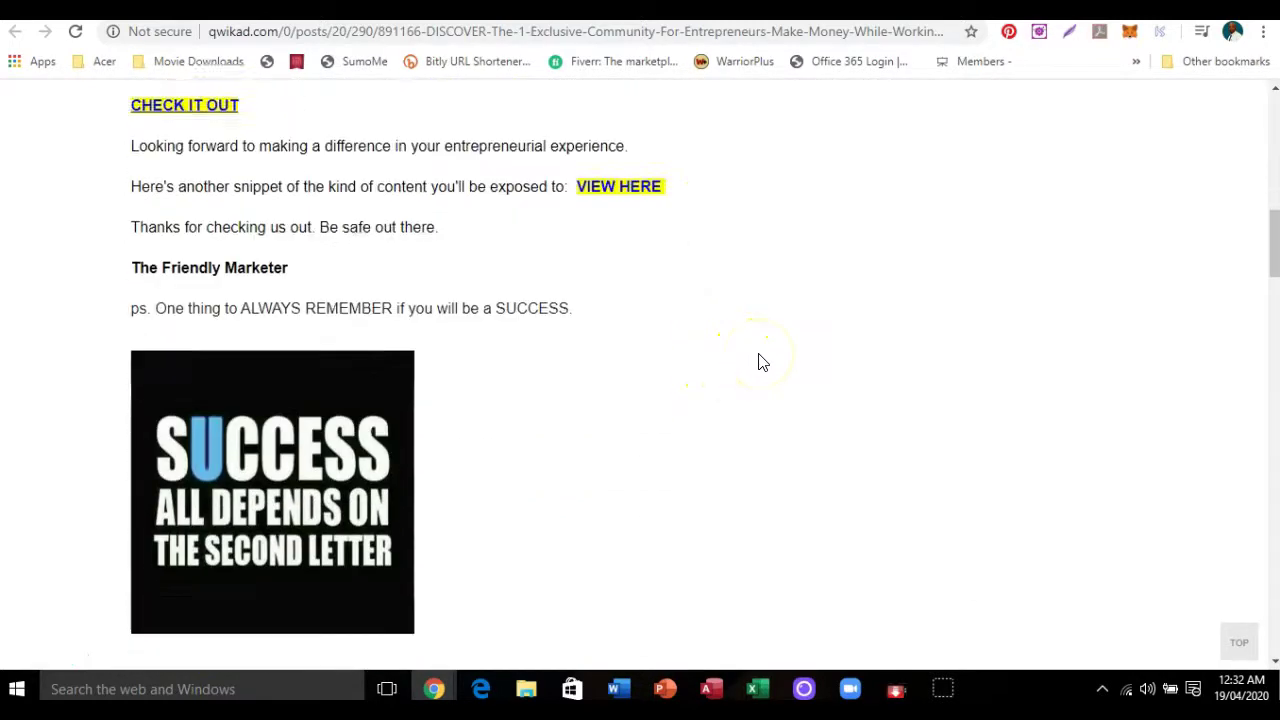
Step: Examine the exclusive community ad's details section with its photo gallery, contact information and sharing options, and return to the page start
scroll(757, 362, "down", 5)
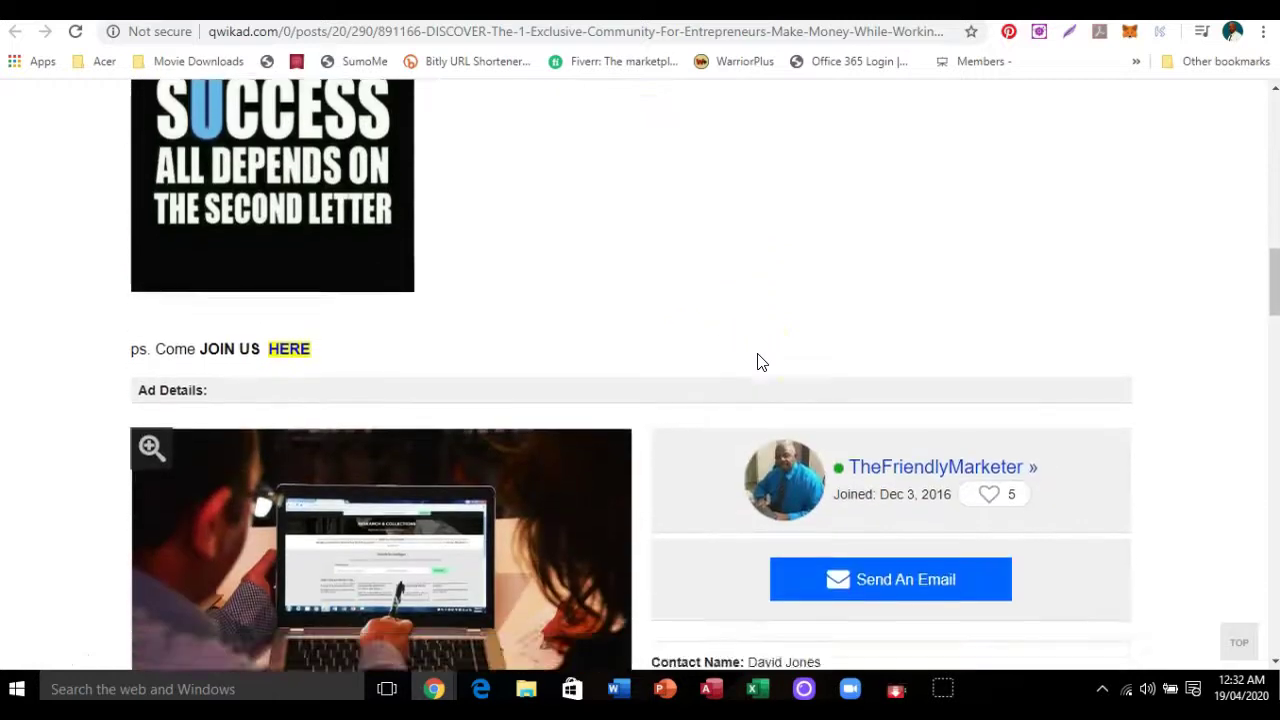
scroll(728, 377, "down", 1)
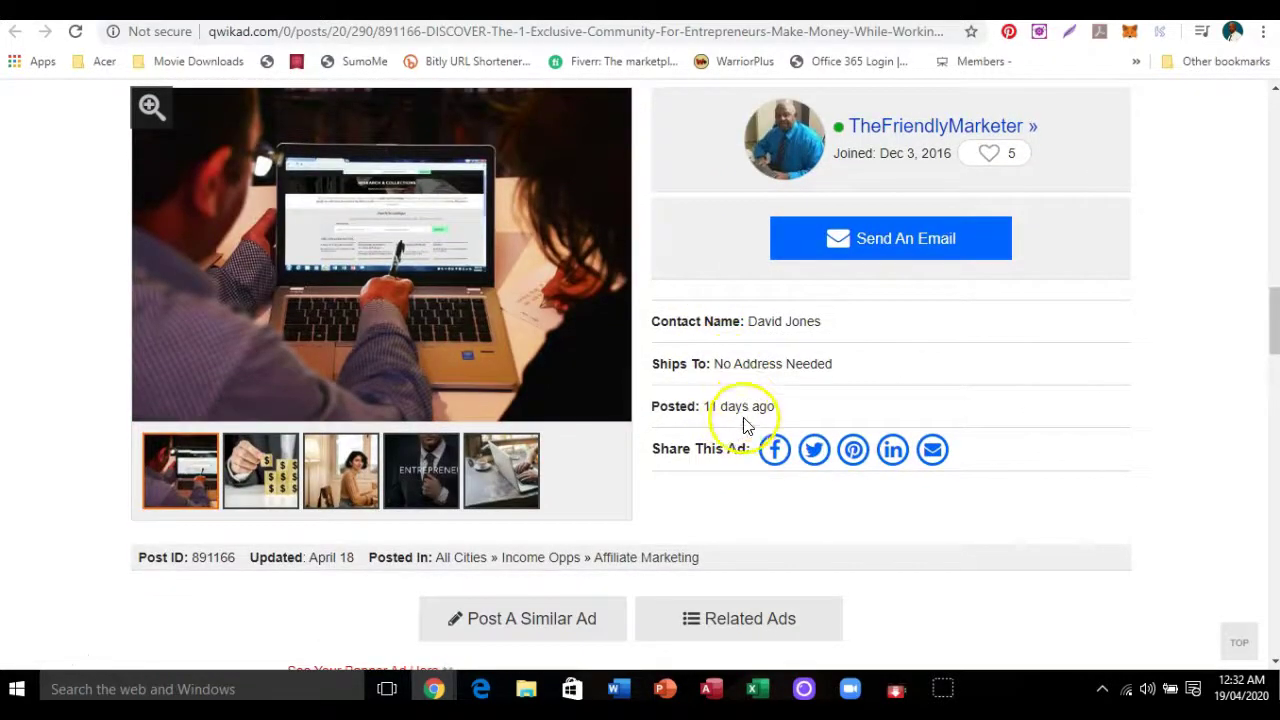
scroll(743, 425, "up", 10)
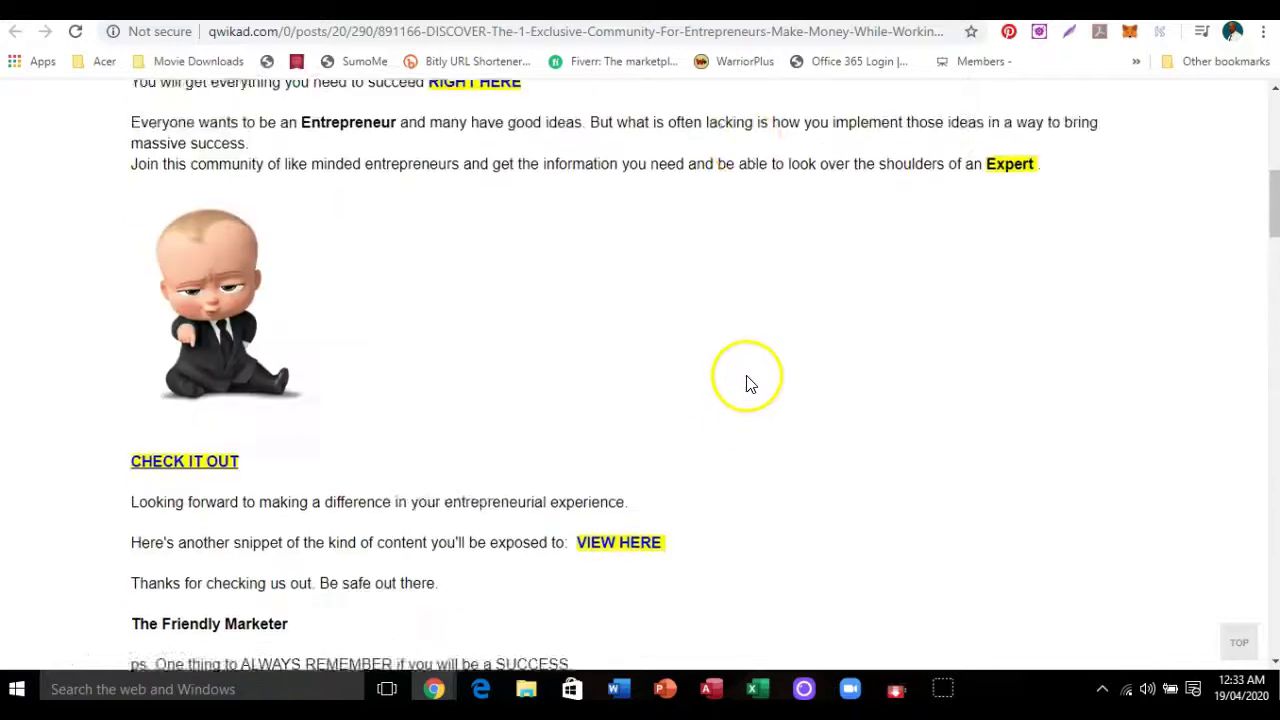
scroll(750, 383, "up", 7)
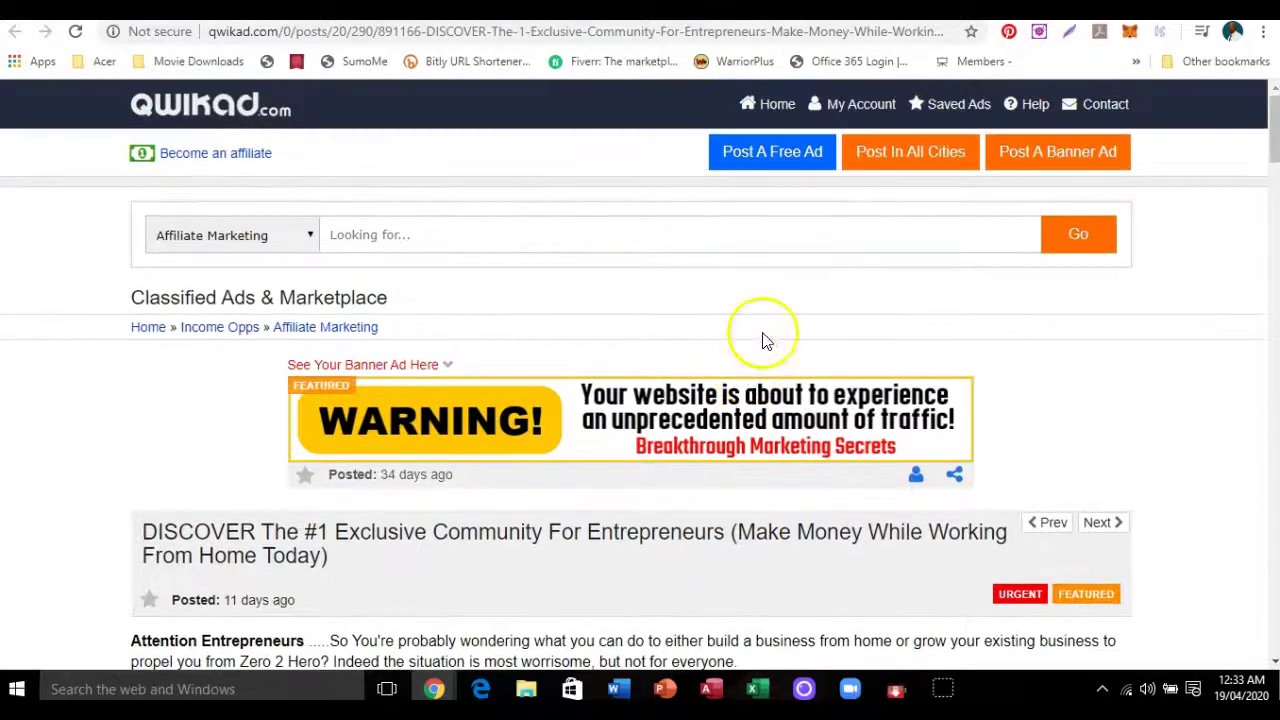
Step: Return to the member account page and open the second posted ad, "DISCOVER The #1 Community For Entrepreneurs Today"
left_click(852, 106)
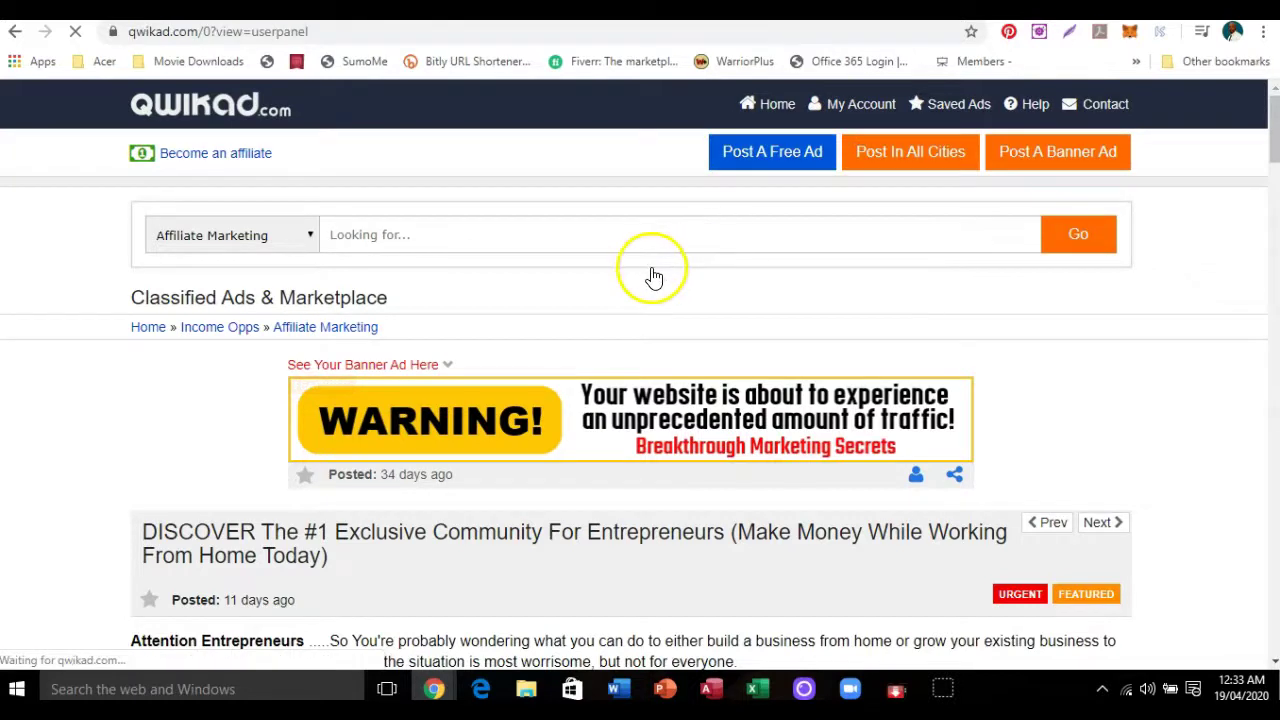
scroll(471, 366, "down", 4)
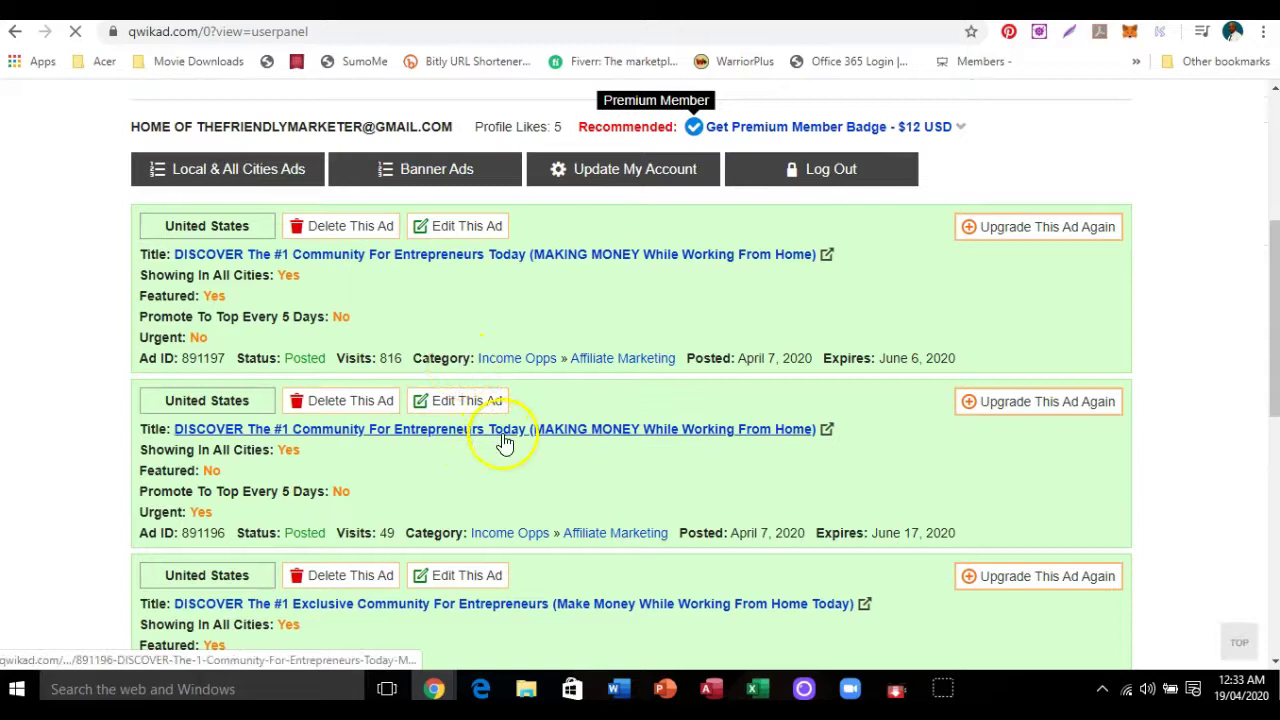
left_click(504, 438)
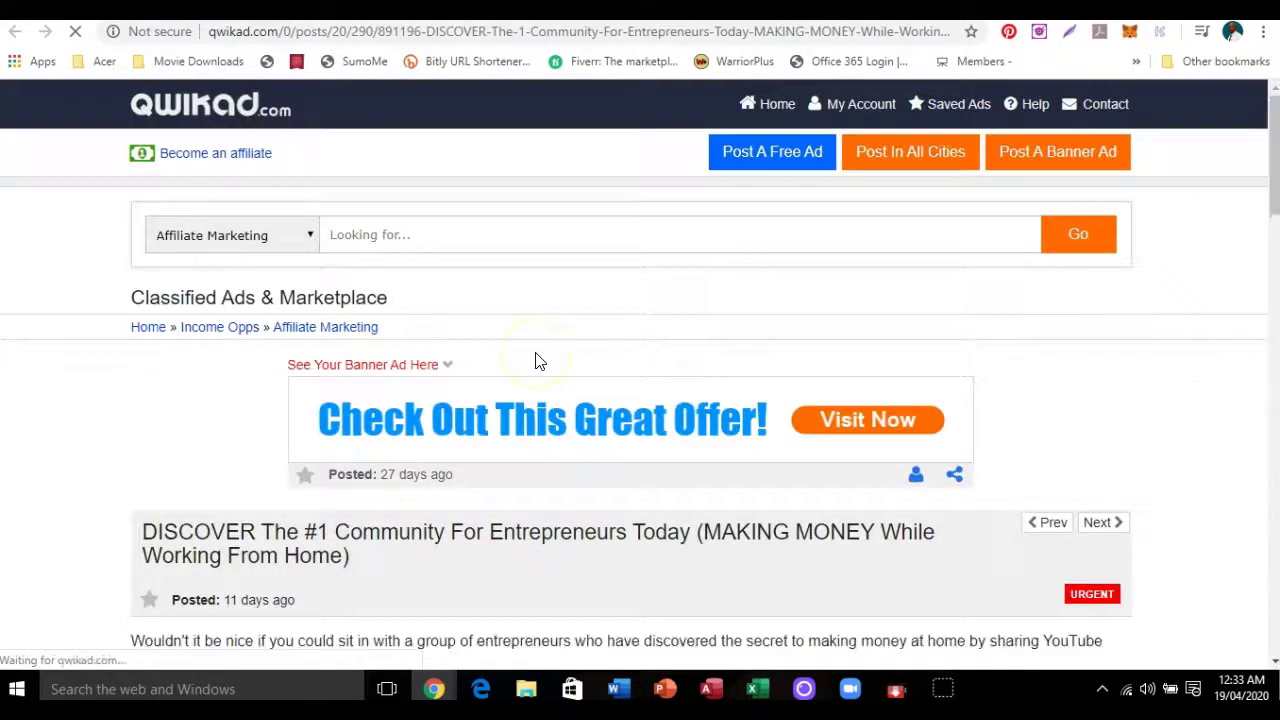
Step: Examine the second ad's urgent badge and read its body text, images and embedded links down to the JOIN US link
scroll(535, 360, "down", 2)
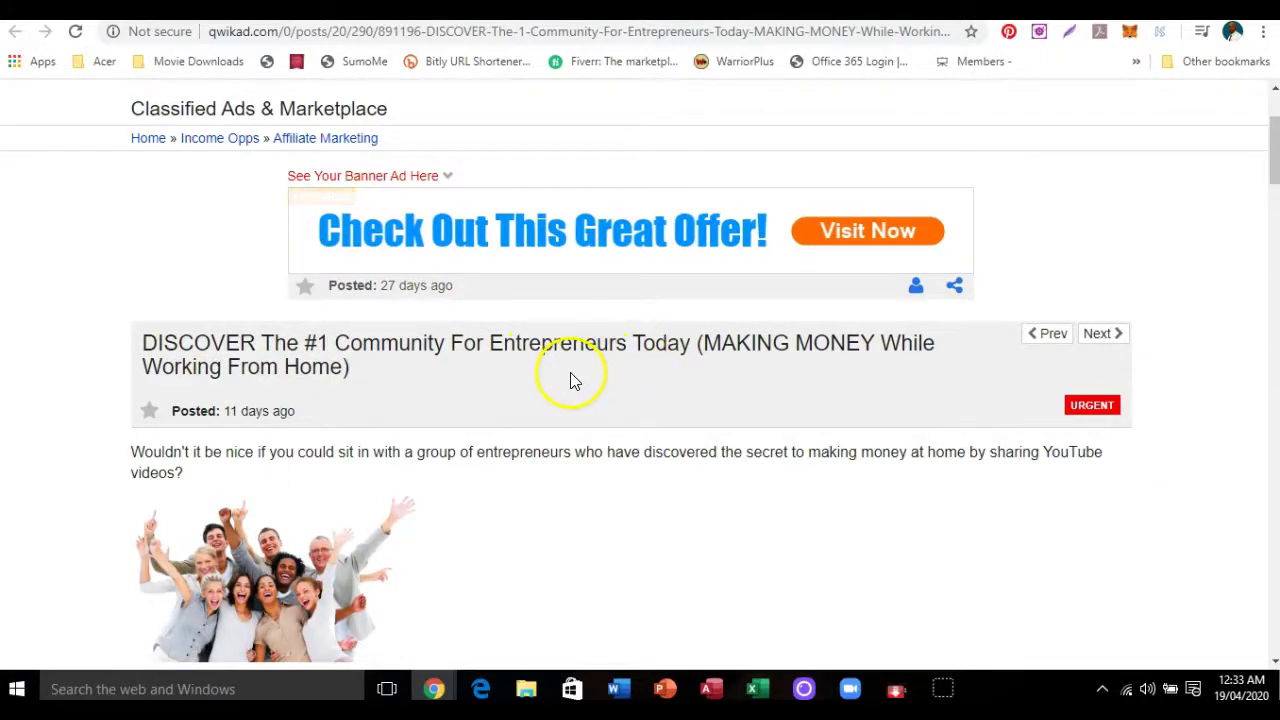
scroll(569, 378, "down", 2)
scroll(670, 360, "down", 1)
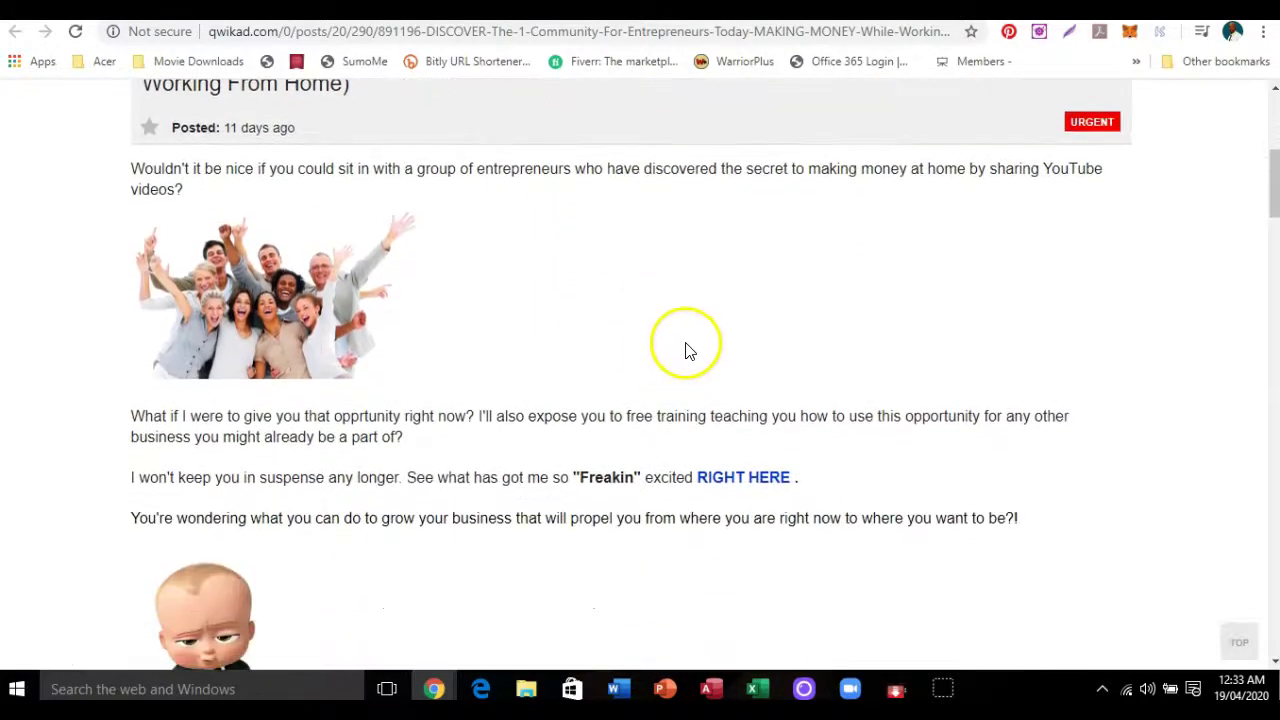
scroll(634, 312, "up", 1)
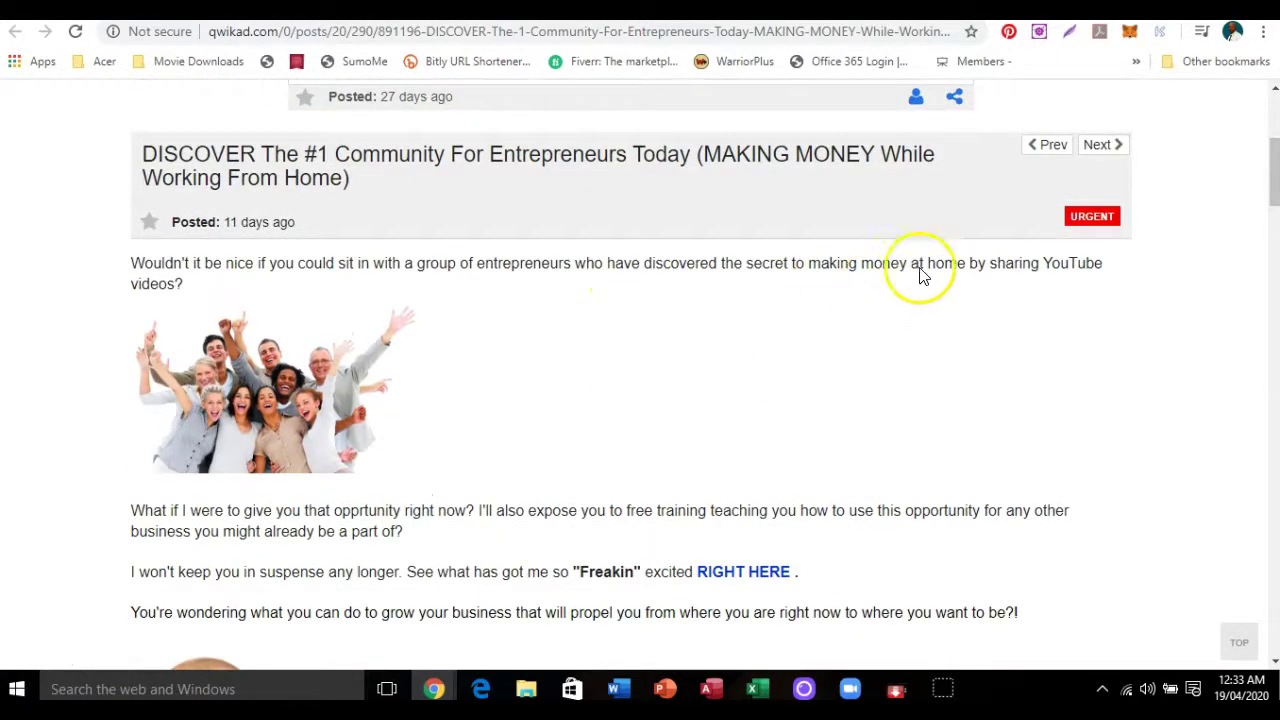
scroll(590, 410, "down", 1)
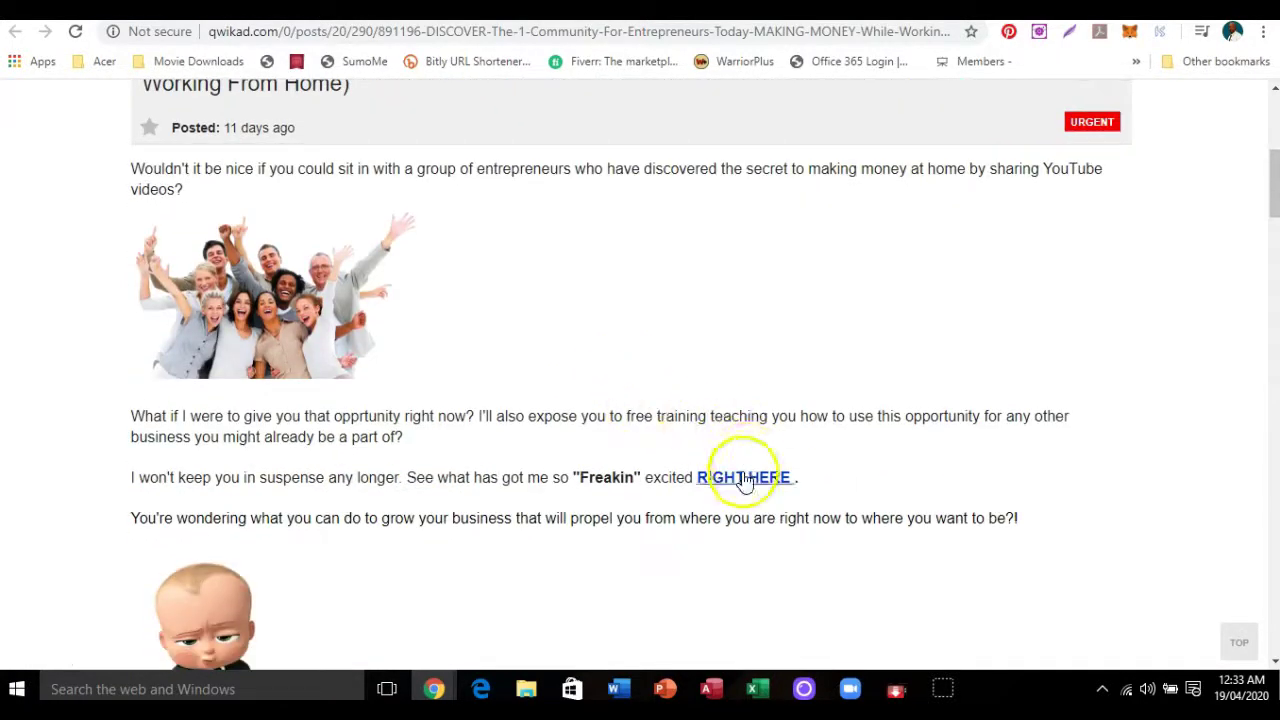
scroll(575, 340, "down", 4)
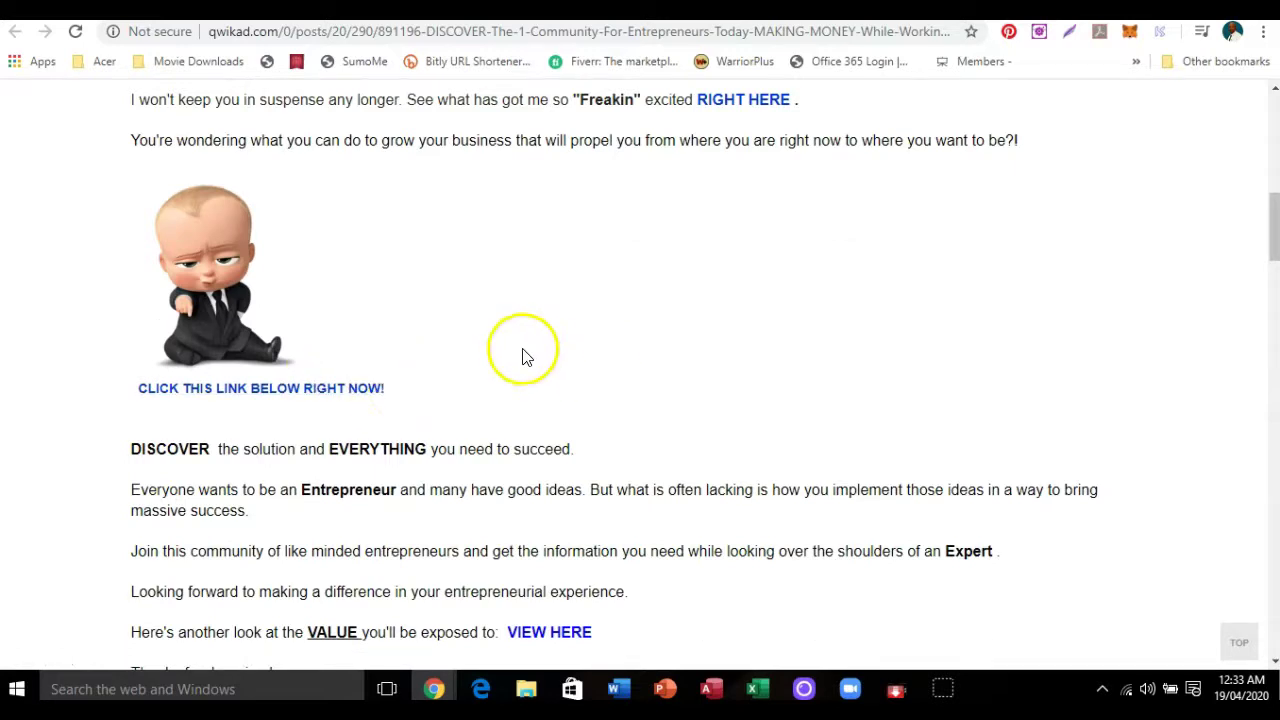
scroll(510, 350, "down", 2)
scroll(447, 341, "down", 2)
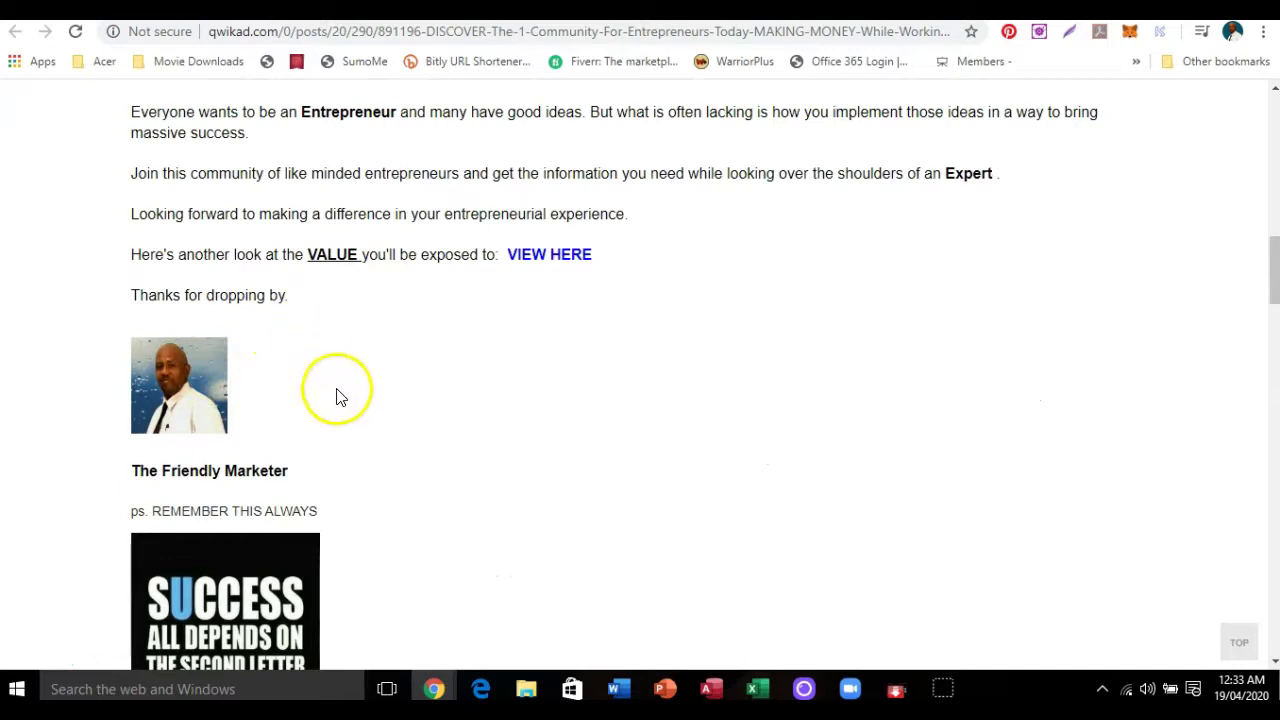
scroll(334, 397, "down", 2)
scroll(334, 397, "down", 2)
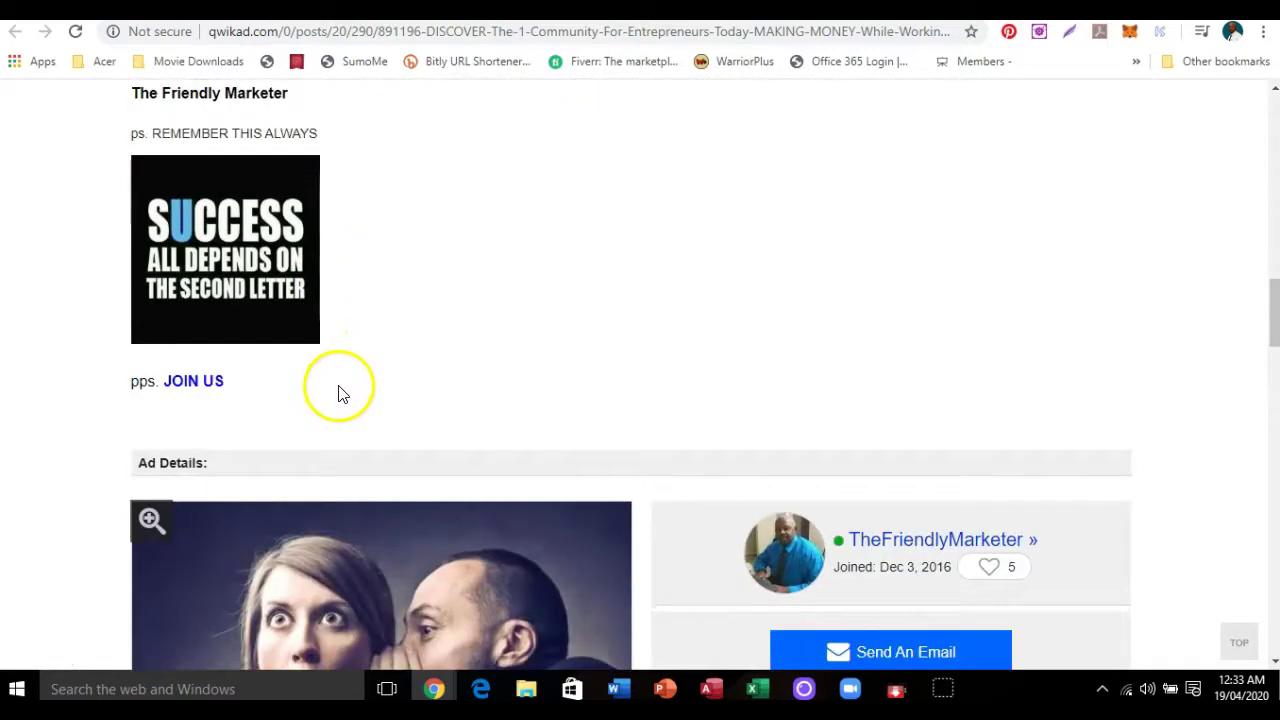
Step: Examine the second ad's details section, including its photo gallery and advertiser information, and go back to the page start
scroll(340, 390, "down", 4)
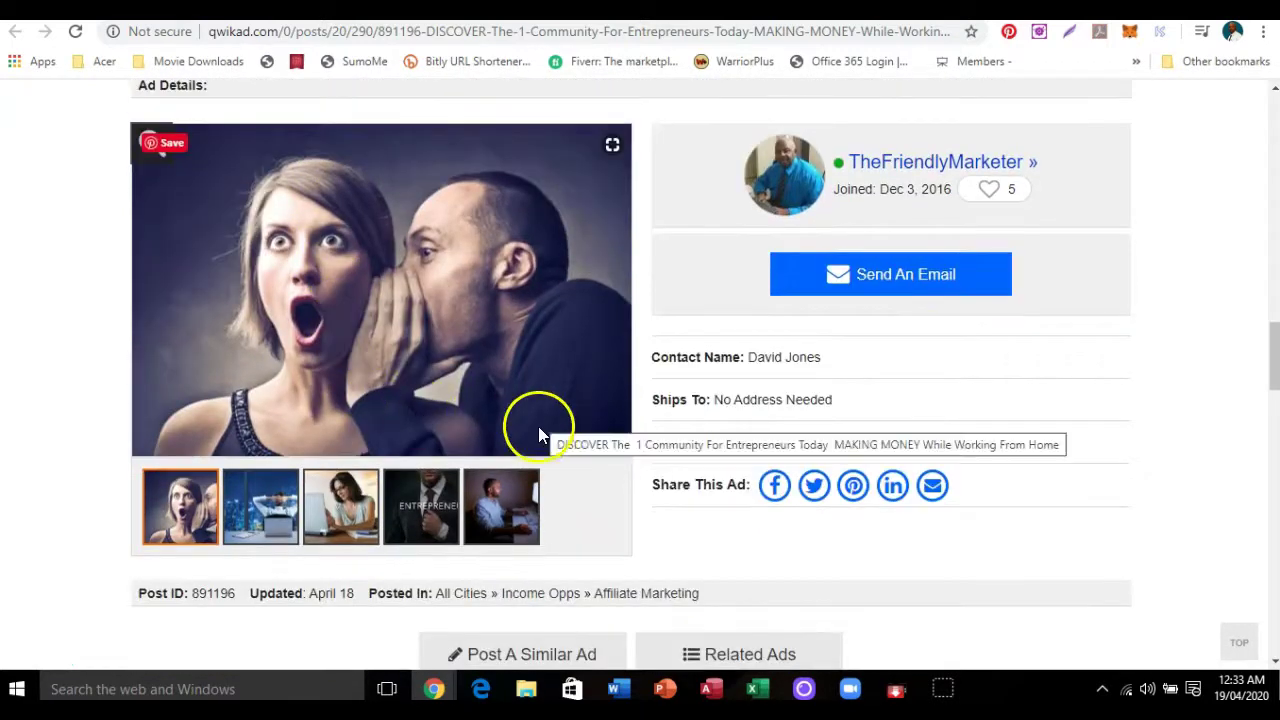
scroll(650, 423, "up", 2)
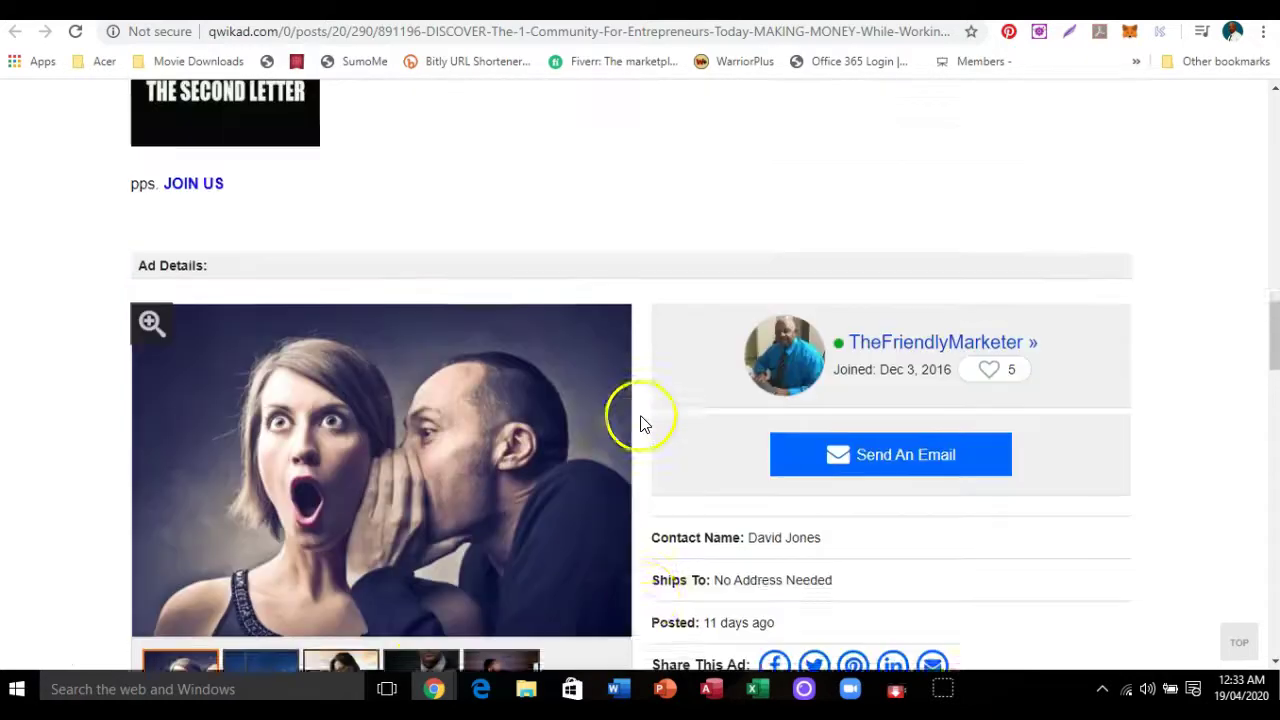
scroll(645, 423, "up", 10)
scroll(805, 449, "up", 8)
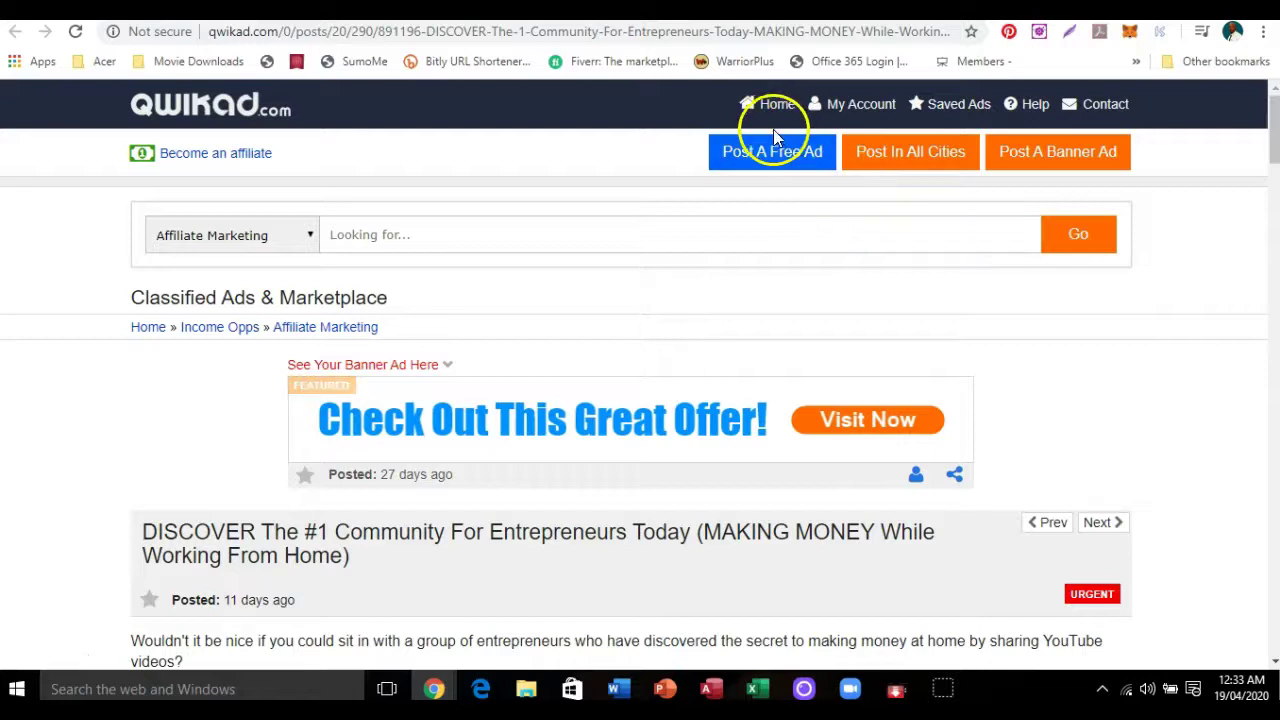
Step: Return to the member account page and examine the posting and expiry dates of the first listed ad
left_click(866, 108)
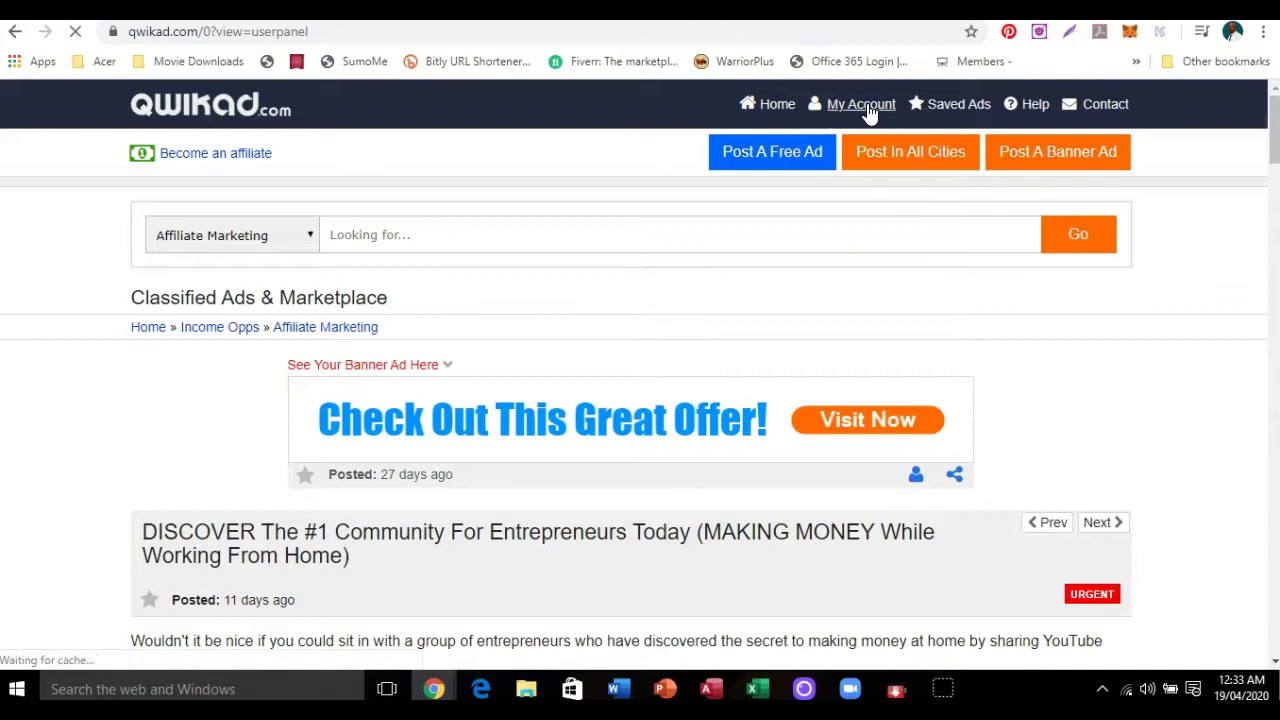
scroll(628, 294, "down", 2)
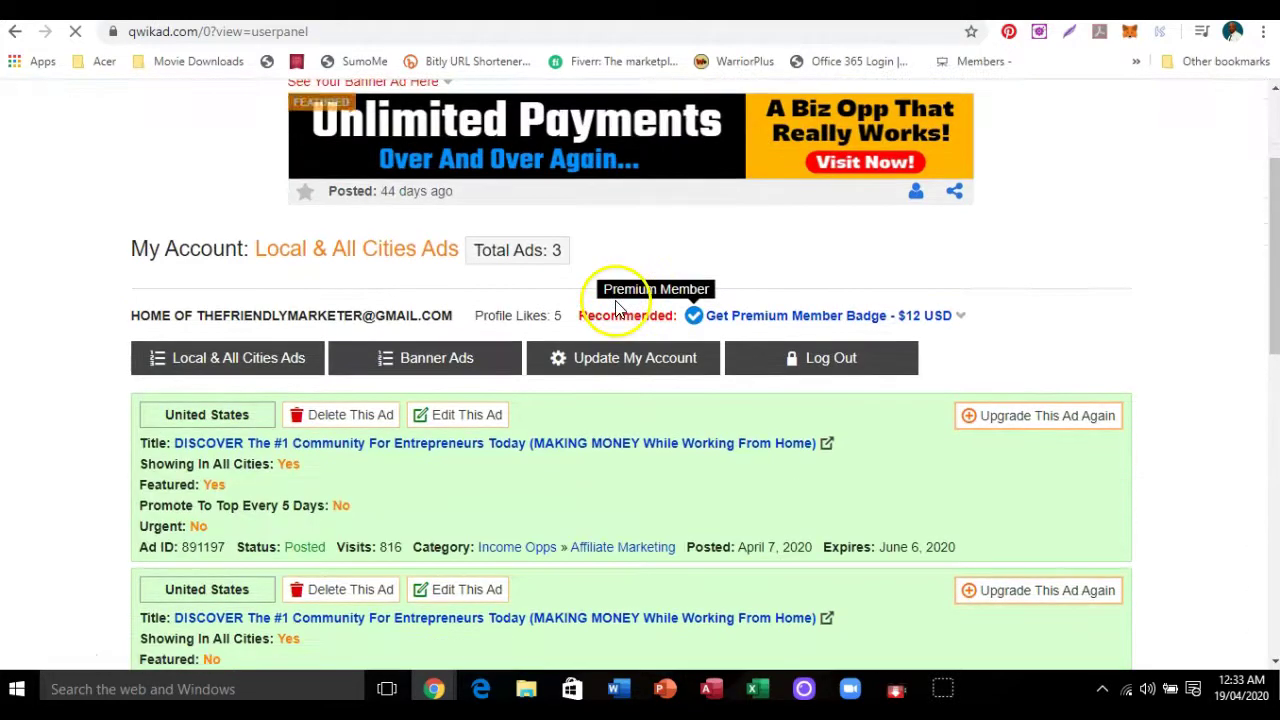
scroll(616, 308, "down", 2)
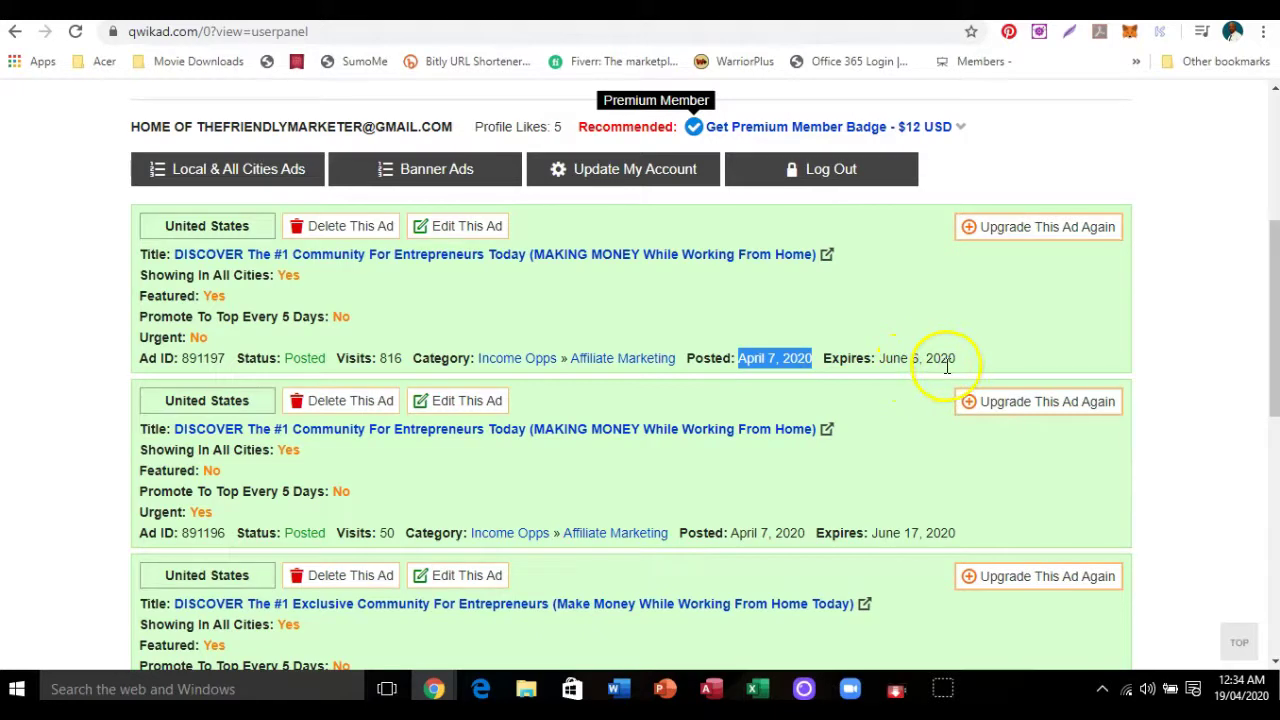
left_click(820, 358)
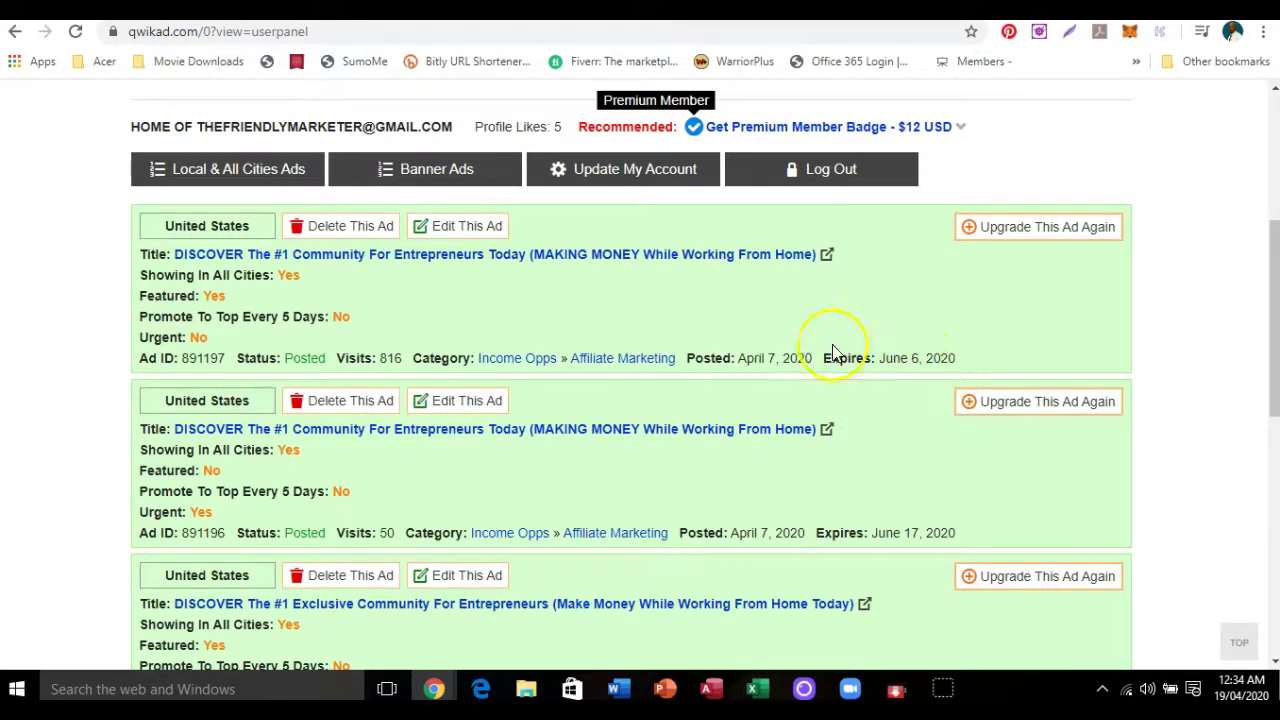
left_click(512, 288)
Step: Open the area selection for posting in all cities and examine the available regions, city coverage and prices
scroll(630, 345, "up", 4)
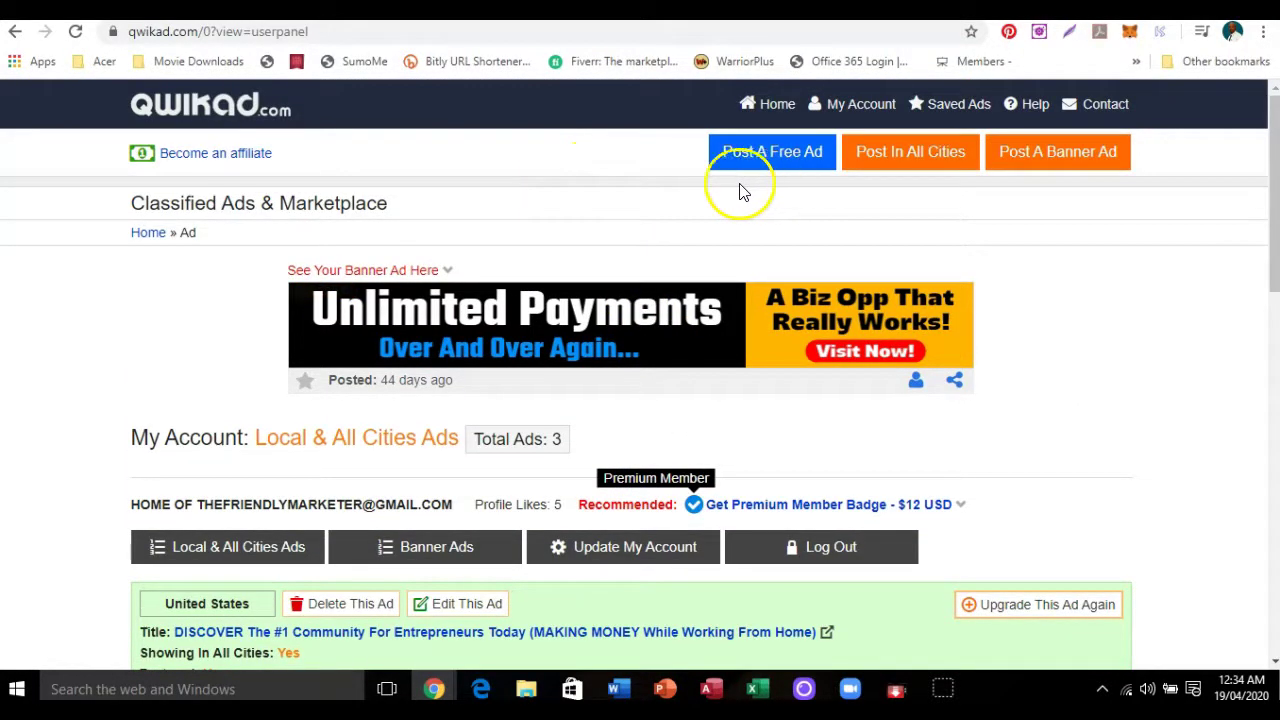
left_click(893, 155)
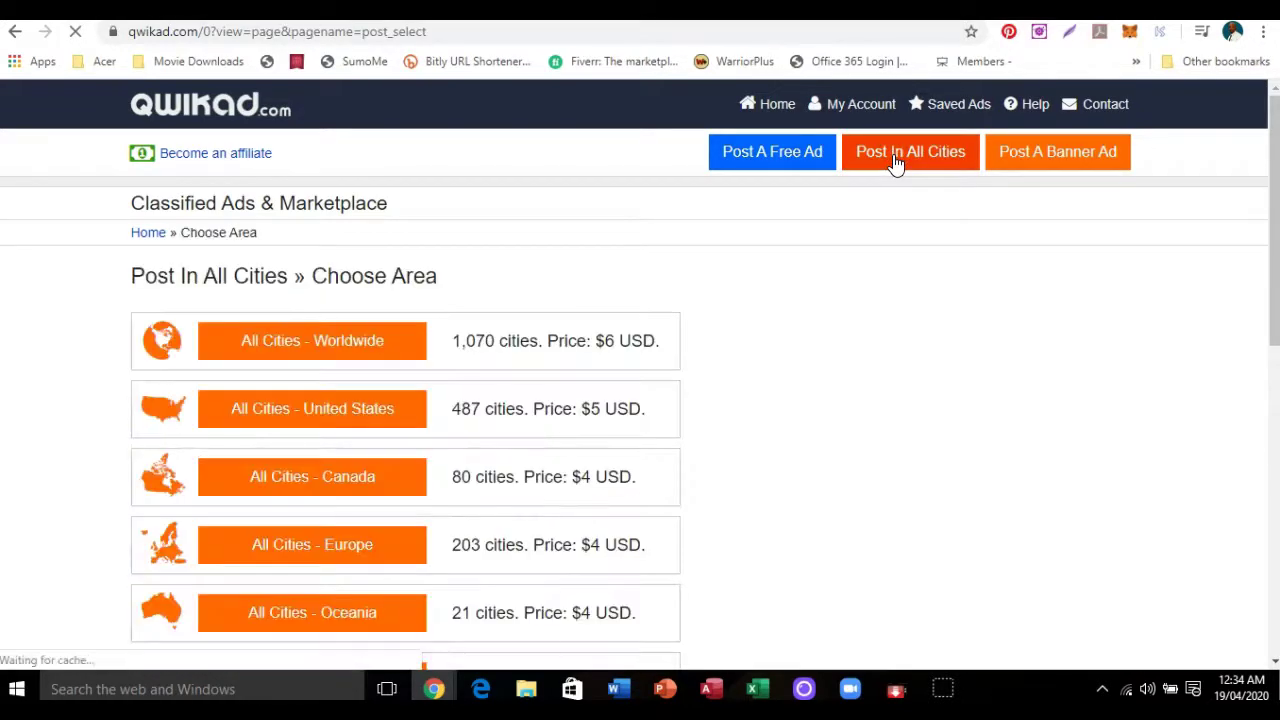
scroll(640, 250, "down", 1)
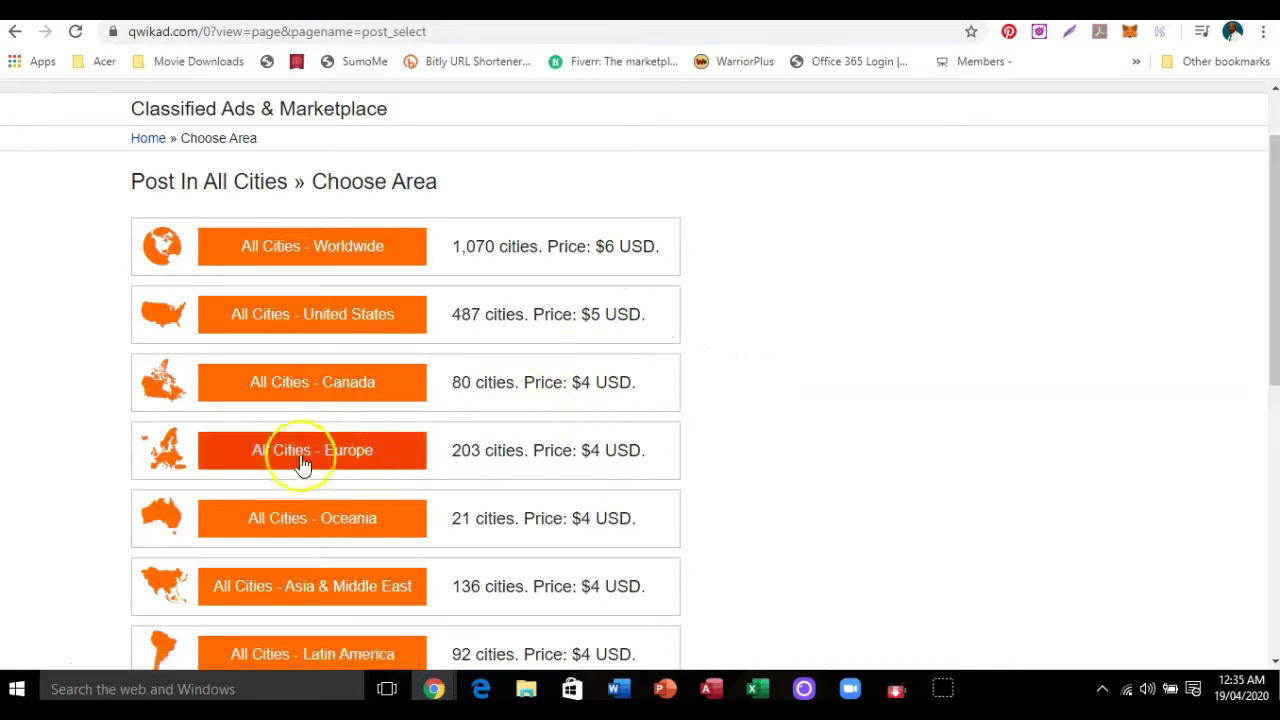
scroll(629, 414, "down", 3)
scroll(620, 414, "up", 1)
scroll(617, 414, "up", 3)
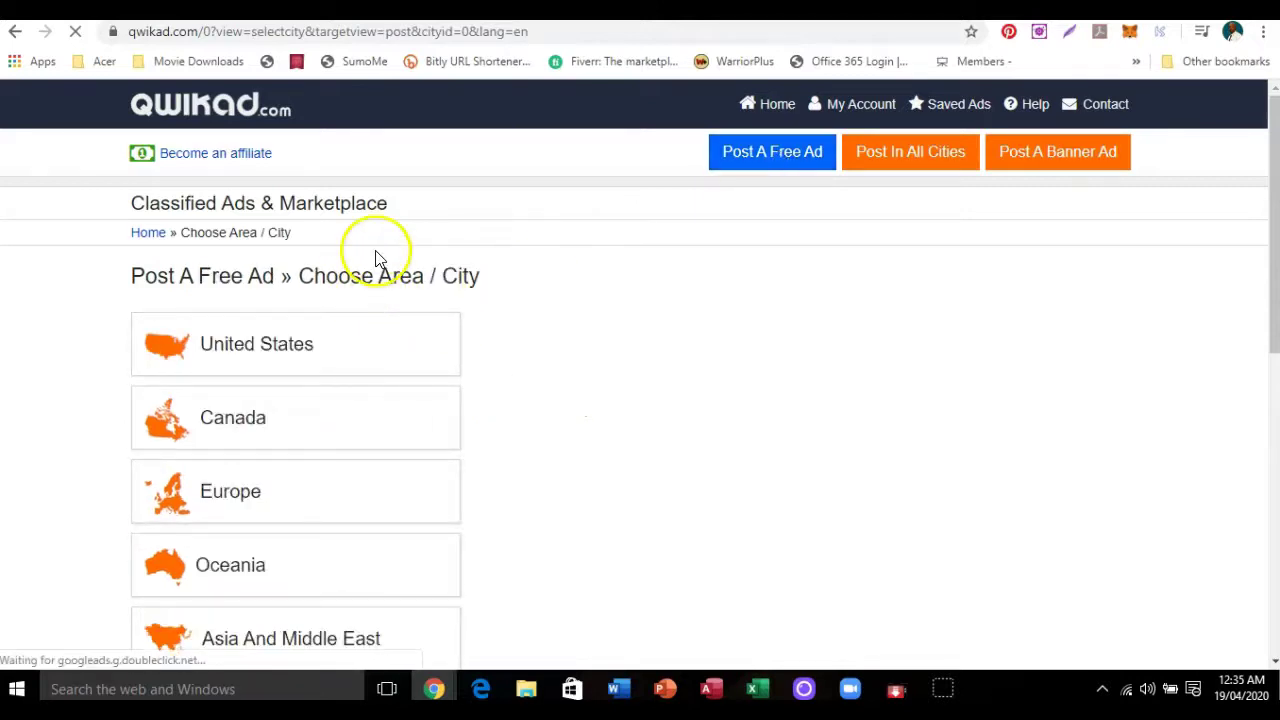
Step: Choose Fort Lauderdale under Florida in the United States as the location for the free ad
scroll(495, 360, "down", 2)
scroll(414, 357, "down", 1)
scroll(414, 355, "up", 2)
scroll(400, 350, "up", 1)
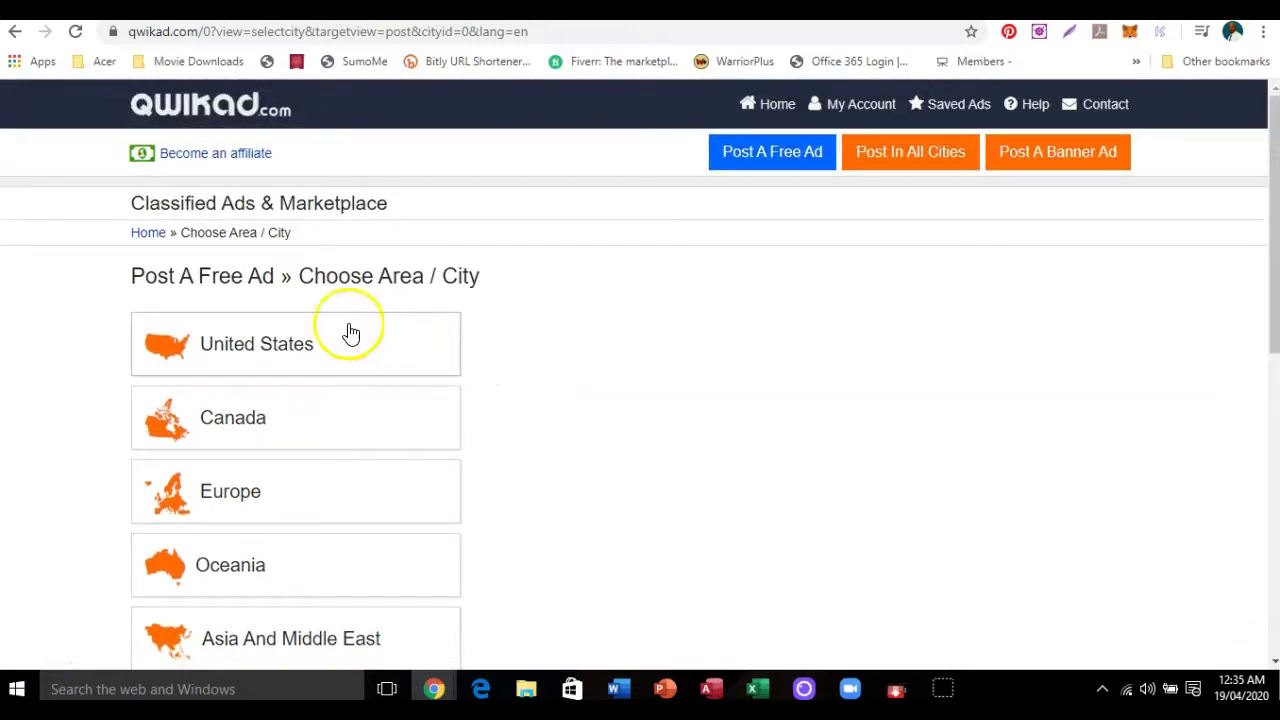
left_click(263, 347)
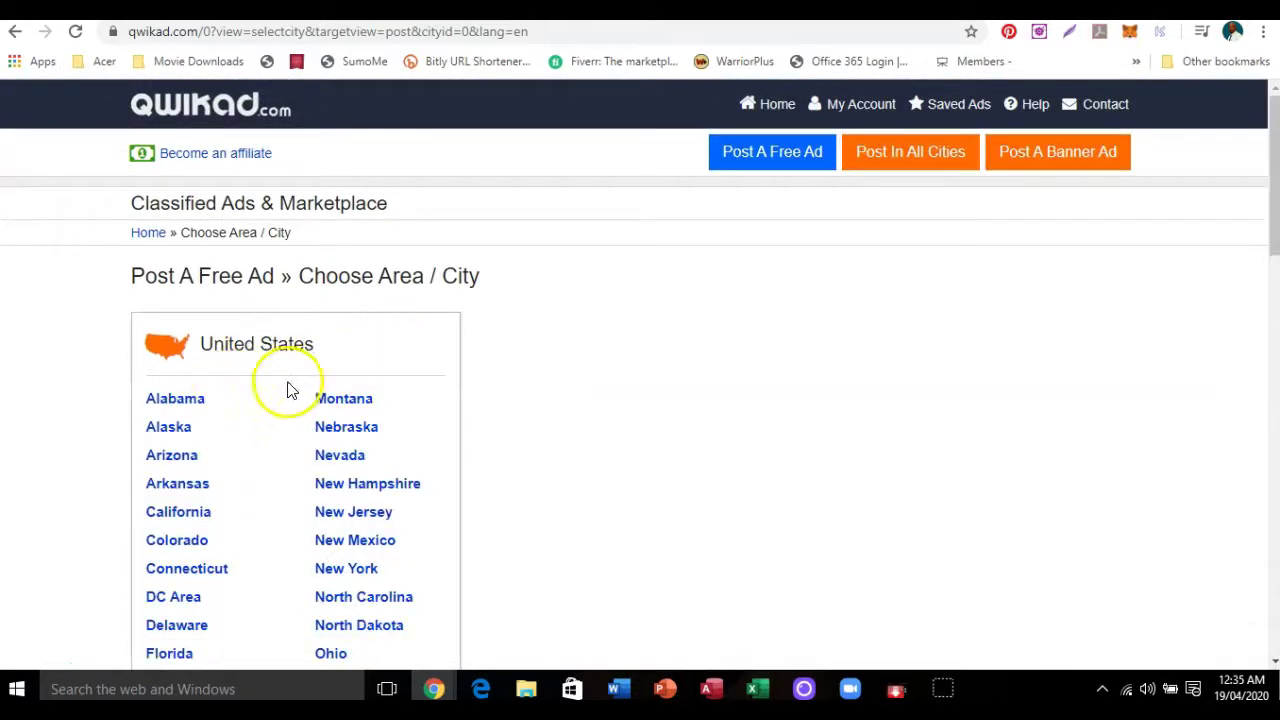
scroll(345, 395, "down", 2)
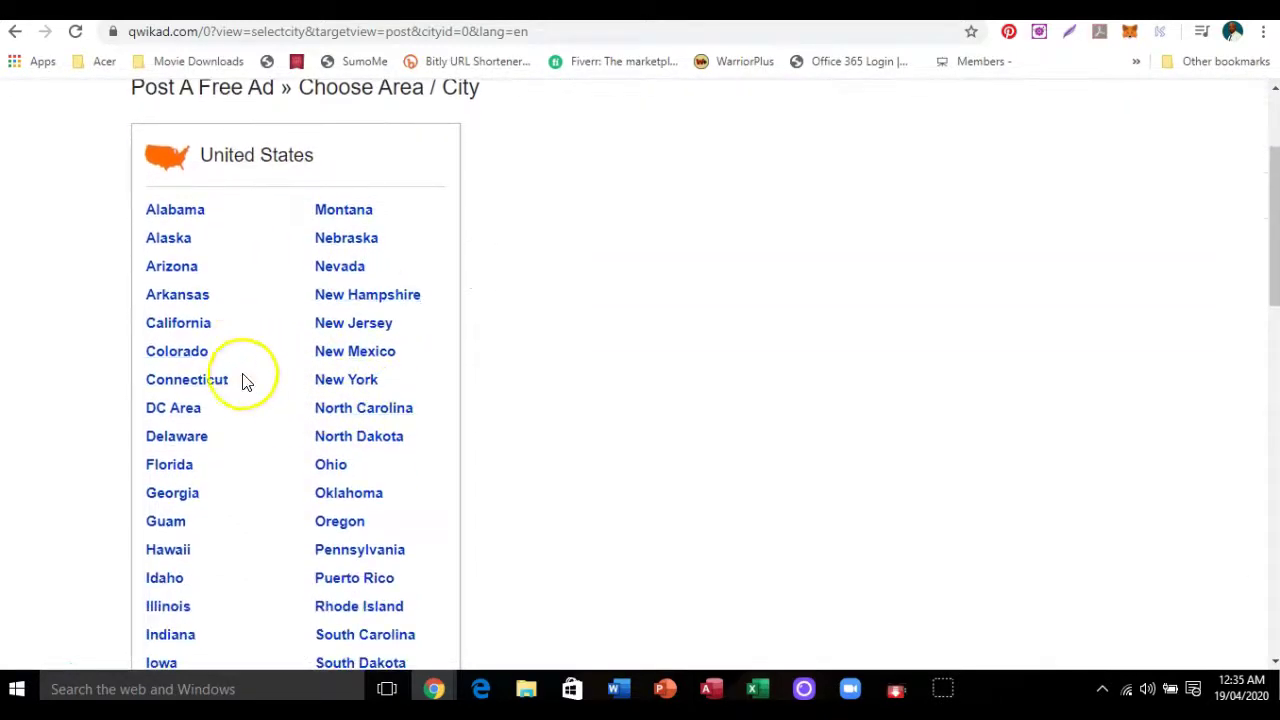
left_click(170, 466)
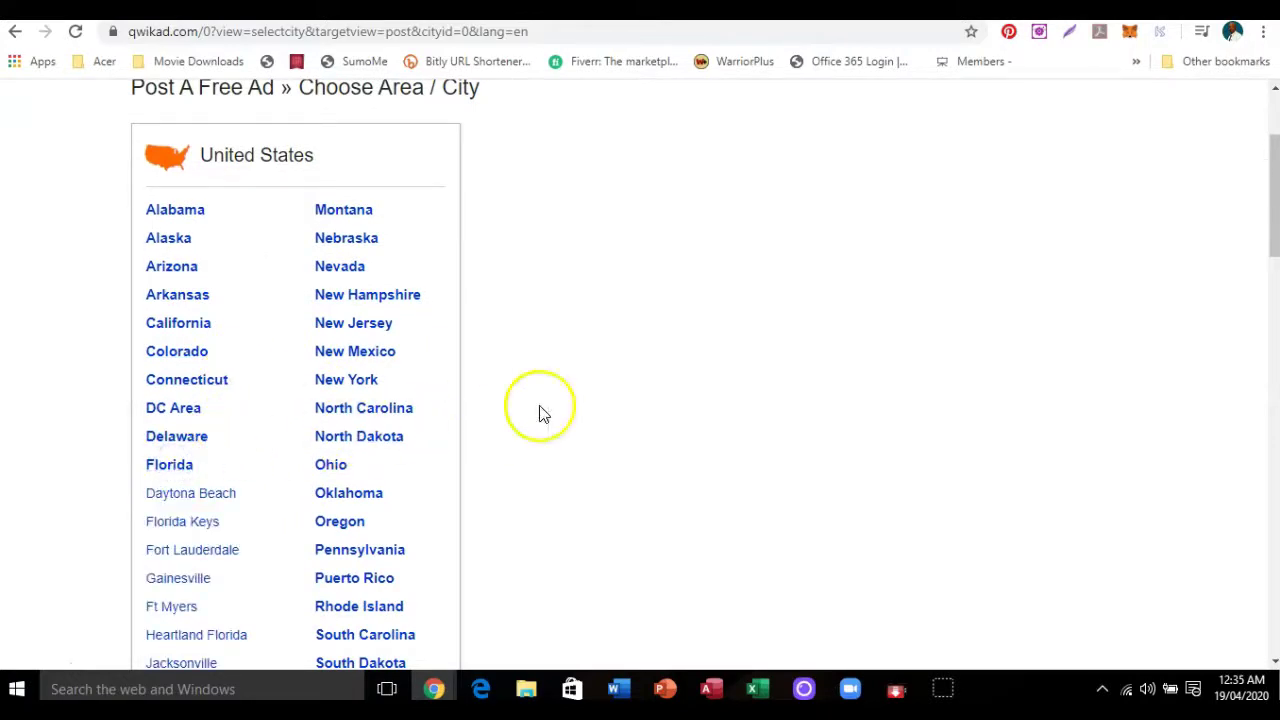
scroll(265, 425, "down", 1)
scroll(237, 423, "down", 1)
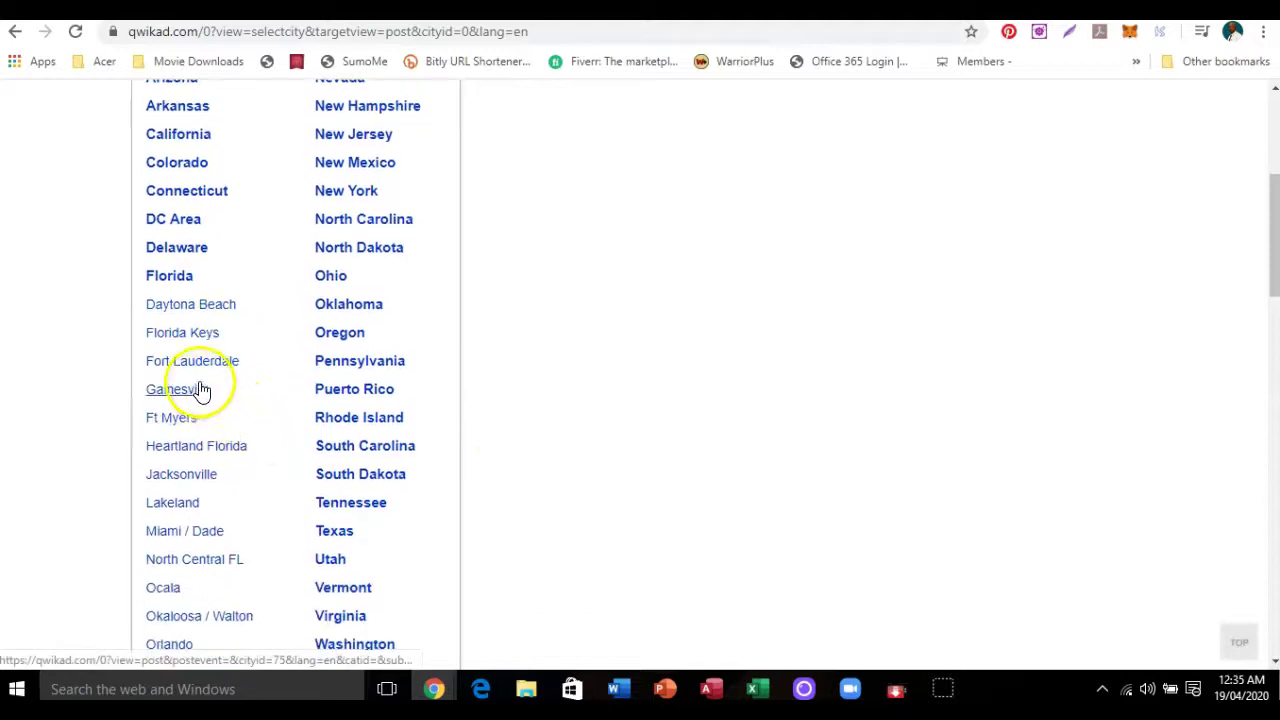
left_click(211, 370)
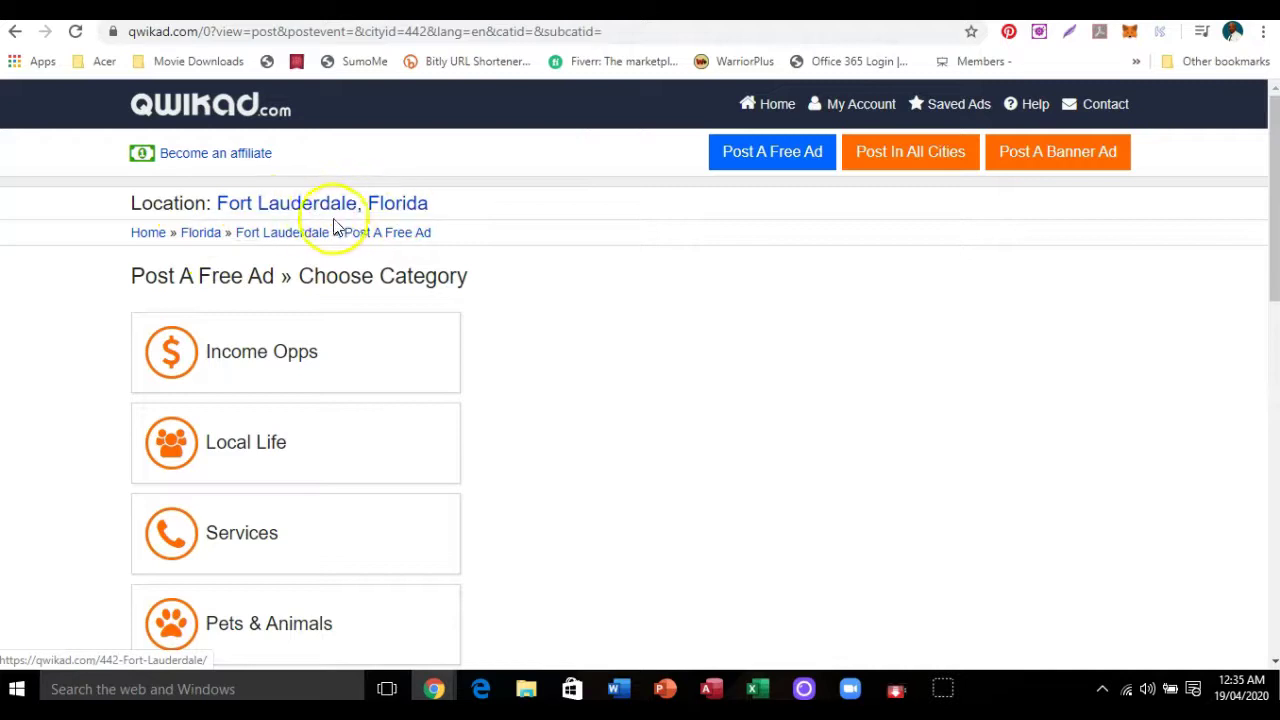
Step: Review the ad categories and choose Affiliate Marketing under Income Opps for the free ad
scroll(525, 262, "down", 1)
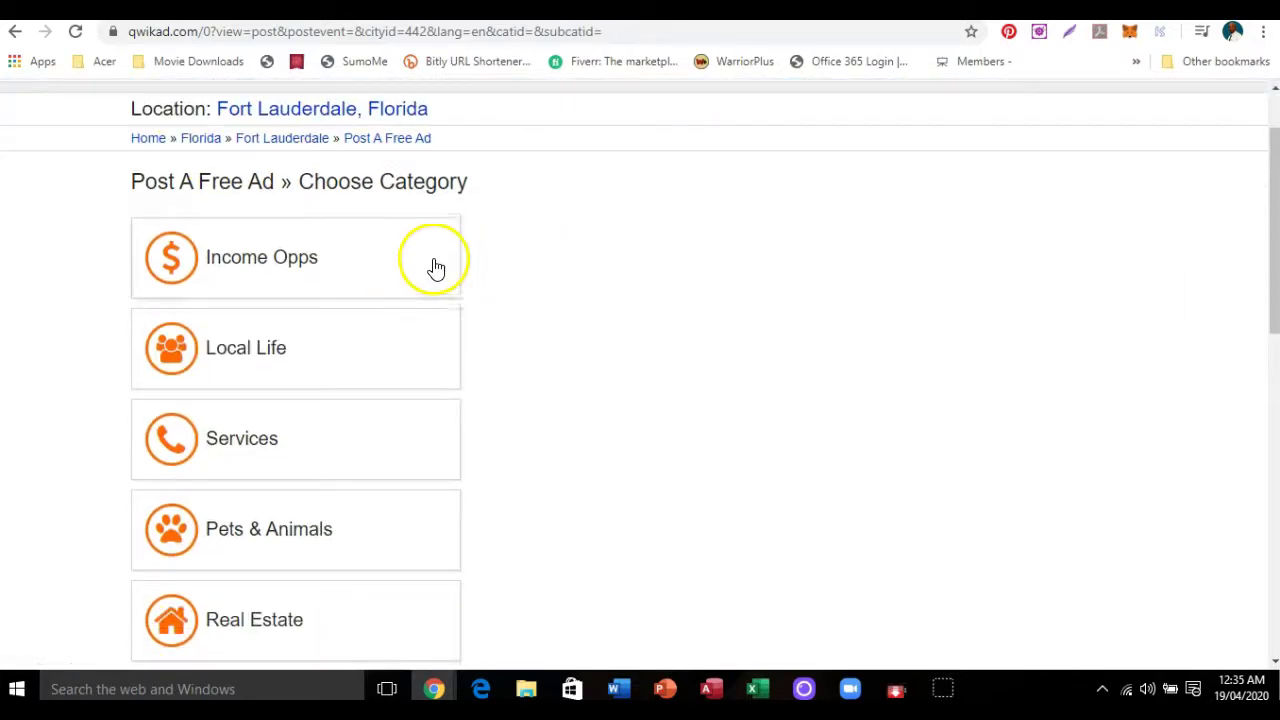
scroll(252, 290, "down", 1)
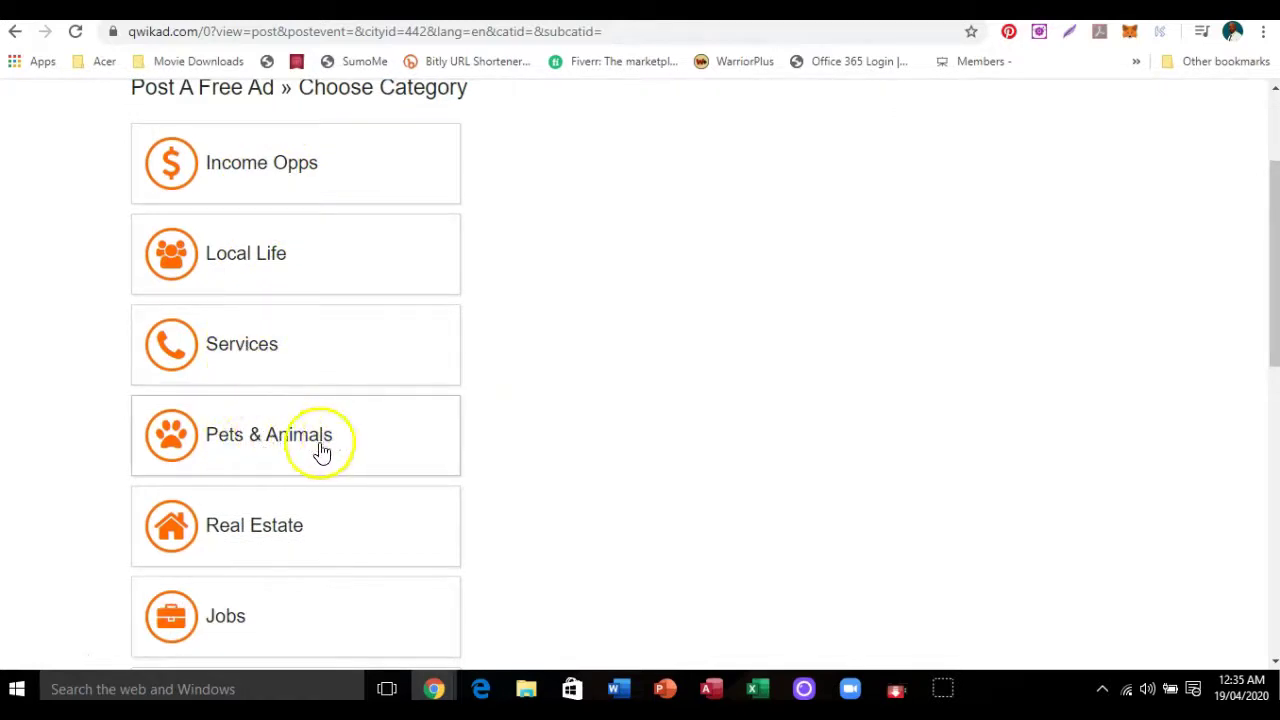
scroll(294, 480, "down", 2)
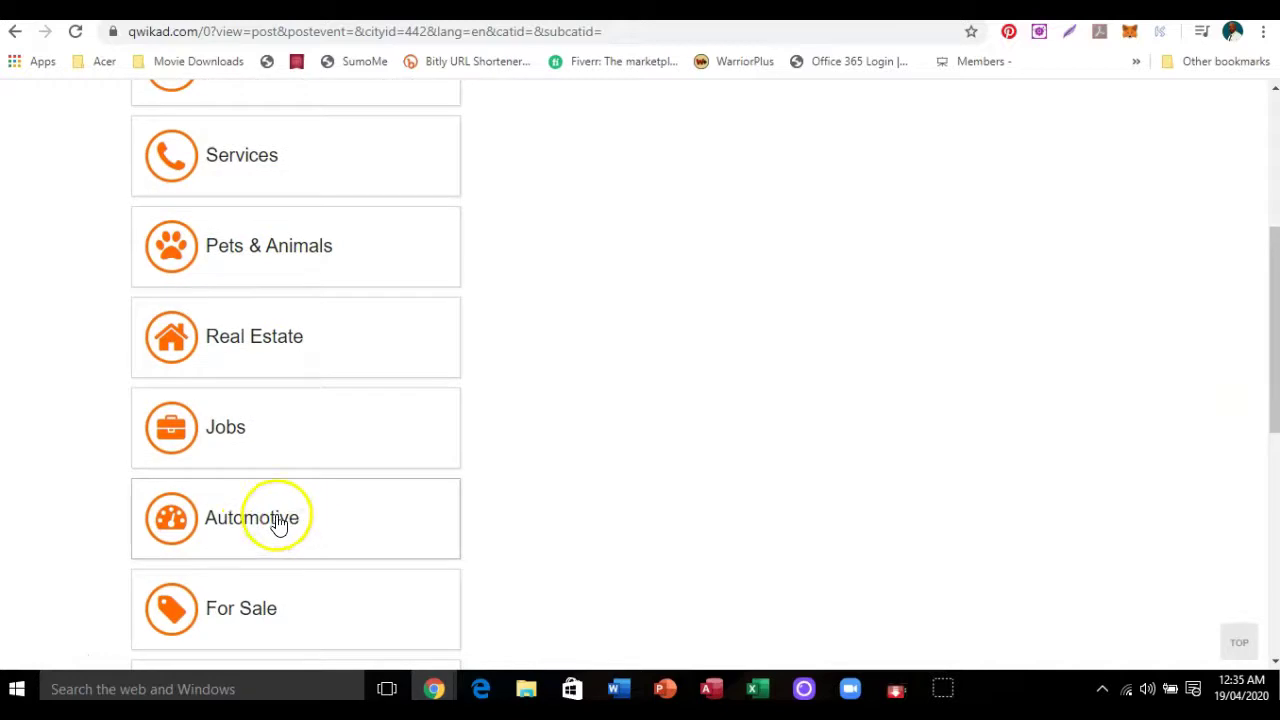
scroll(258, 530, "down", 2)
scroll(298, 520, "up", 6)
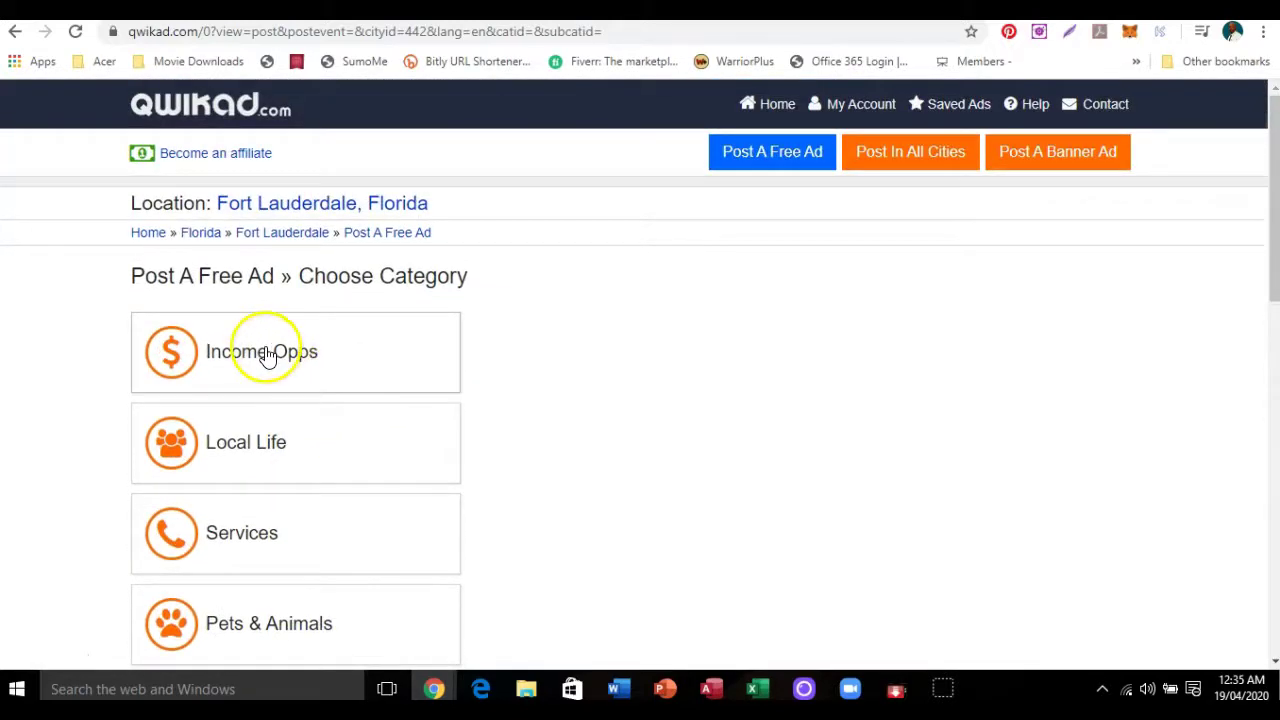
left_click(266, 356)
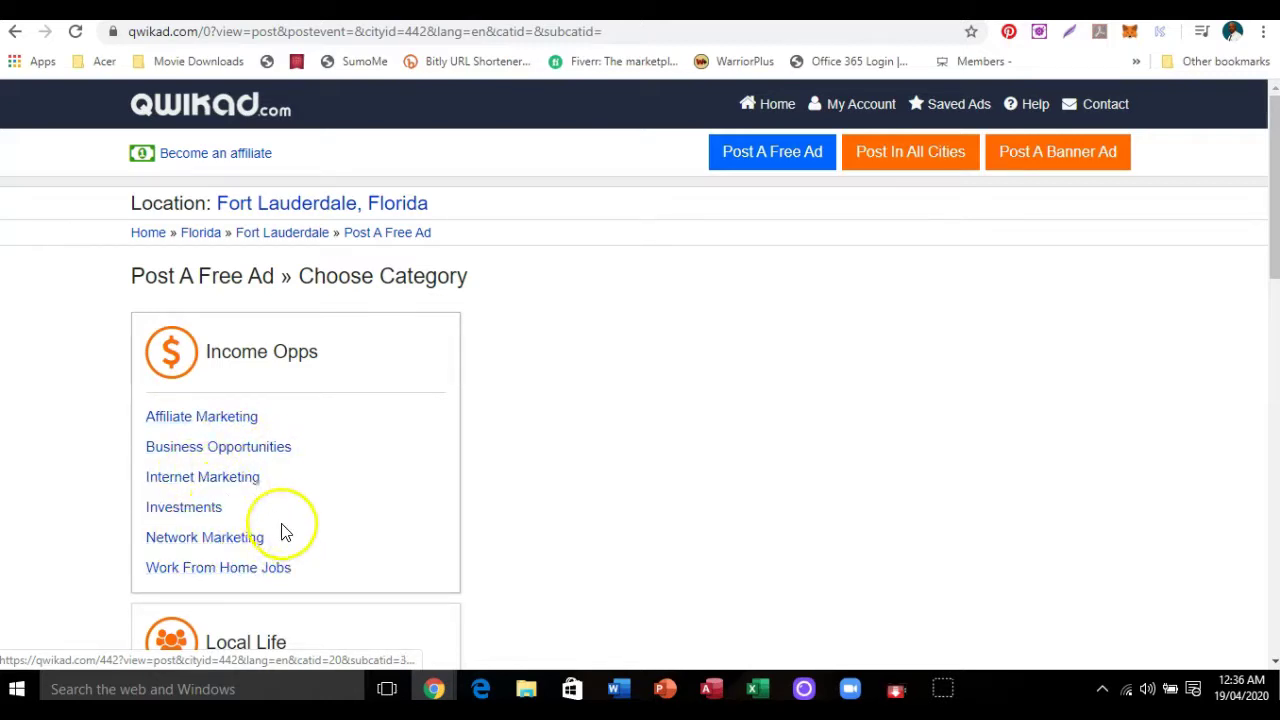
left_click(226, 425)
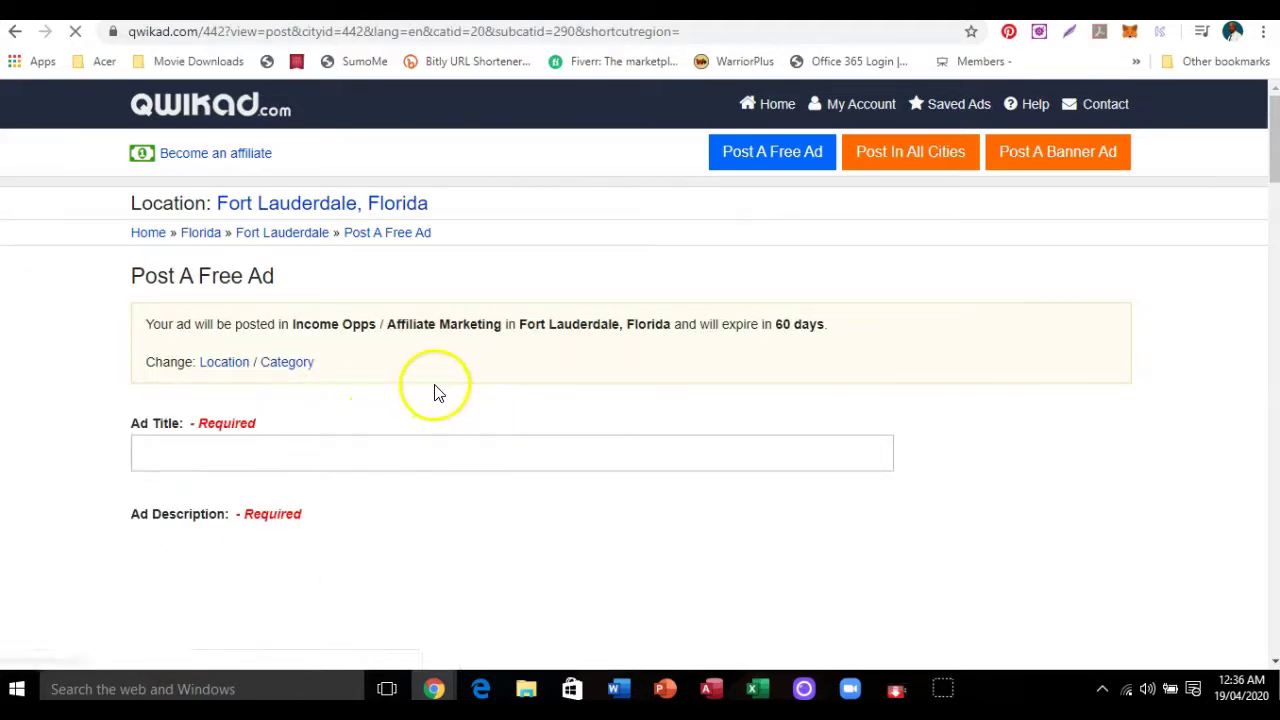
Step: Set the ad title to "The World's #1 Exclusive Community For Entrepreneurs (MAKE MONEY WORKING FROM HOME)"
scroll(433, 407, "down", 1)
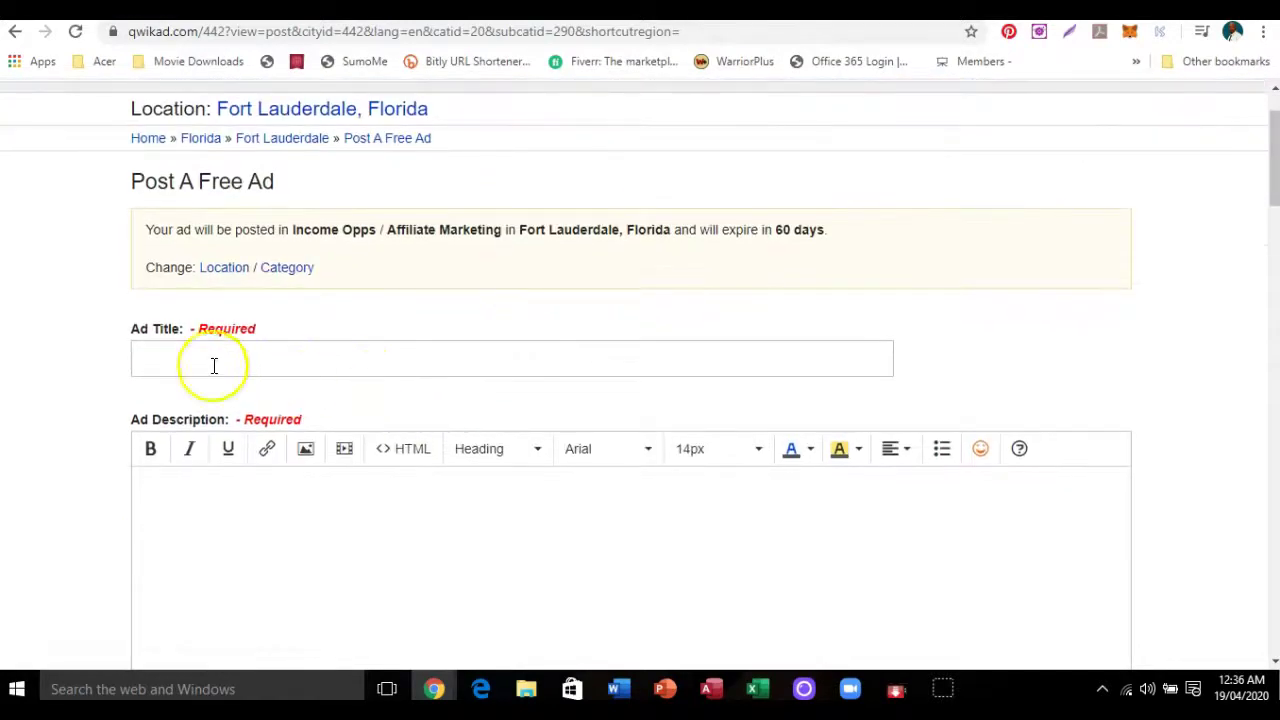
left_click(161, 355)
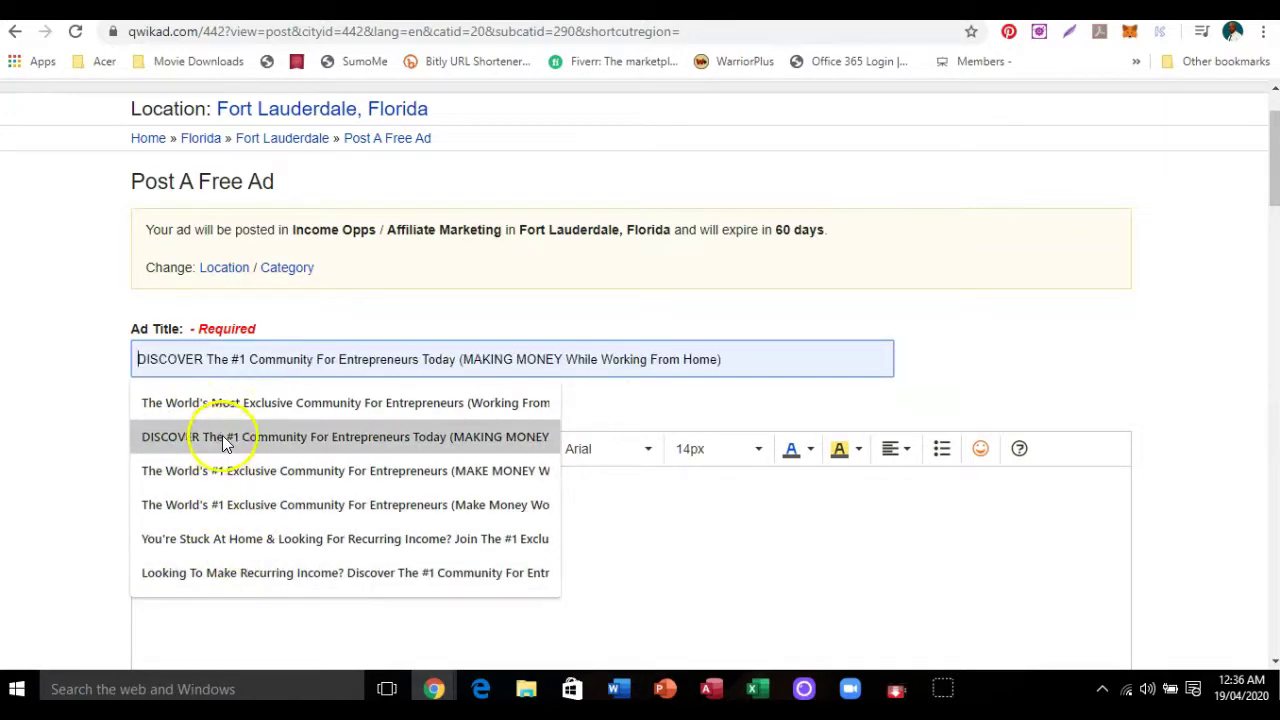
left_click(238, 470)
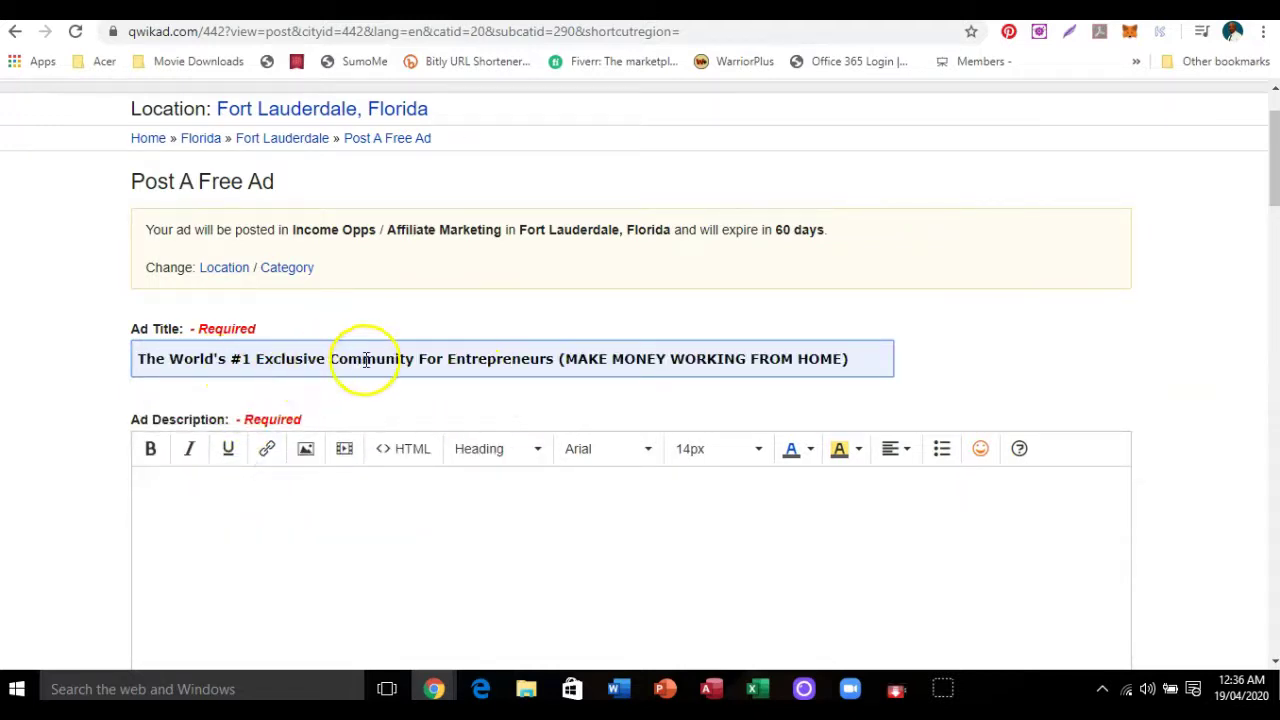
Step: Examine the ad form's description editor, email display choices, price, contact, business hours and map fields down to the image uploads
scroll(700, 385, "down", 2)
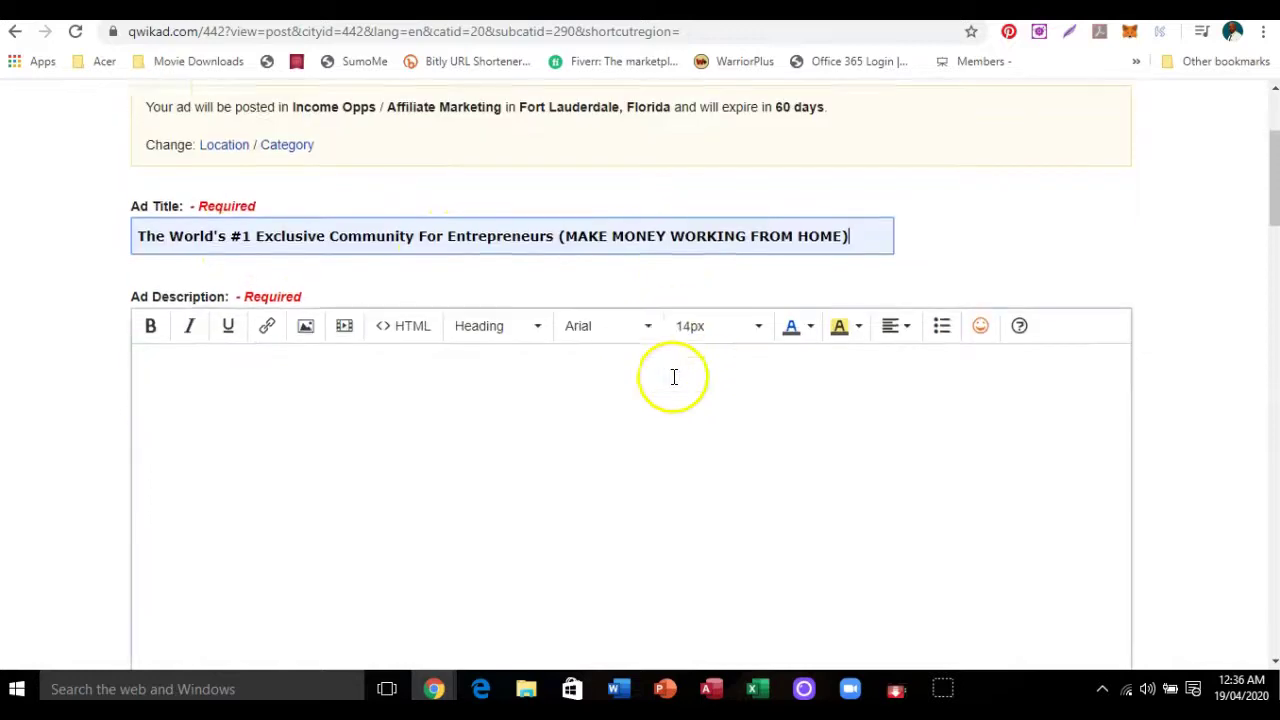
left_click(178, 302)
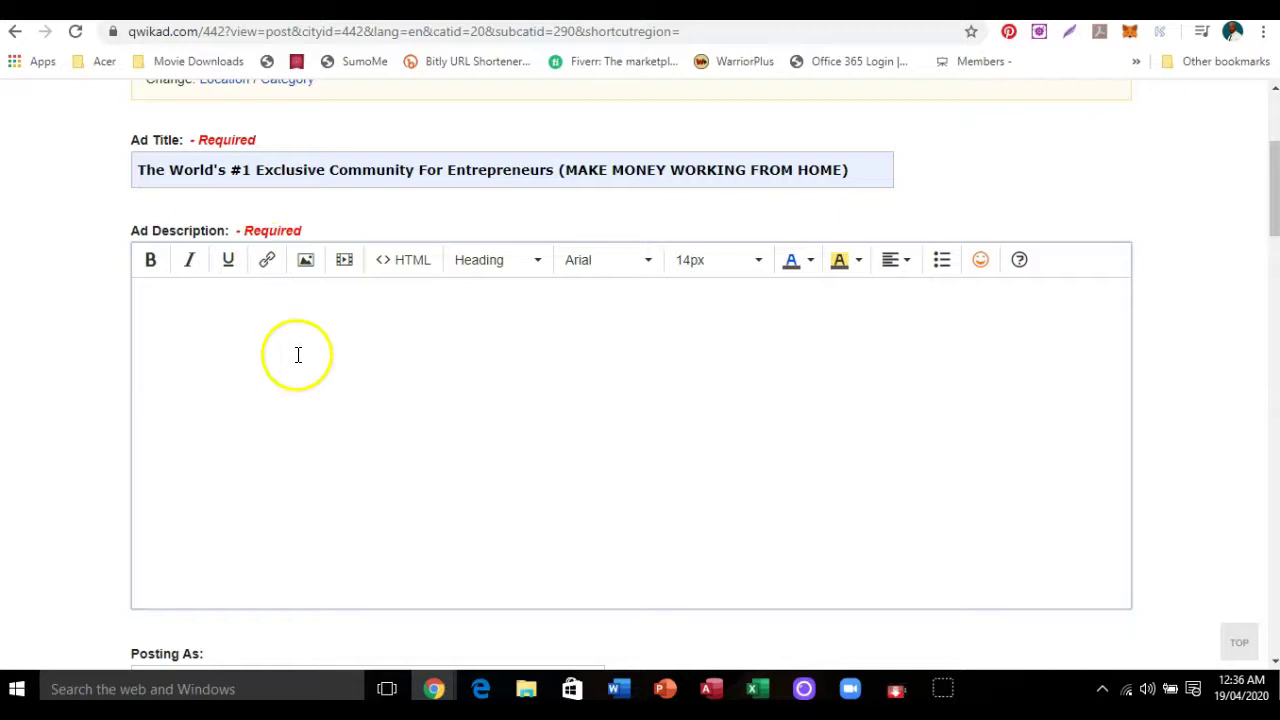
scroll(537, 397, "down", 4)
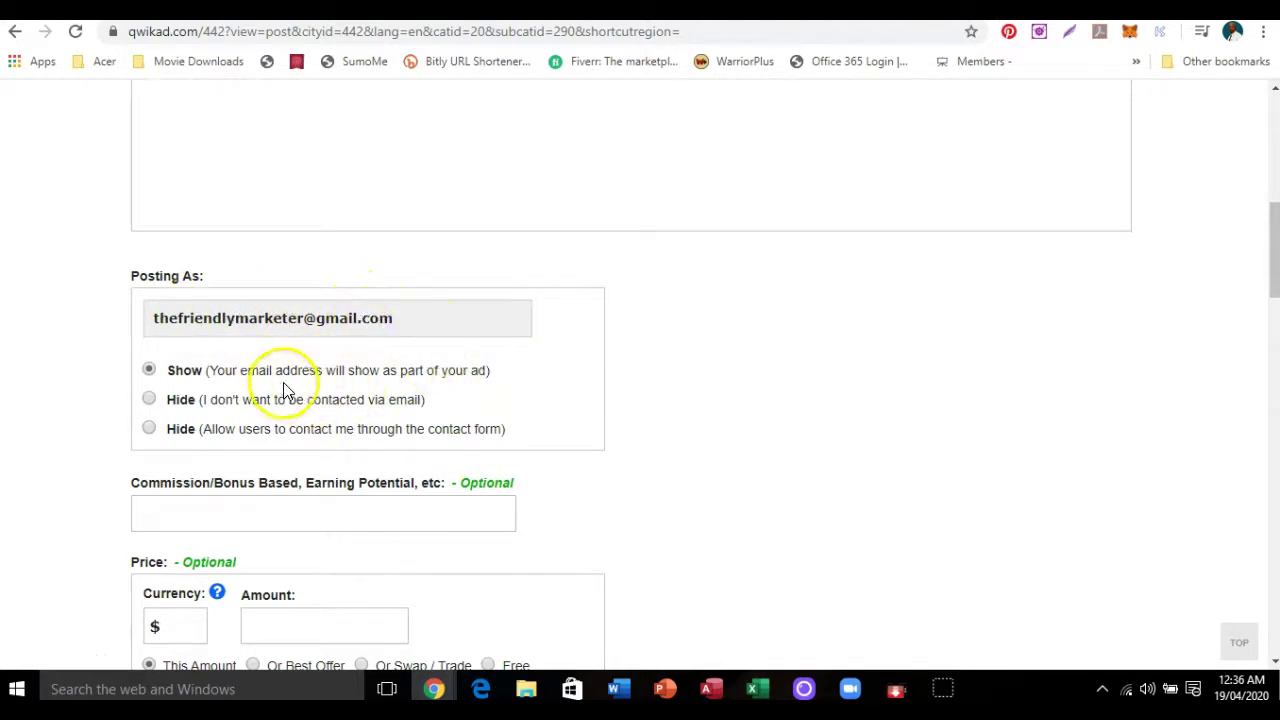
scroll(290, 385, "down", 1)
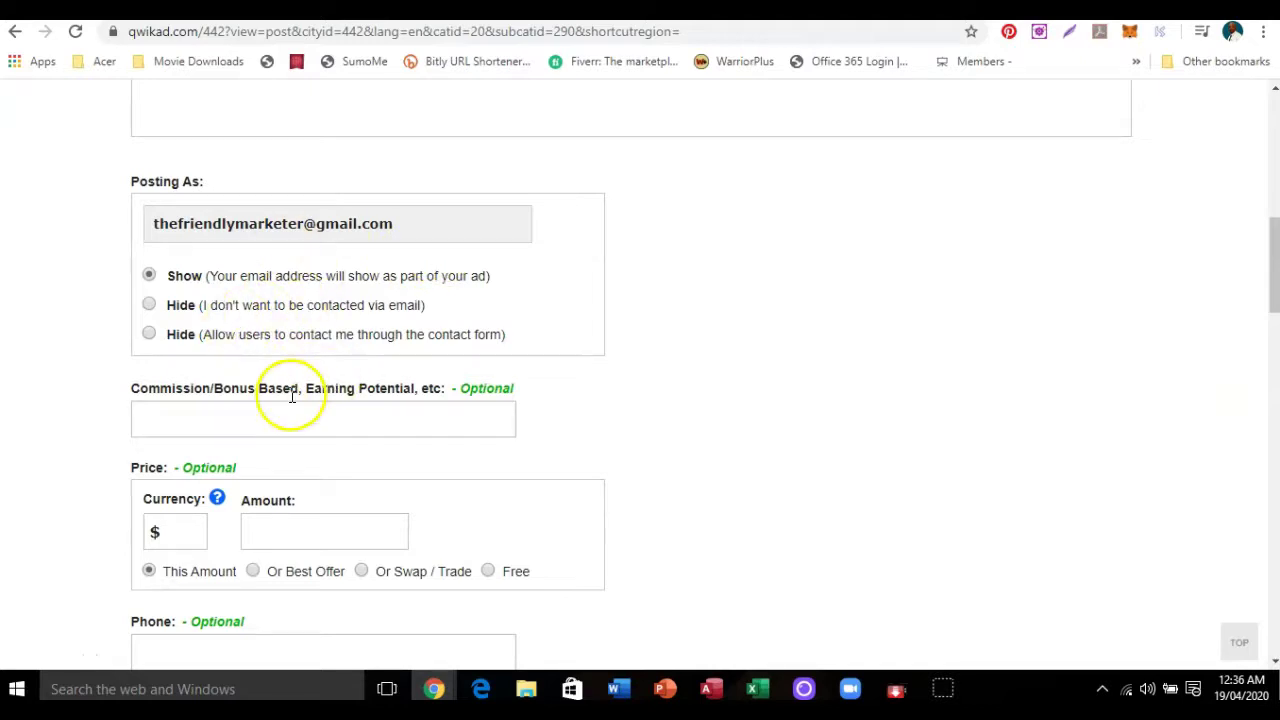
scroll(290, 395, "down", 1)
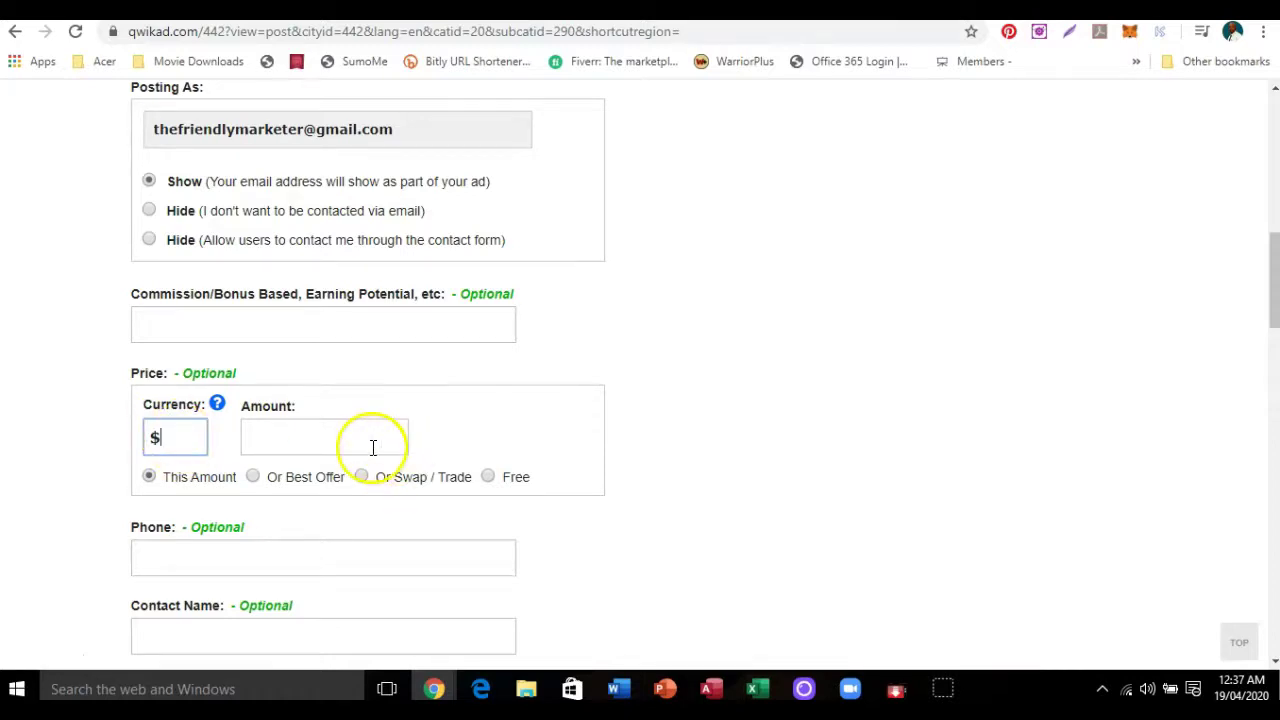
scroll(368, 480, "down", 1)
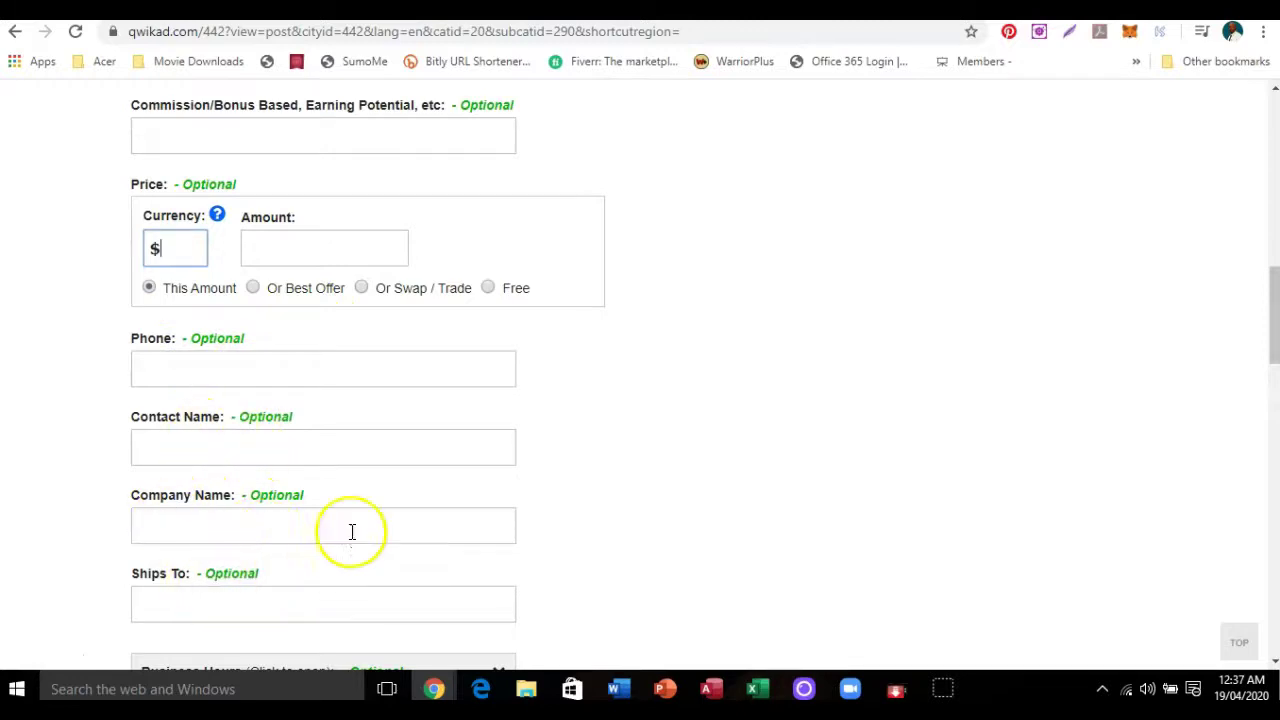
scroll(372, 487, "down", 1)
scroll(550, 422, "down", 1)
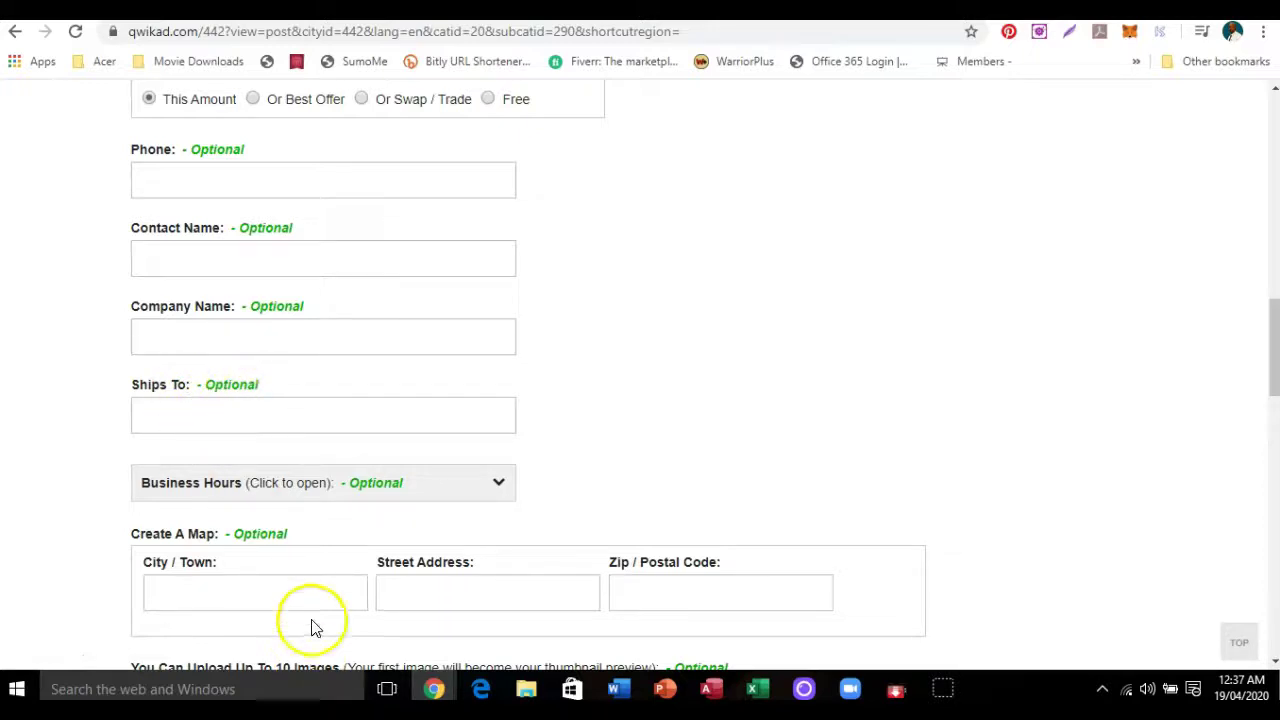
scroll(626, 449, "down", 2)
scroll(628, 445, "down", 1)
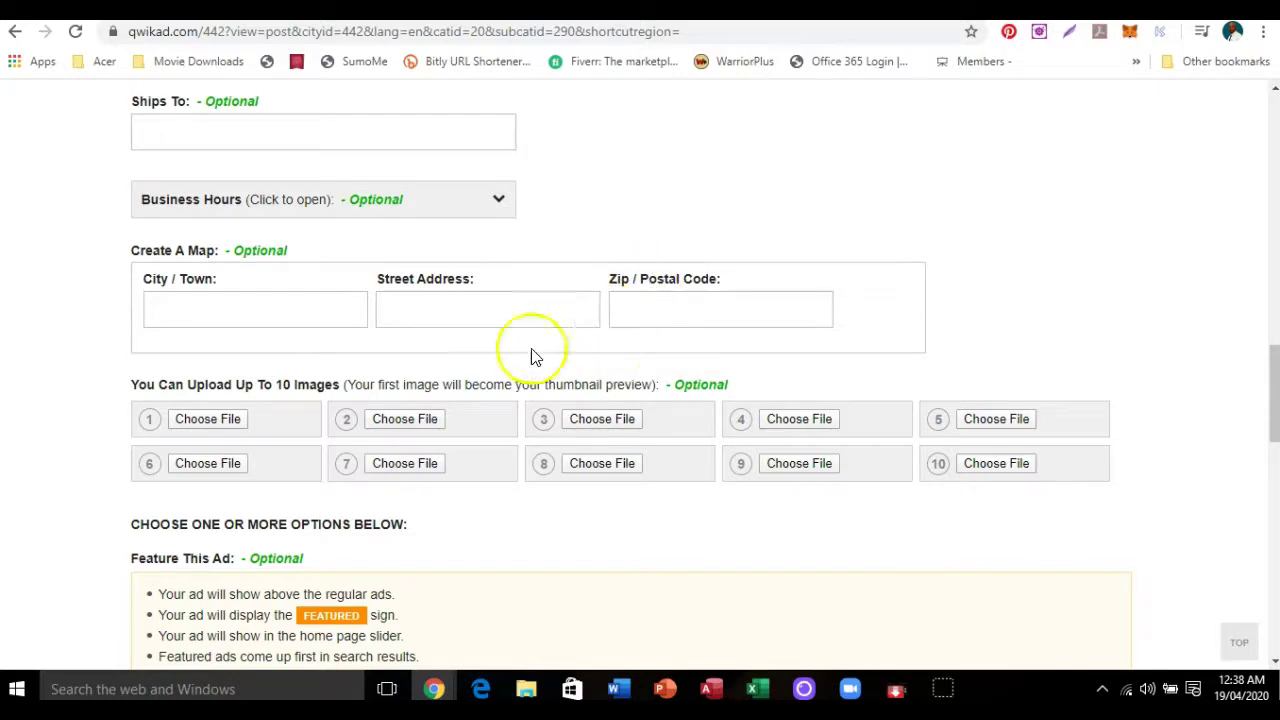
Step: Upload the "designrr buy now.a jpg" picture from the Background & Miscellaneous folder into the first image slot, and delete it again
left_click(231, 421)
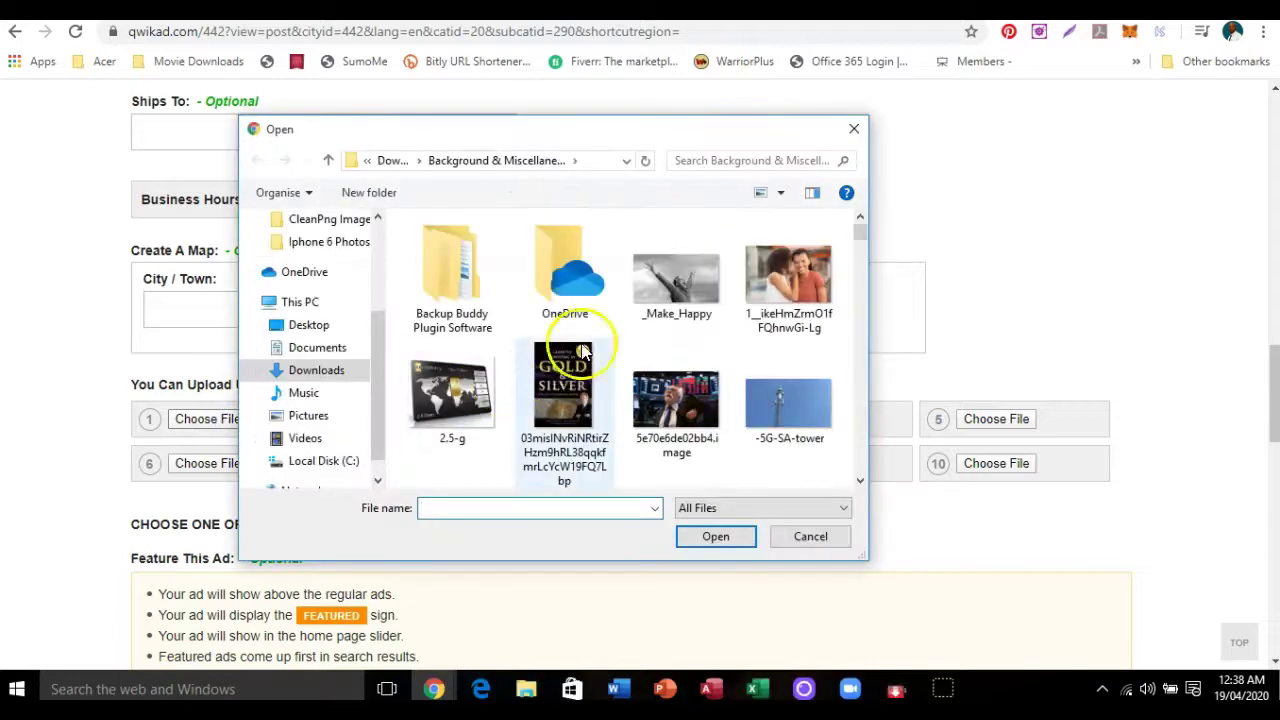
scroll(700, 365, "down", 1)
scroll(700, 370, "down", 1)
scroll(700, 372, "down", 3)
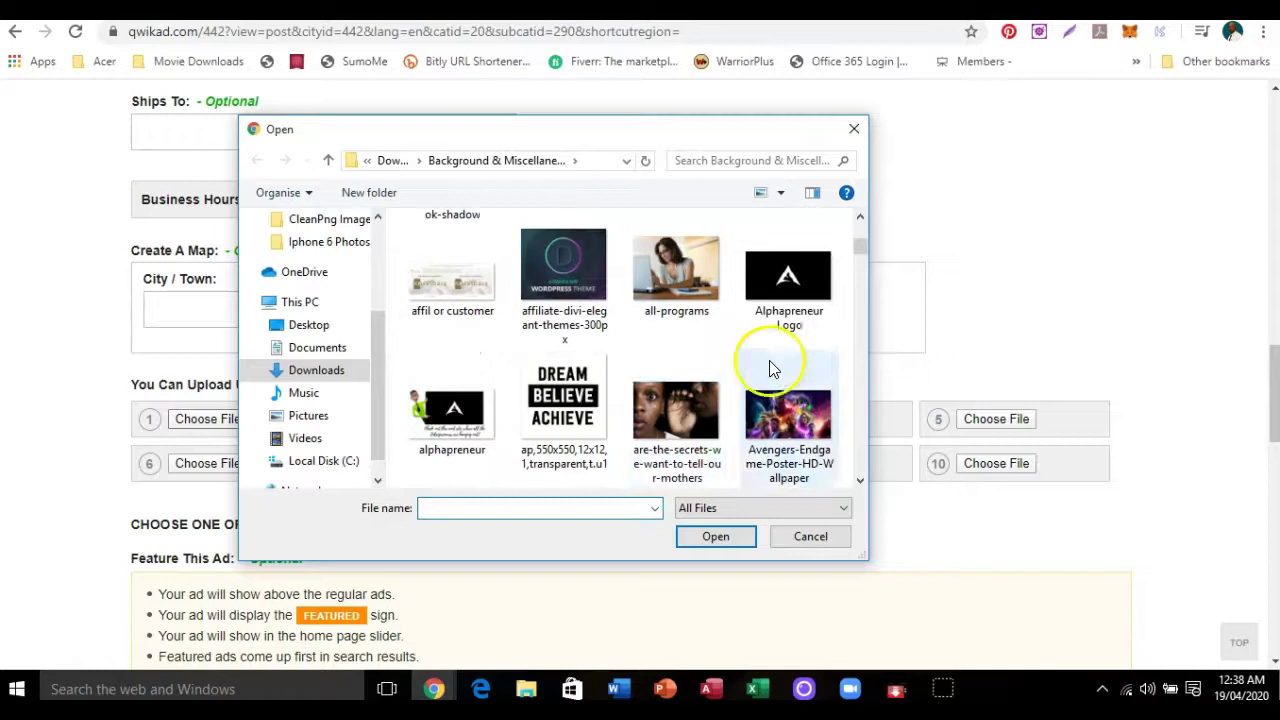
scroll(770, 368, "down", 1)
scroll(770, 368, "down", 1)
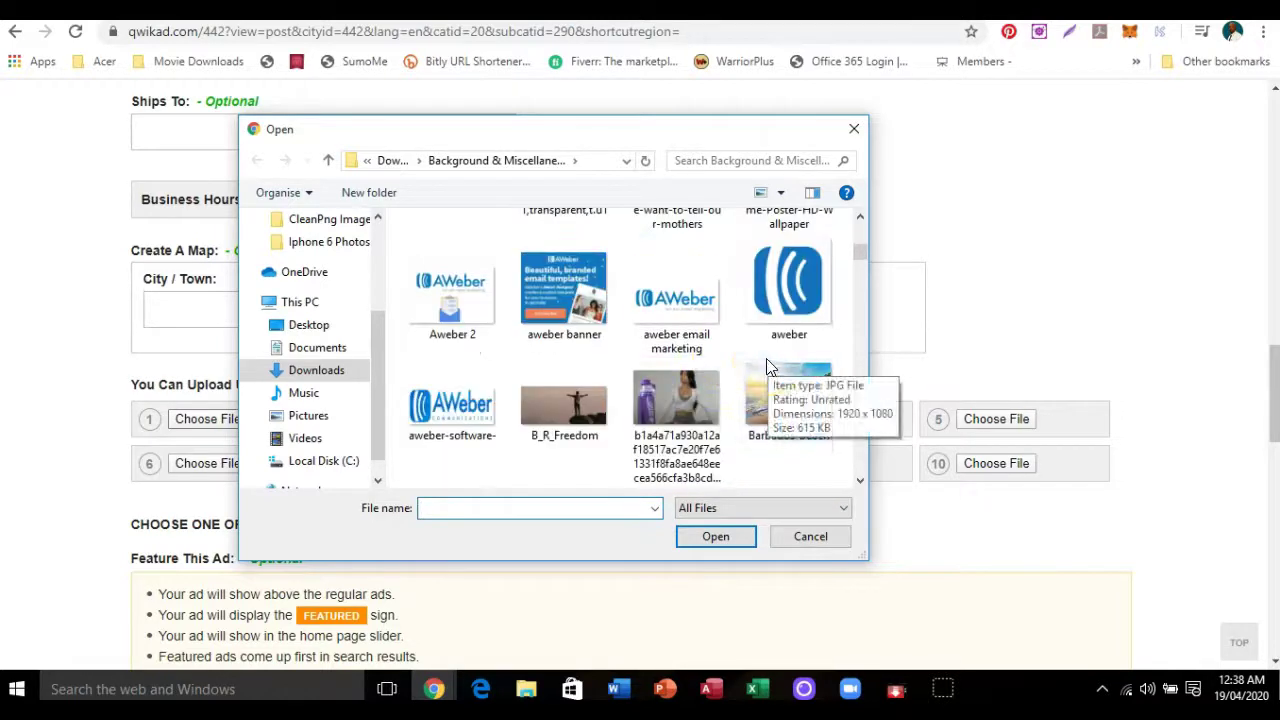
scroll(768, 367, "down", 1)
scroll(728, 360, "down", 1)
scroll(710, 352, "down", 5)
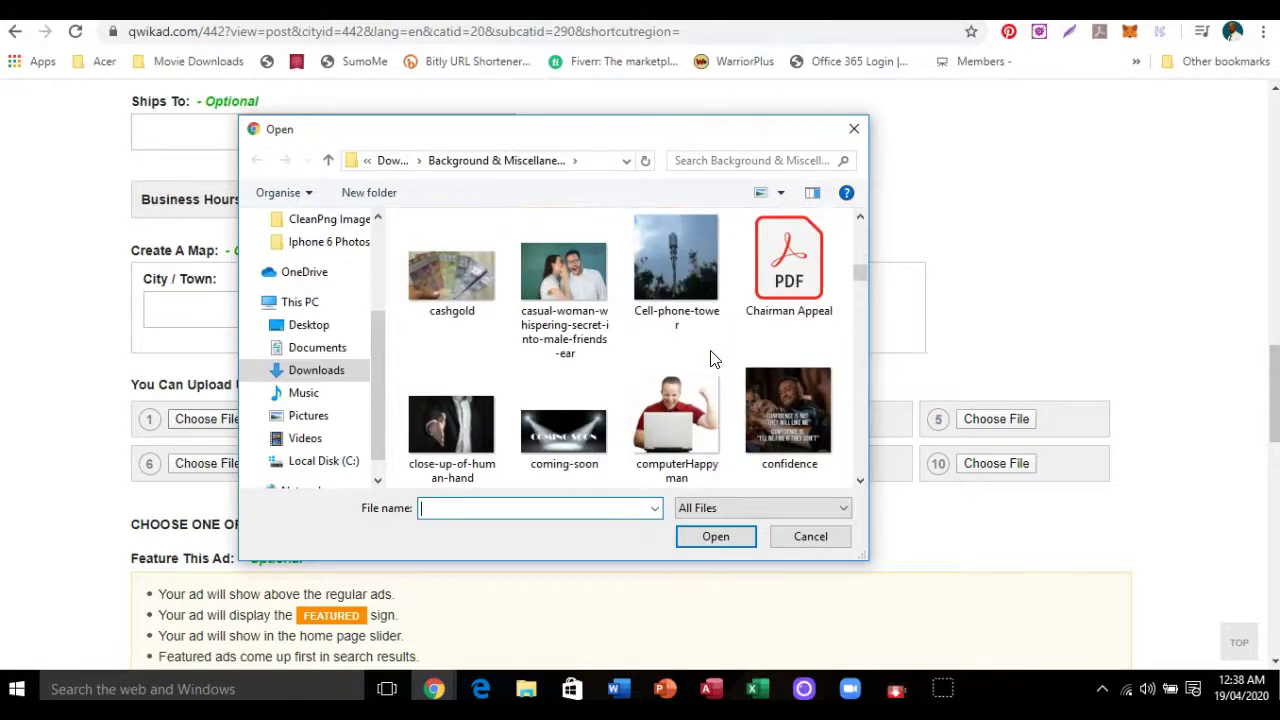
scroll(714, 358, "down", 4)
scroll(713, 358, "down", 4)
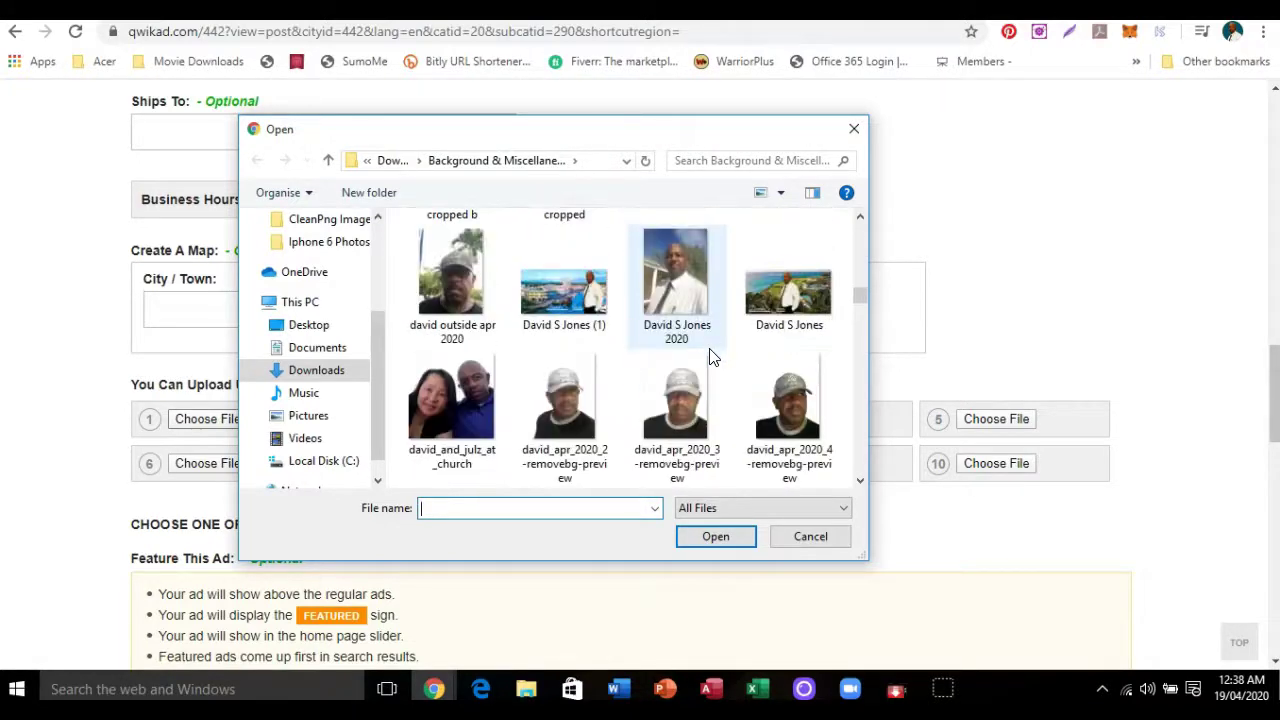
scroll(712, 357, "down", 2)
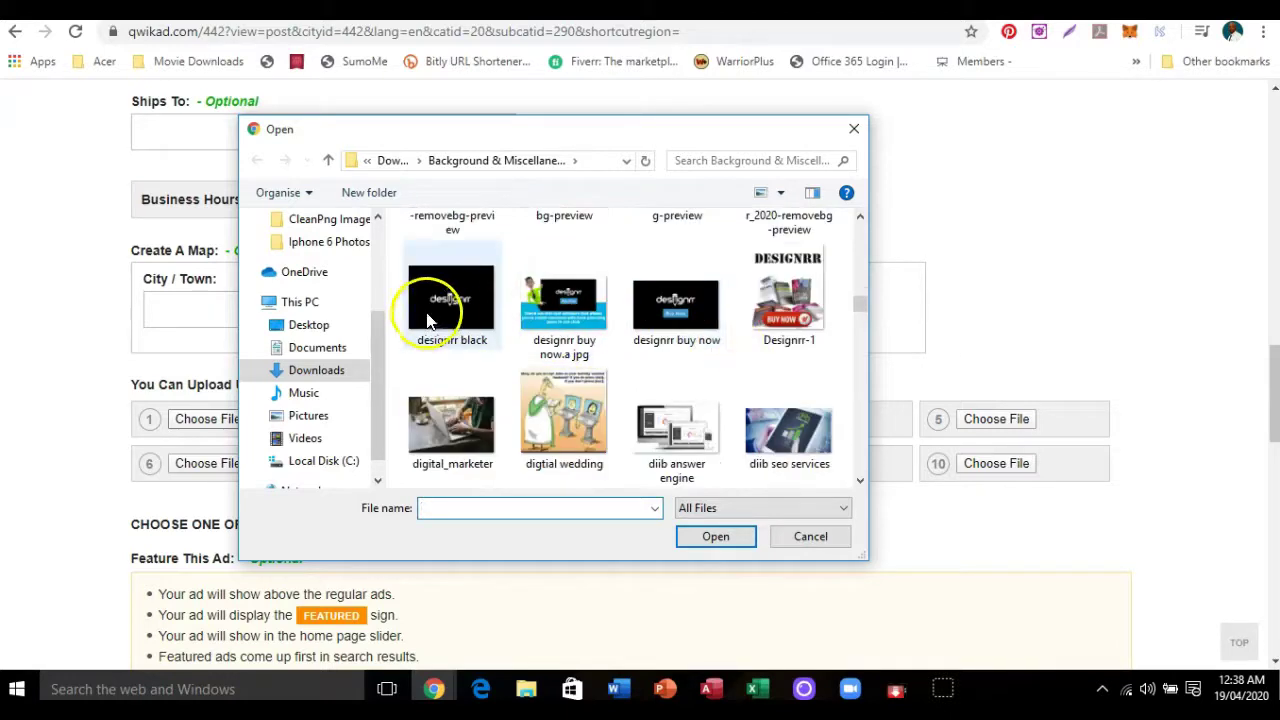
left_click(660, 333)
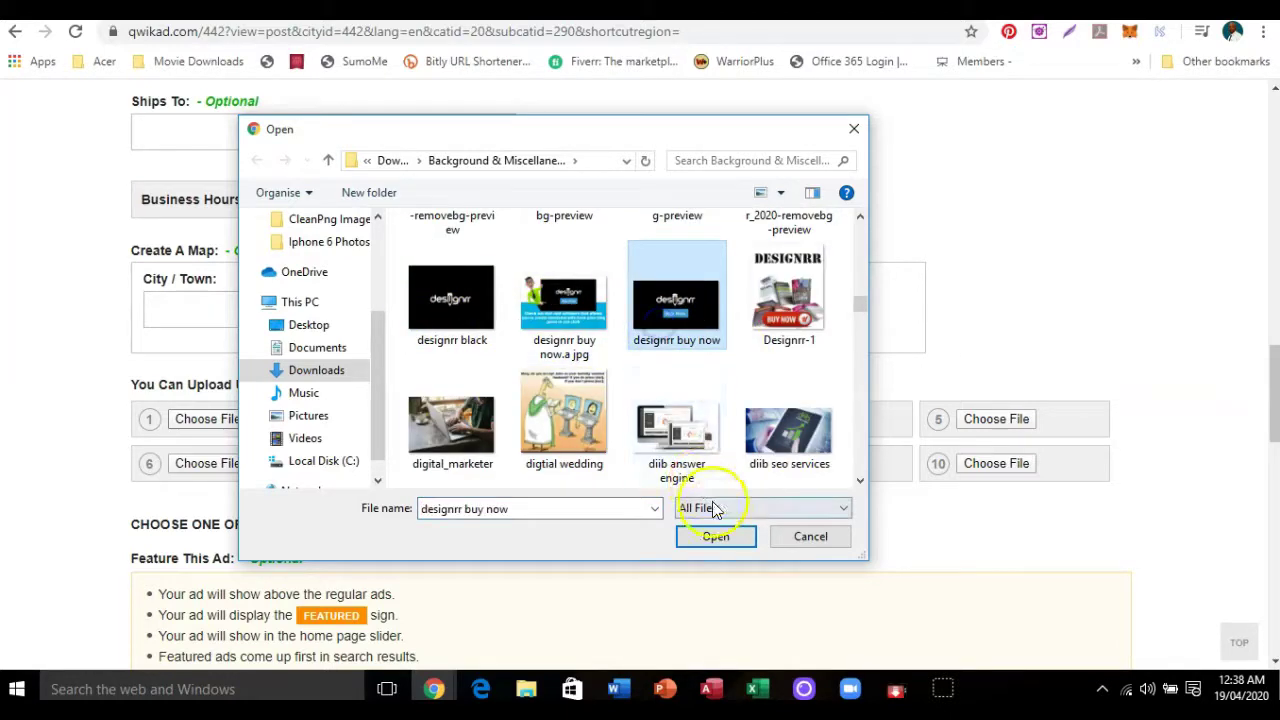
left_click(474, 318)
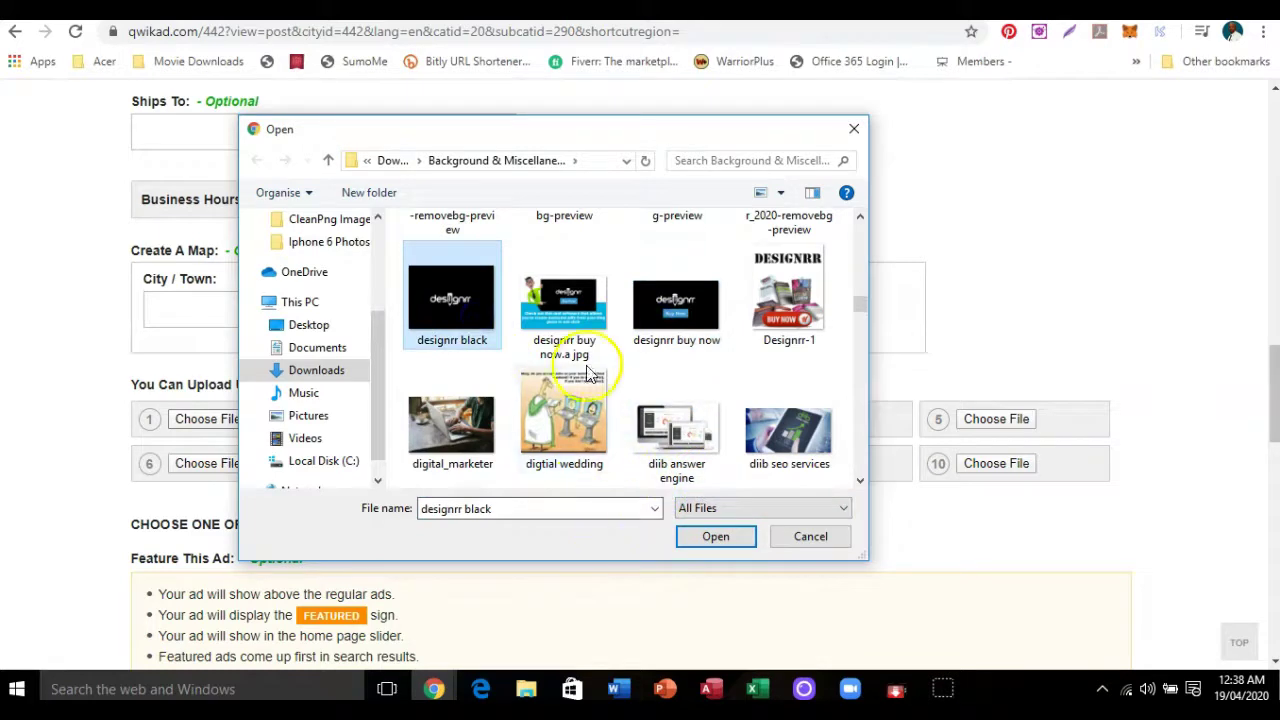
left_click(587, 321)
left_click(696, 536)
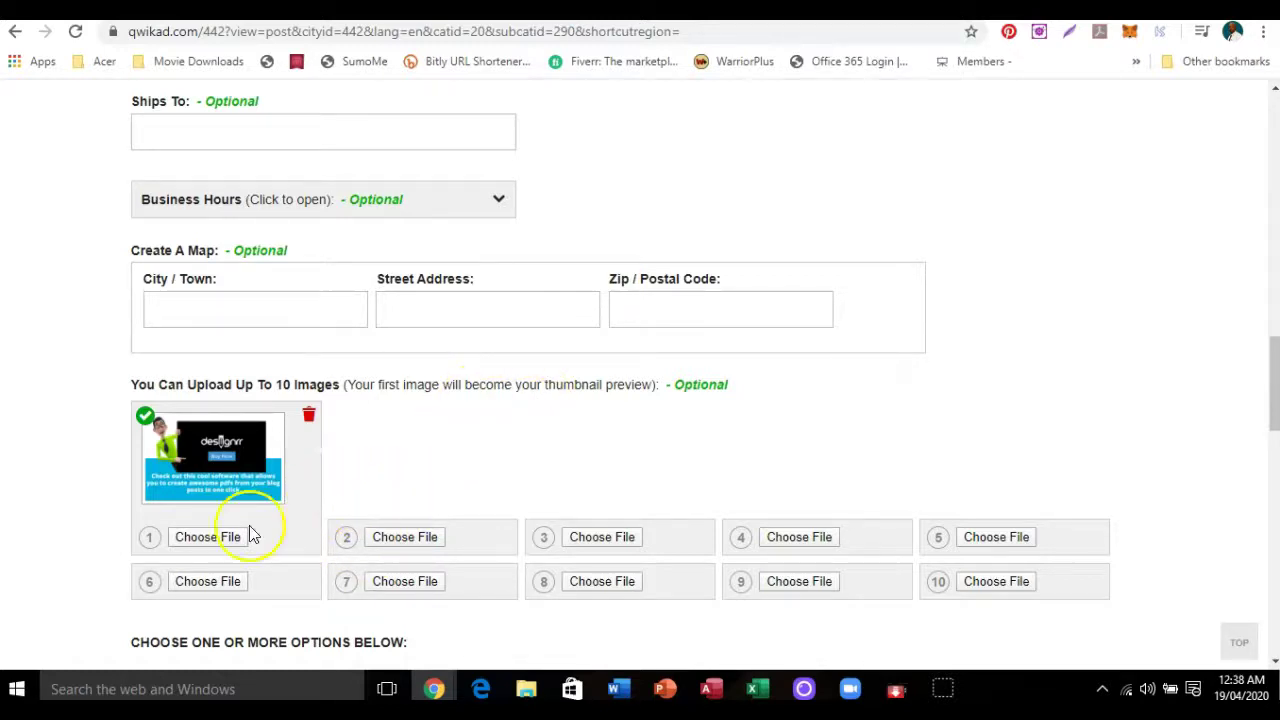
left_click(311, 421)
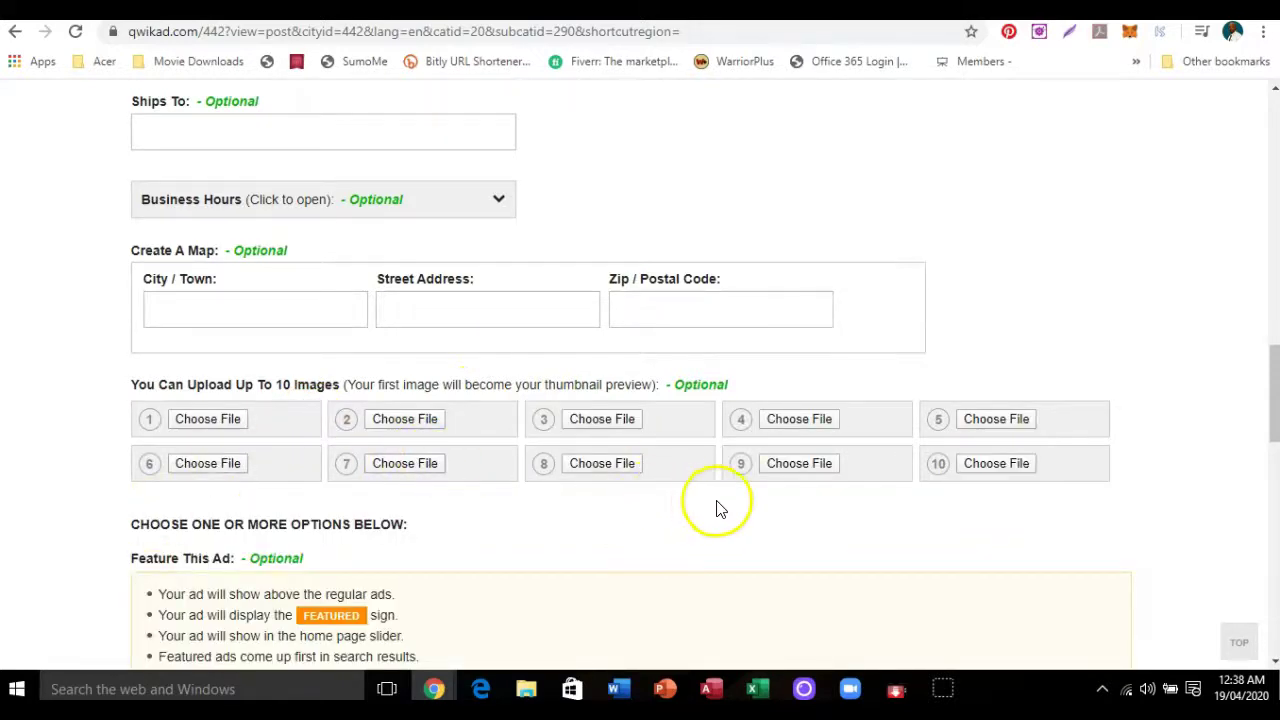
Step: Select the option to feature this ad for 60 days at $4 USD
scroll(620, 443, "down", 3)
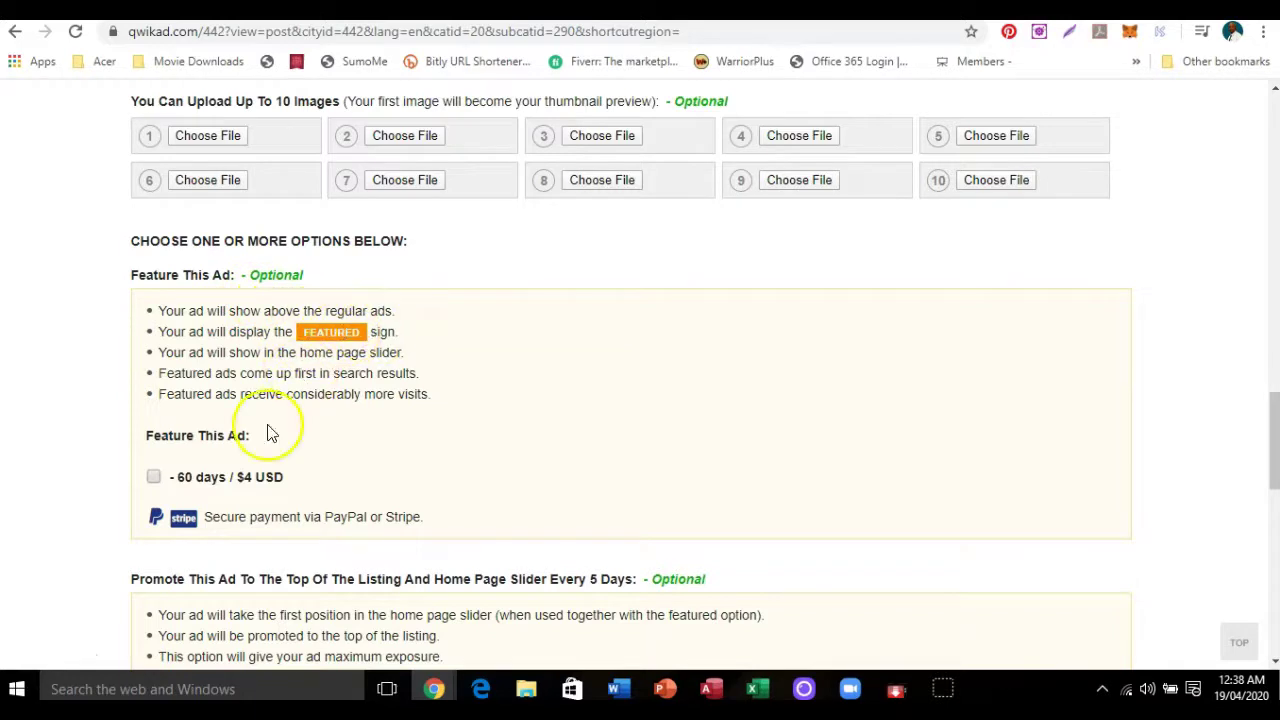
left_click(153, 477)
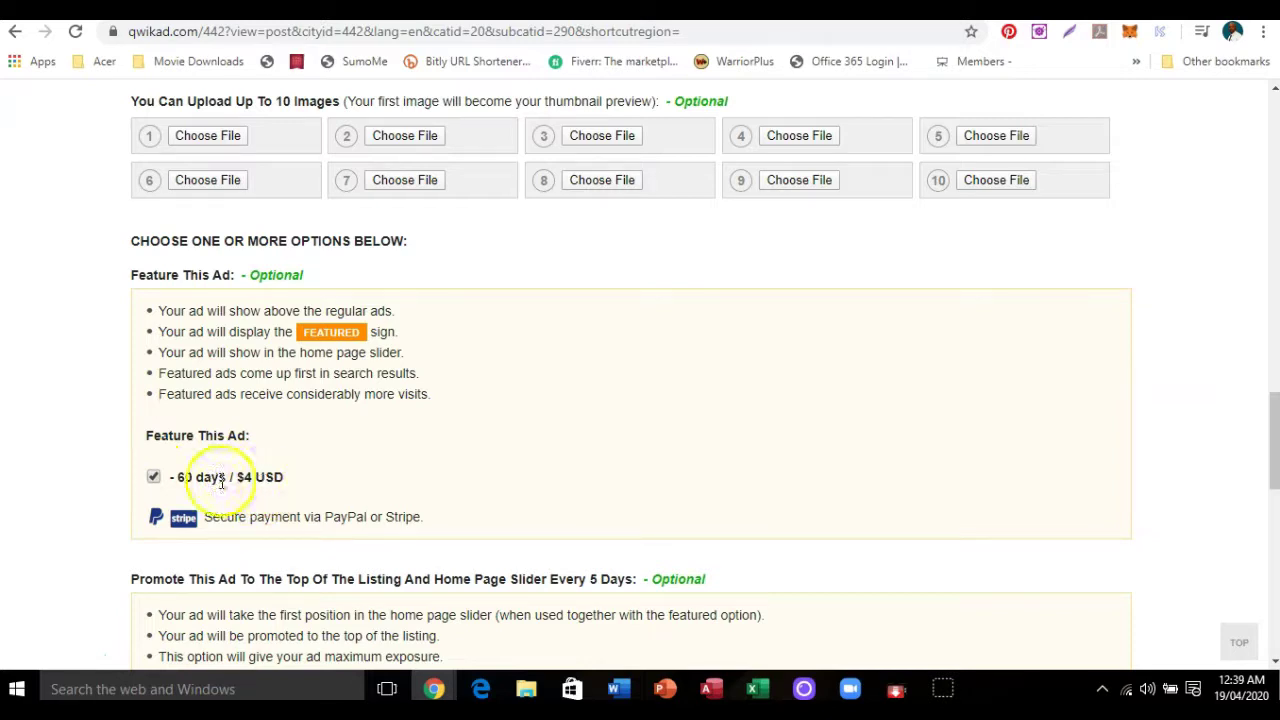
Step: Select the 60-day $3 USD options to promote the ad to the top every 5 days and to make it urgent
scroll(600, 425, "down", 2)
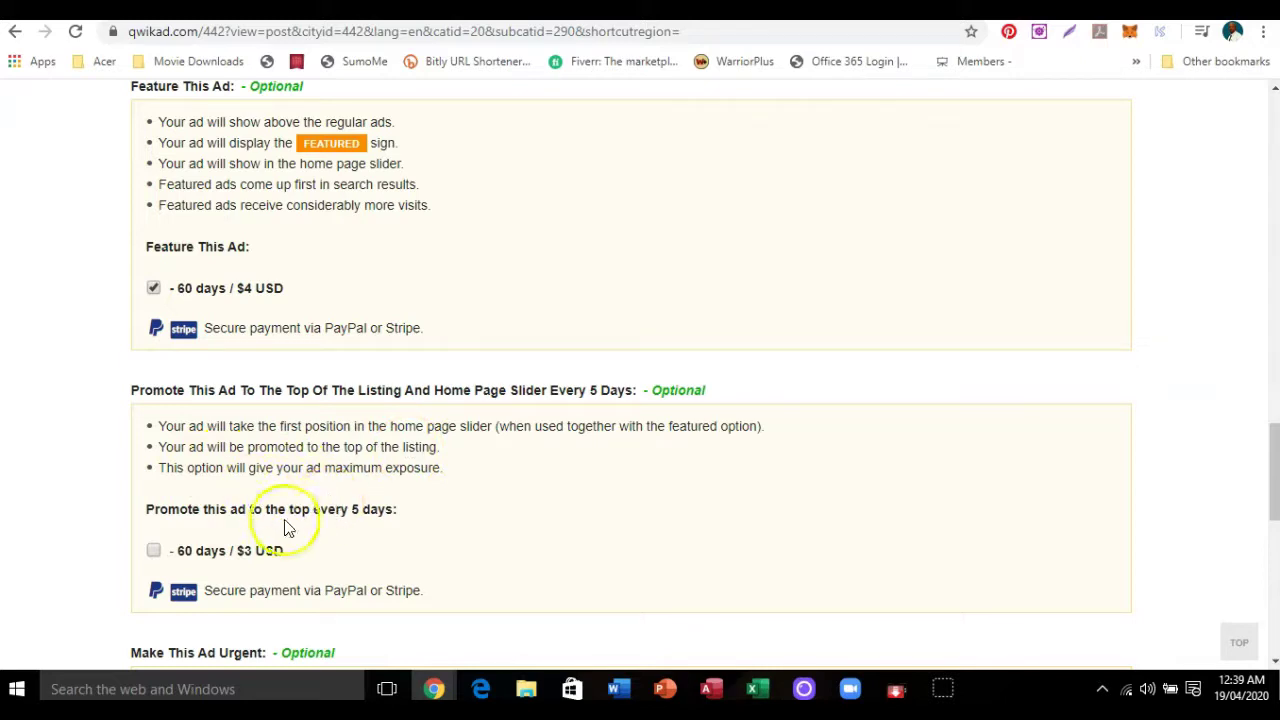
left_click(155, 551)
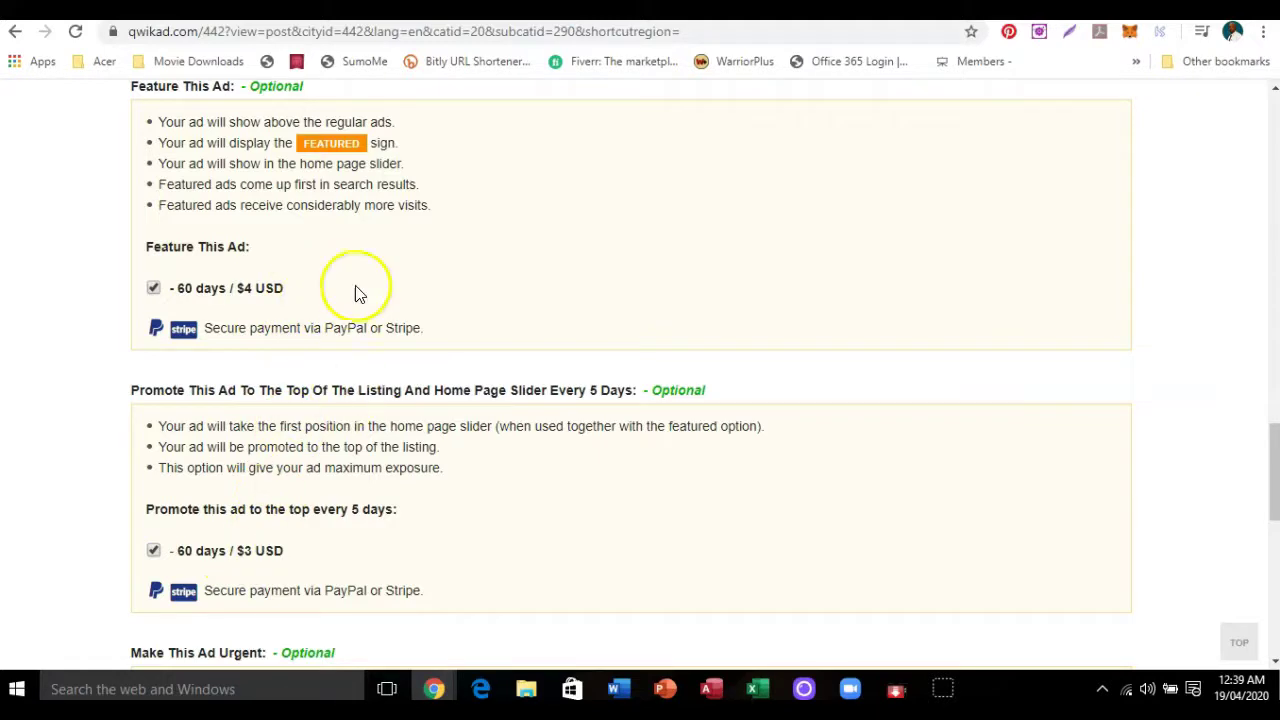
scroll(451, 314, "down", 2)
scroll(463, 318, "down", 2)
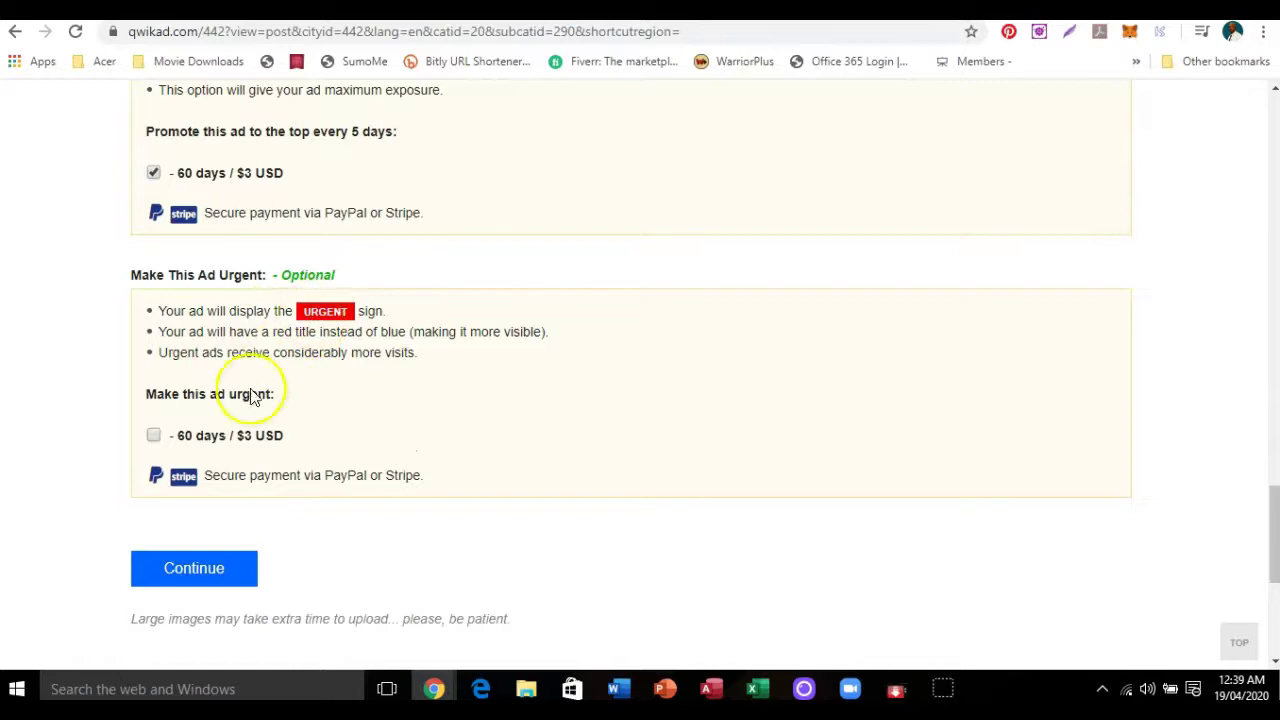
left_click(152, 436)
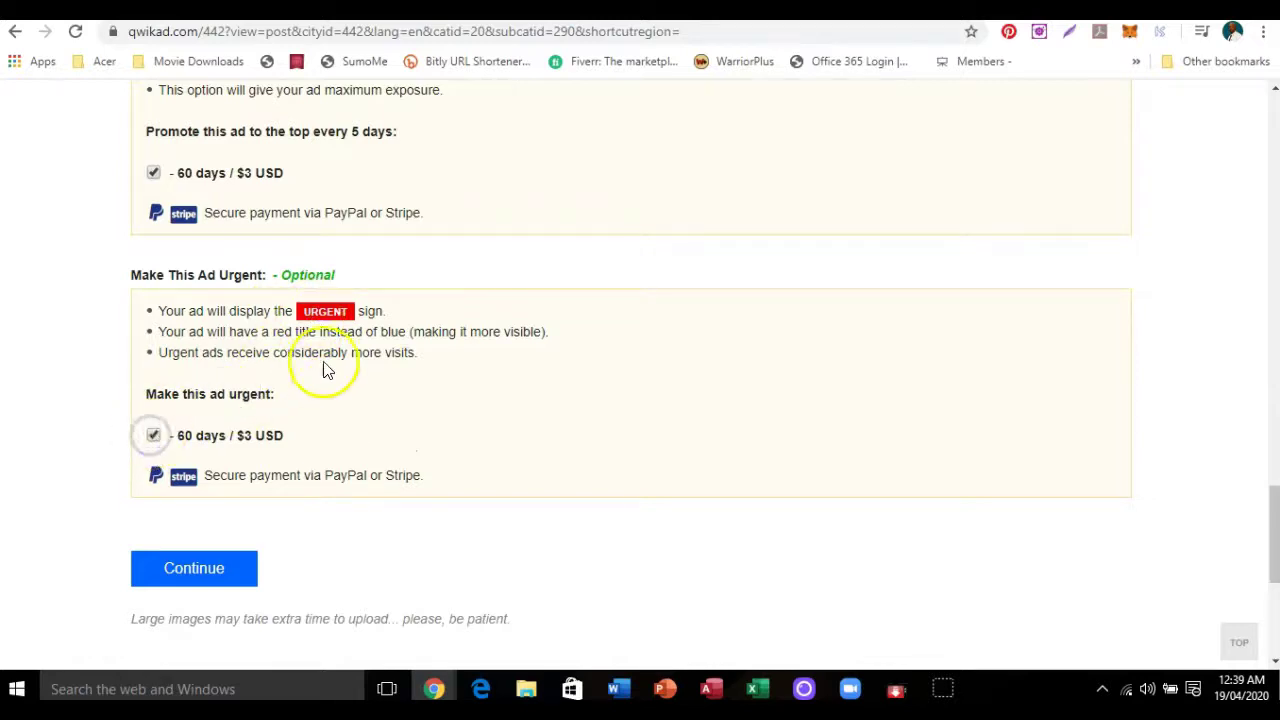
Step: Recheck the selected promotion and urgent upgrades and submit the ad form
scroll(330, 326, "up", 3)
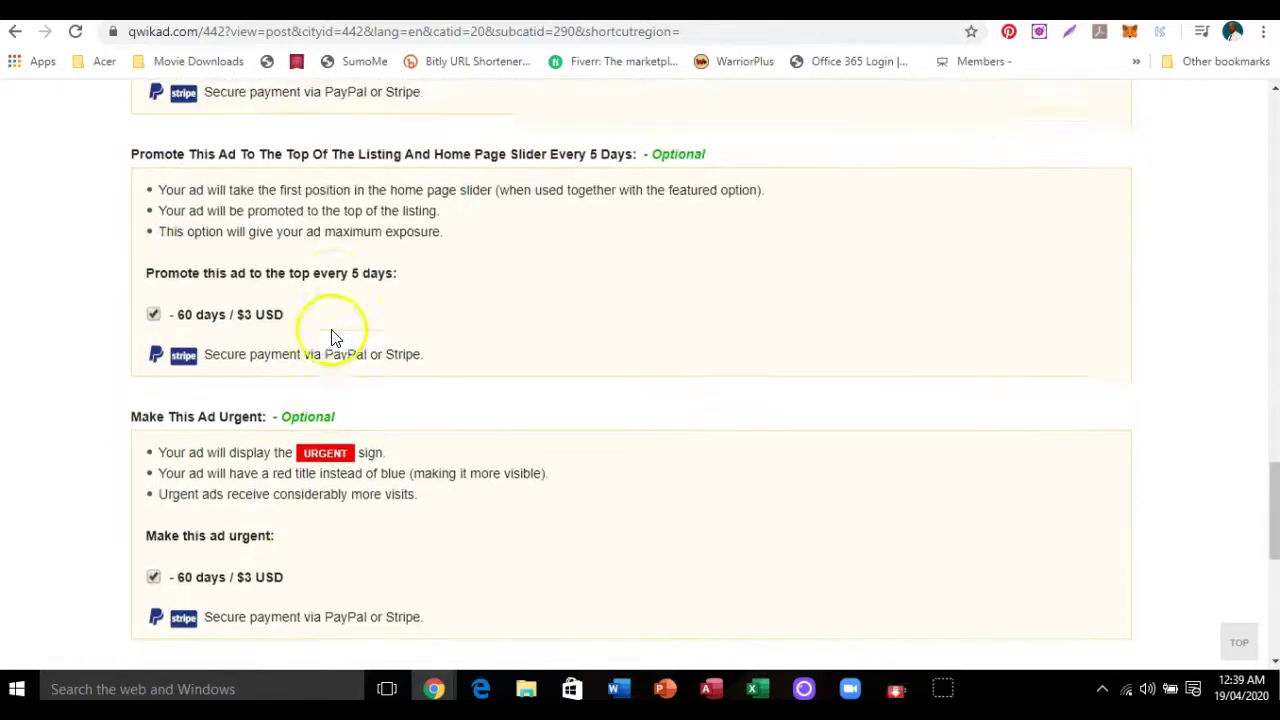
scroll(310, 235, "down", 1)
scroll(322, 253, "down", 3)
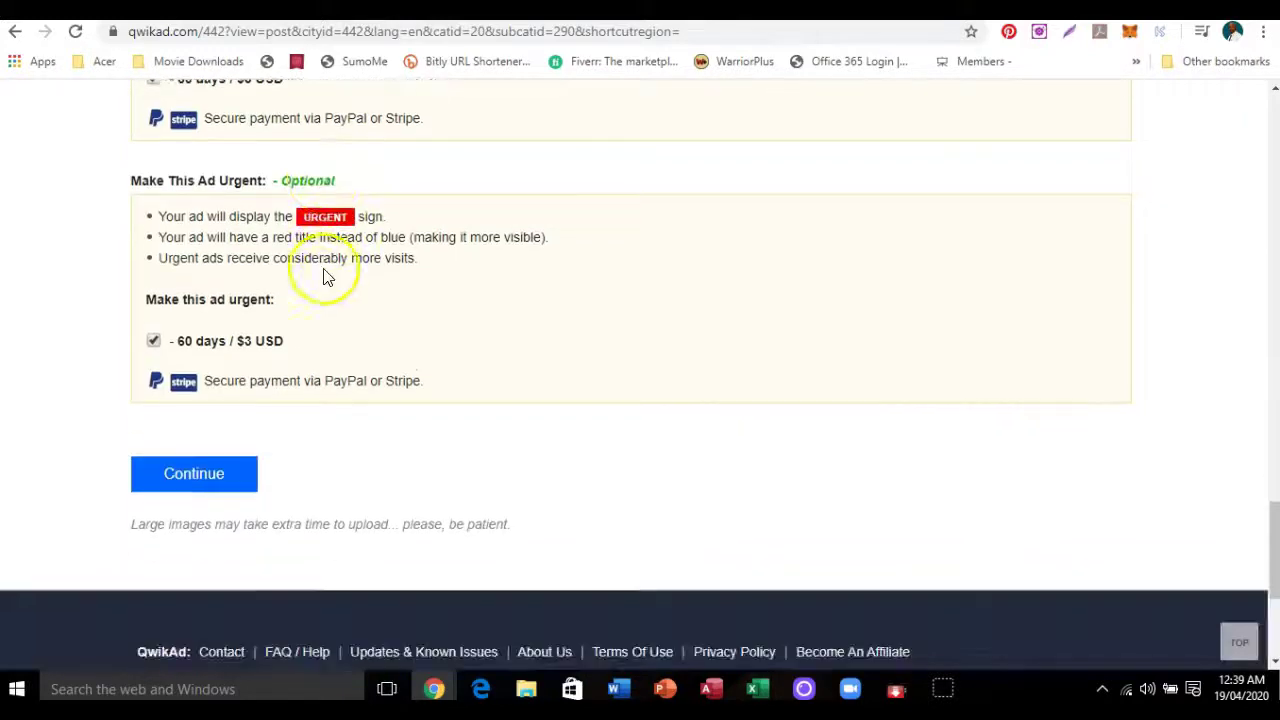
scroll(300, 370, "up", 5)
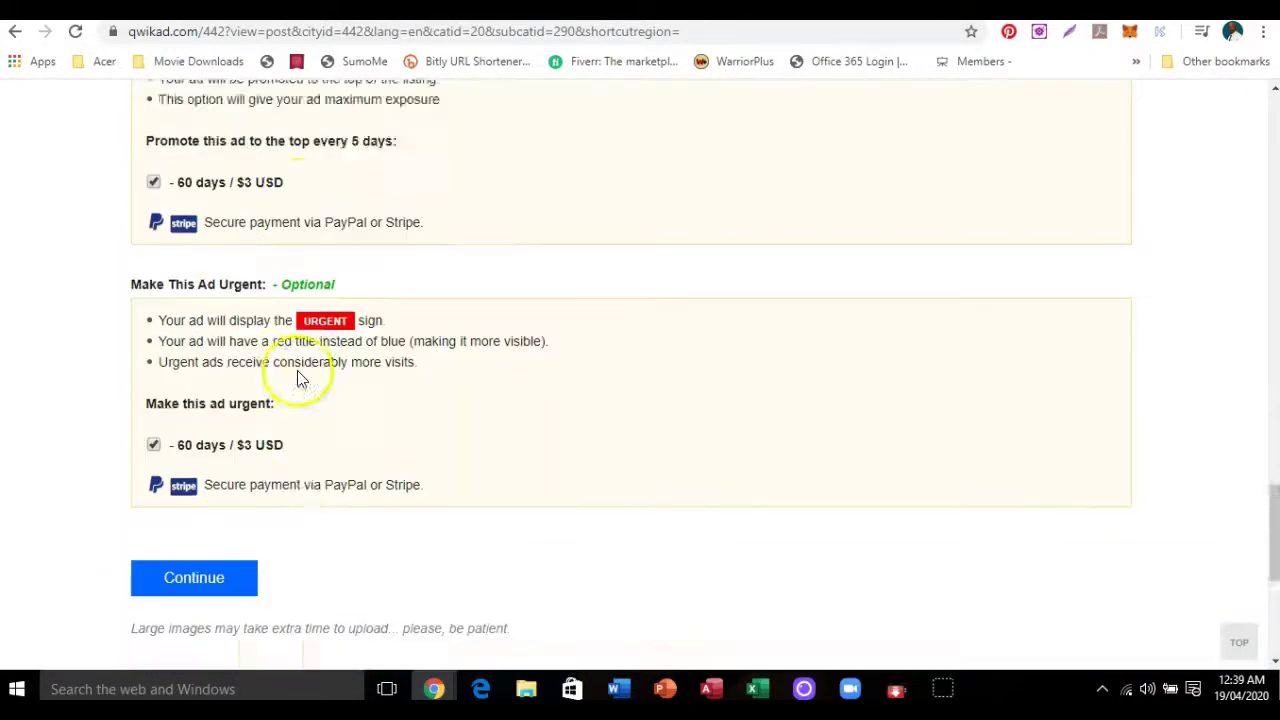
scroll(297, 325, "down", 2)
scroll(297, 325, "down", 4)
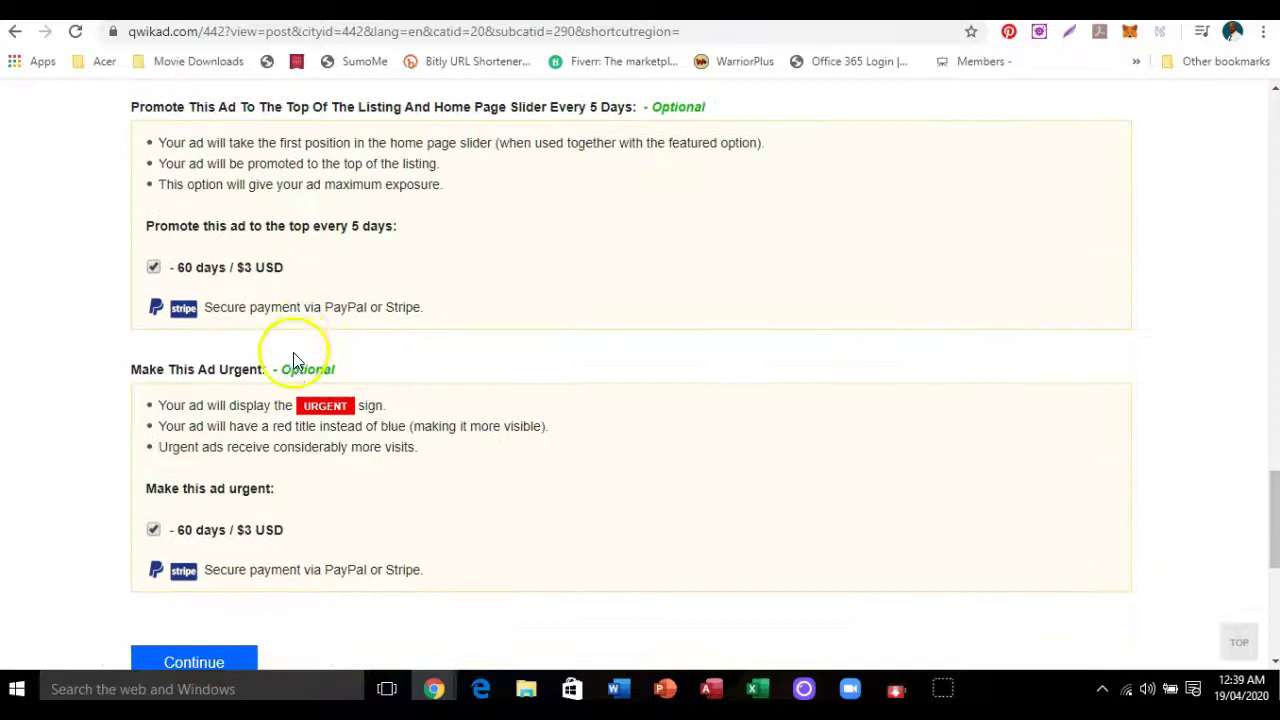
left_click(218, 476)
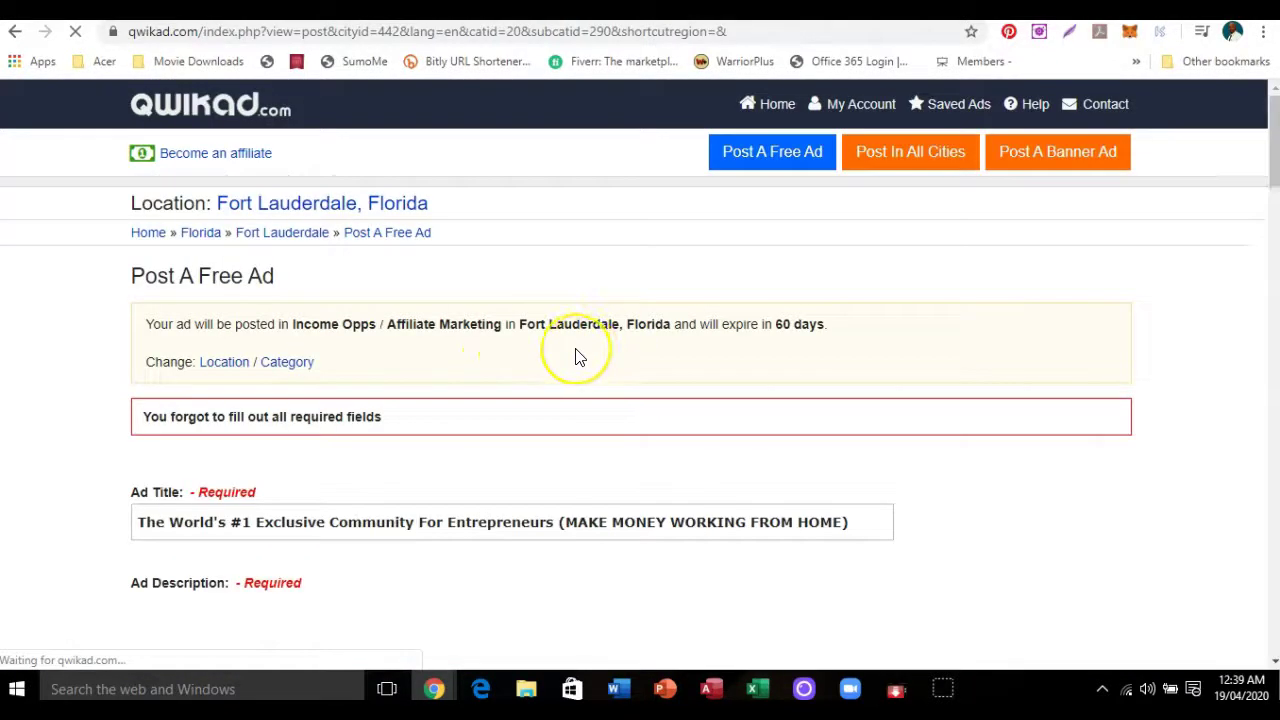
Step: Examine the returned ad form for required fields, from the title and description down to the price and contact fields
scroll(520, 345, "down", 1)
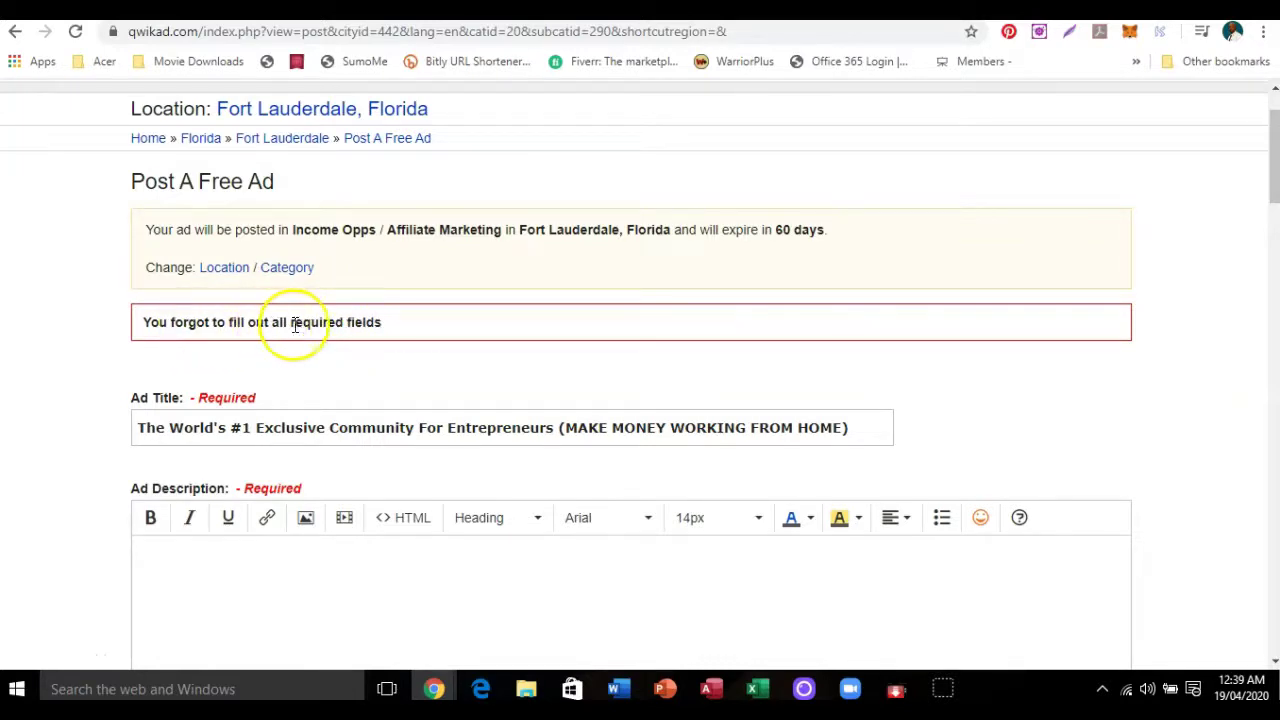
scroll(476, 336, "down", 3)
scroll(280, 297, "down", 1)
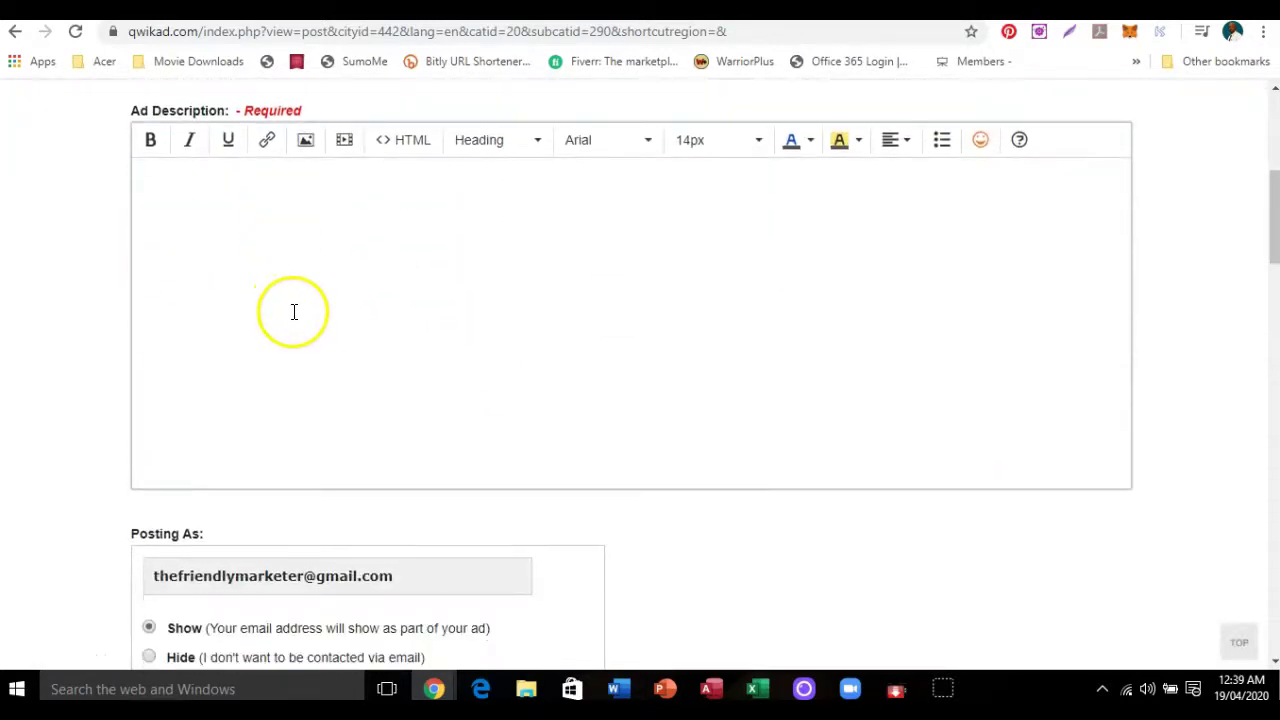
scroll(300, 315, "down", 2)
scroll(350, 340, "down", 6)
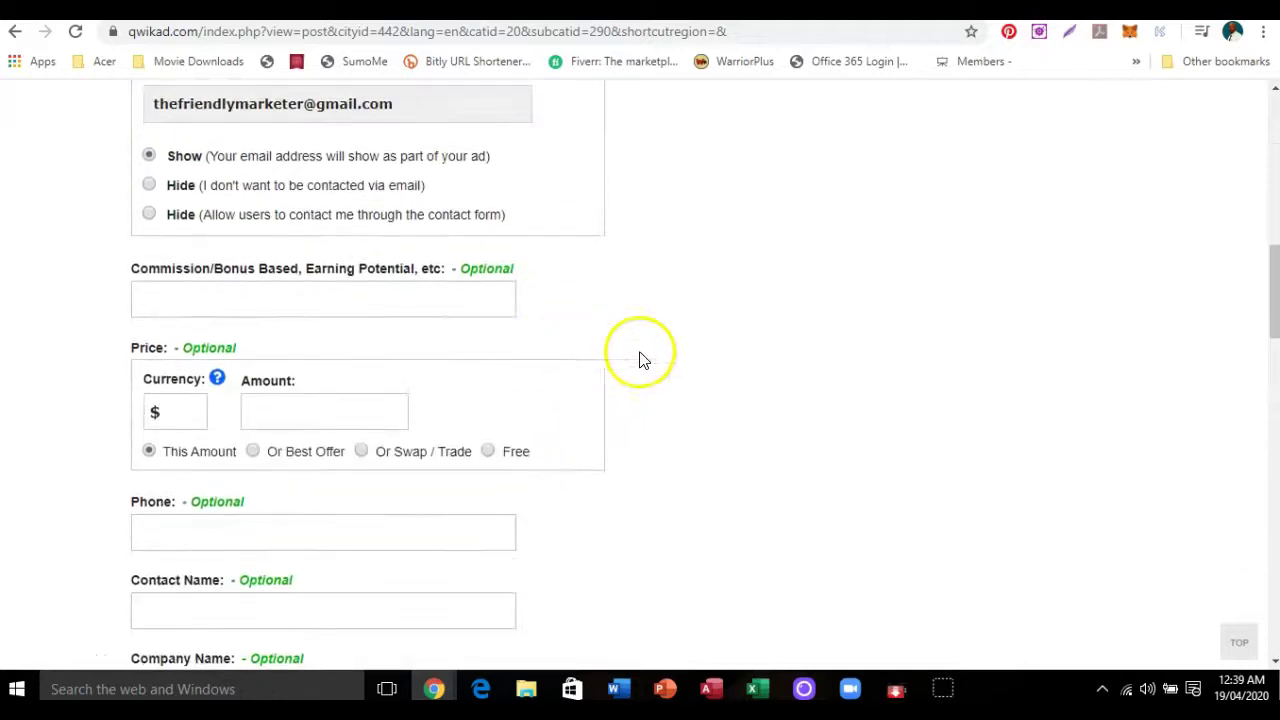
scroll(665, 372, "up", 9)
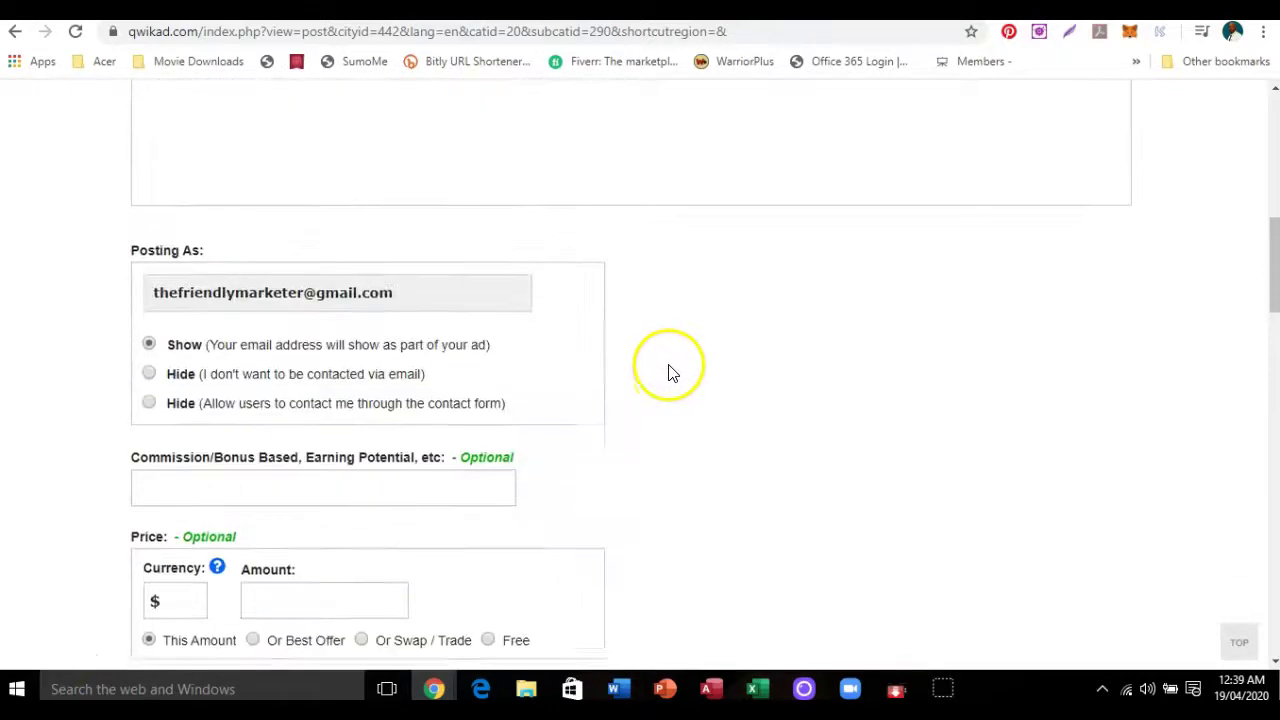
scroll(673, 364, "up", 3)
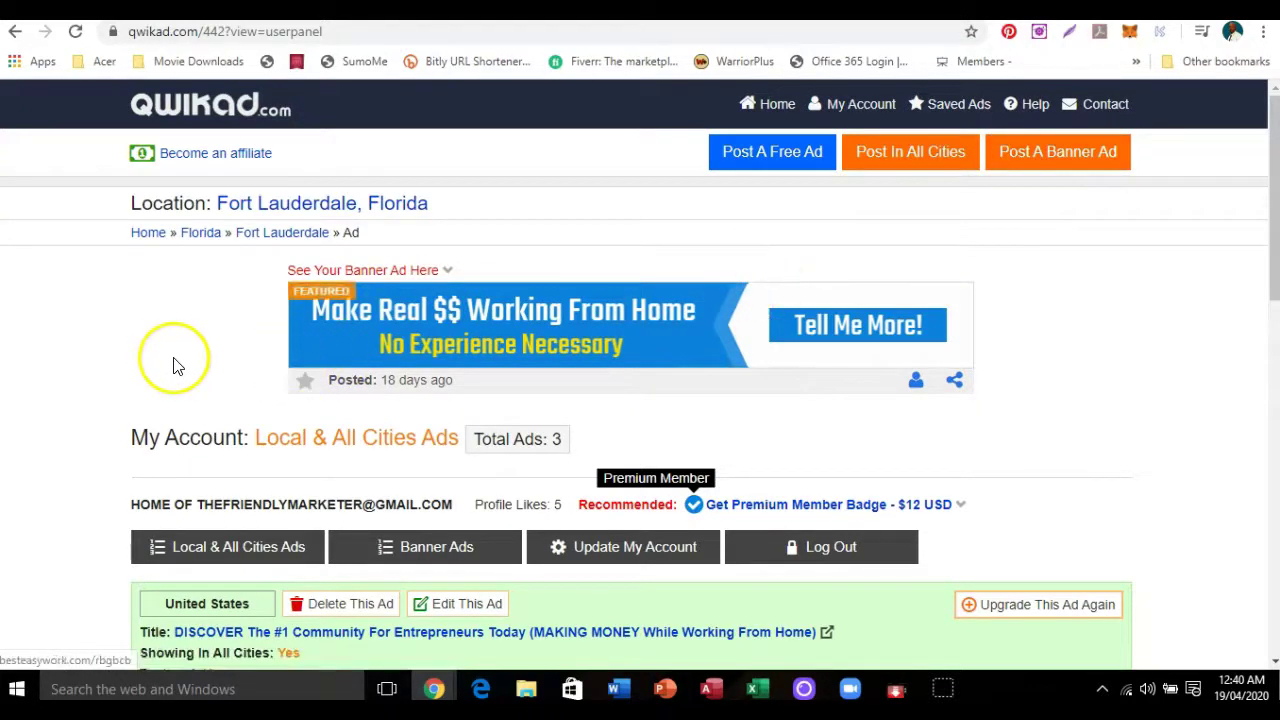
Step: Review the featured, promotion and urgent settings of the posted ads in the account's Local & All Cities Ads list
scroll(175, 355, "down", 1)
scroll(177, 350, "down", 4)
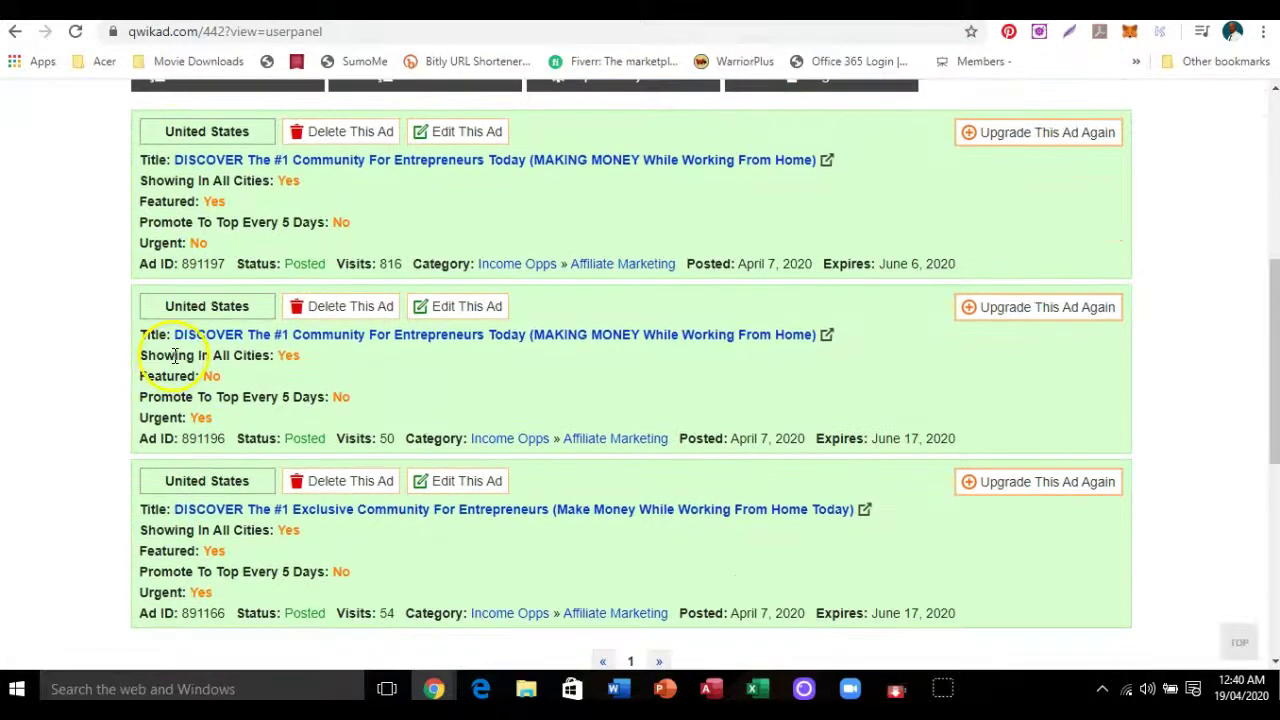
scroll(176, 357, "up", 2)
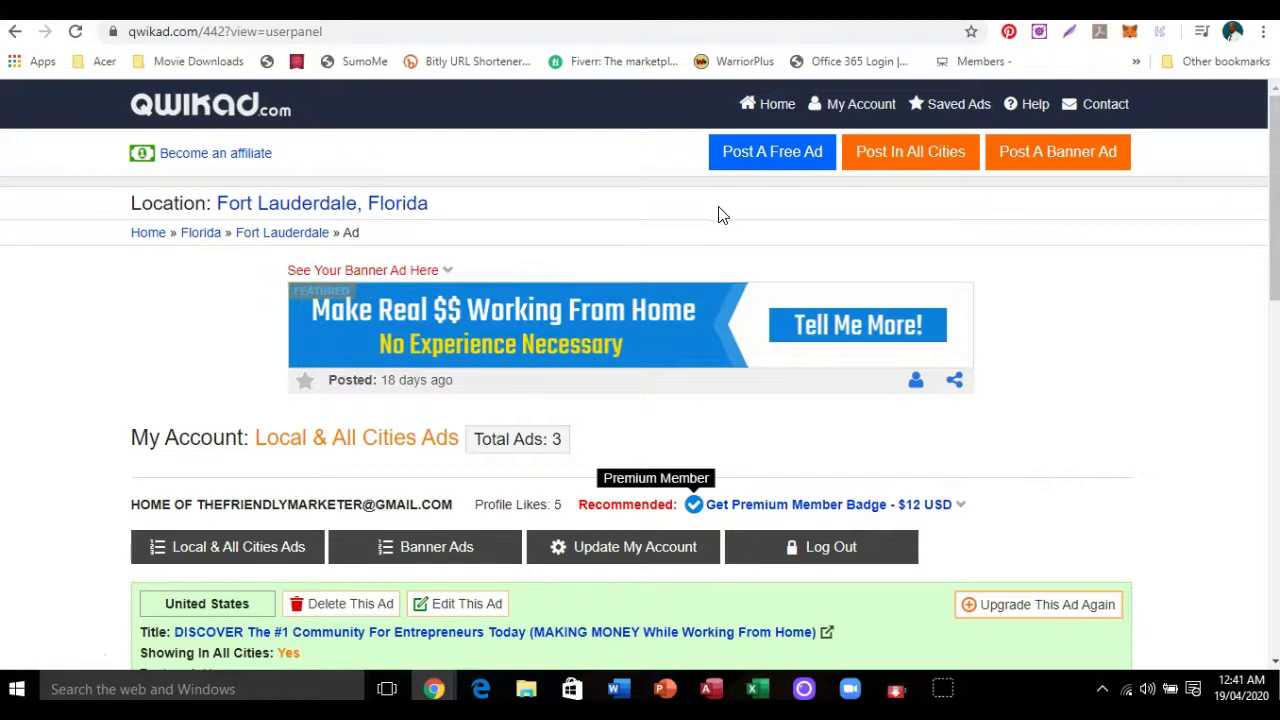
Step: Open the site's home page and browse through two further sets of ads in the Featured Ads slider
left_click(770, 105)
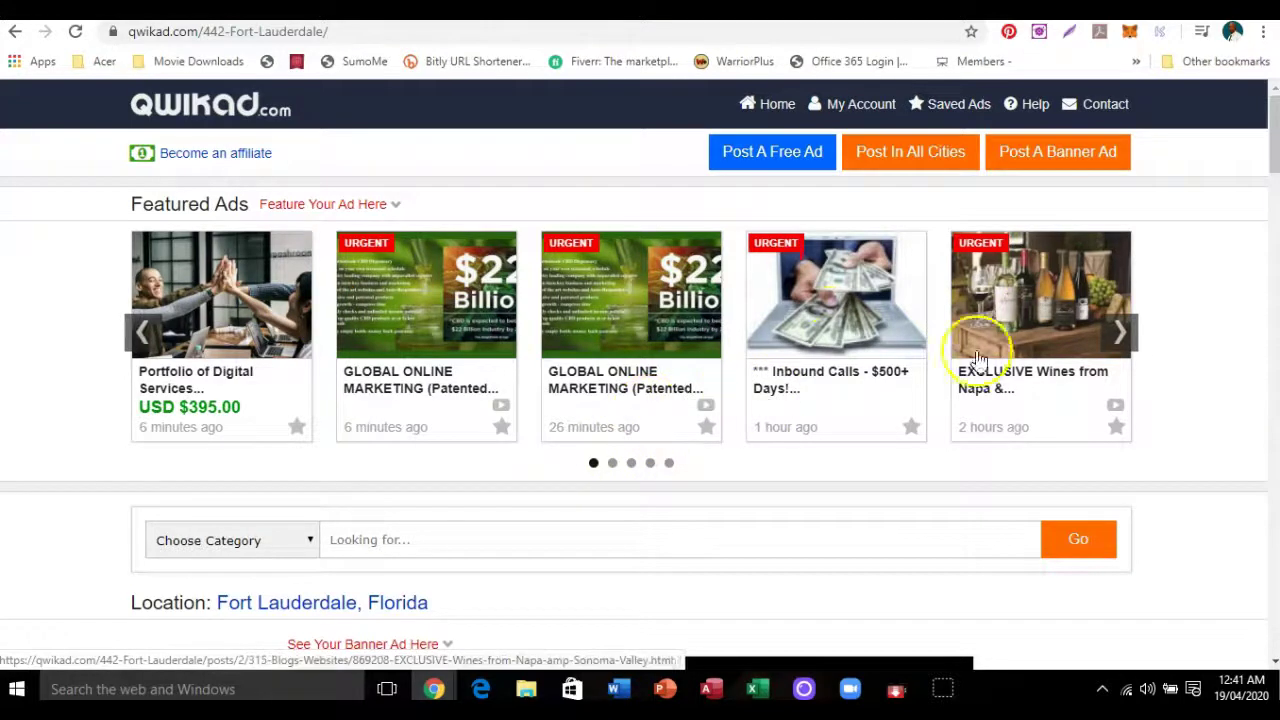
left_click(1119, 333)
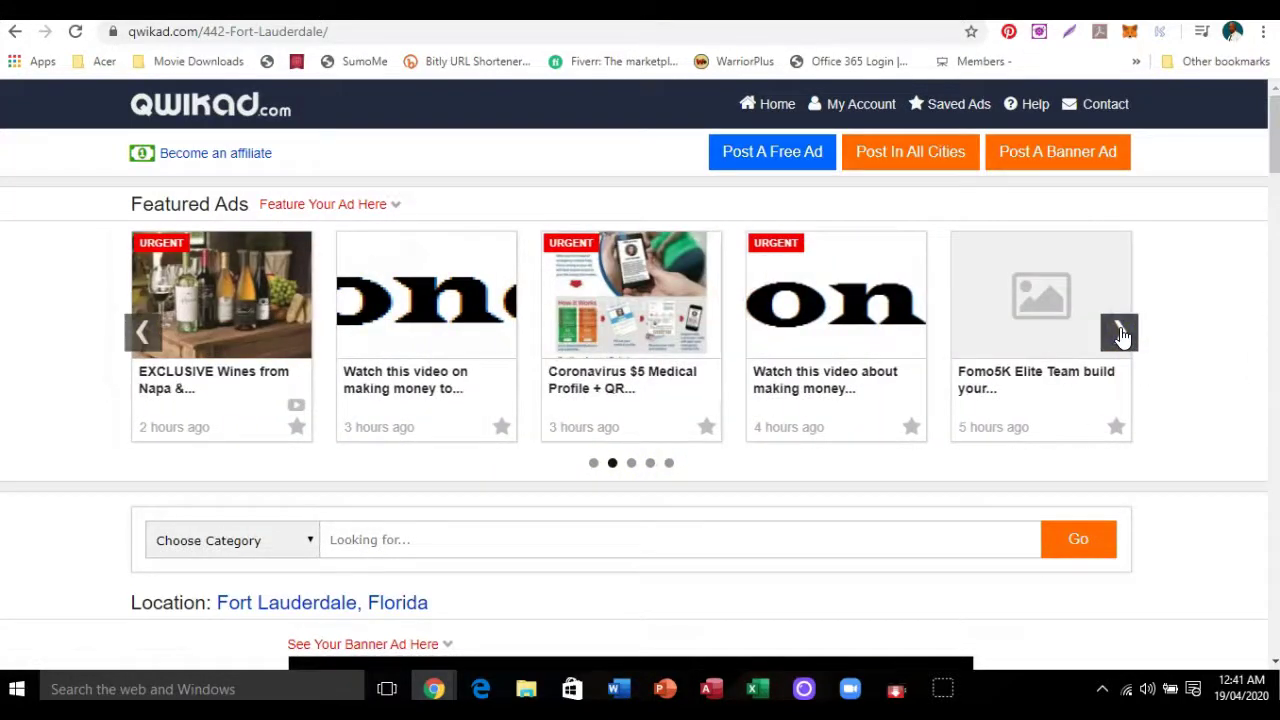
left_click(1120, 334)
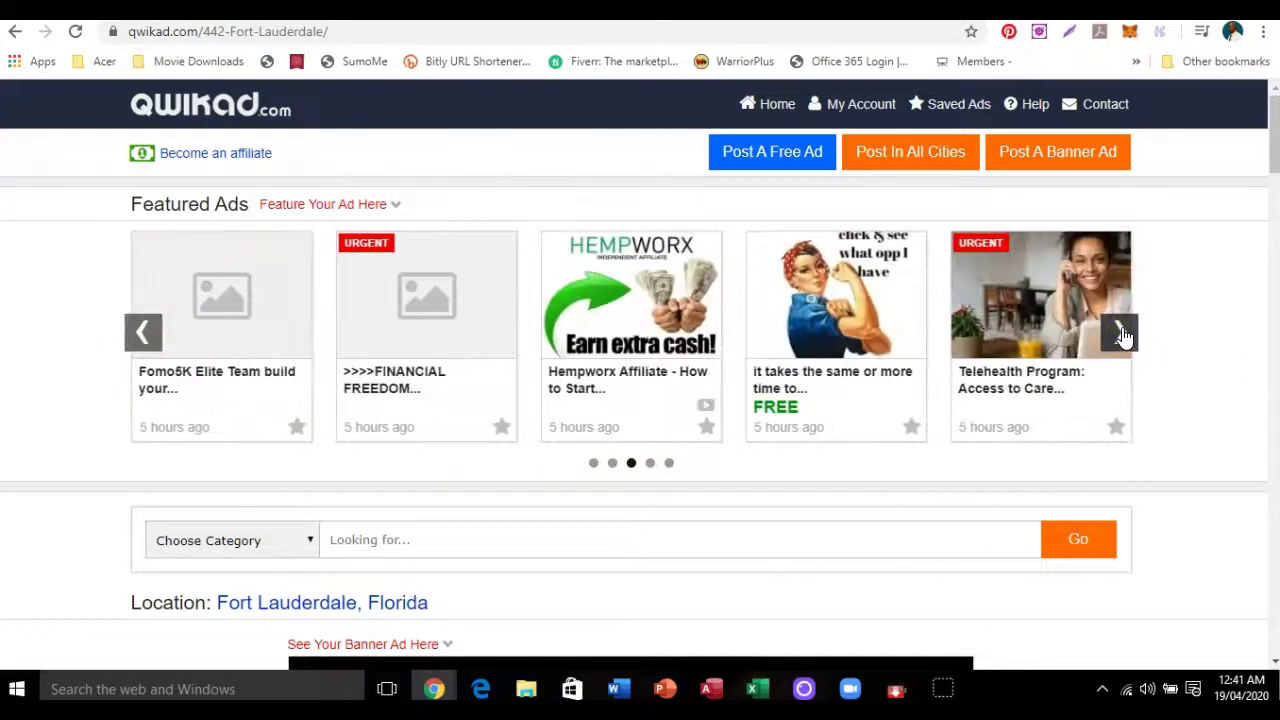